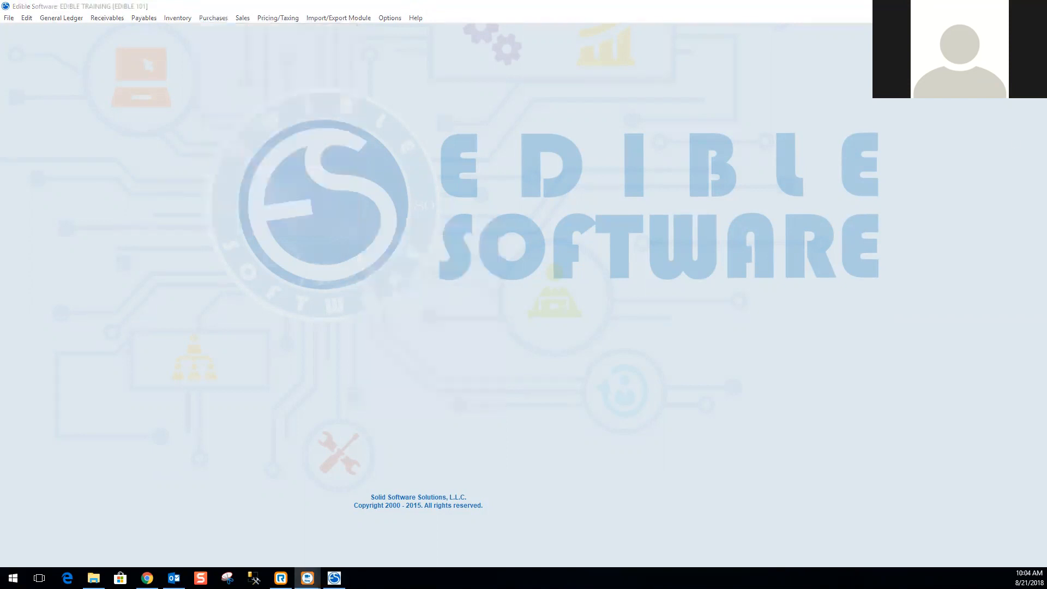
Open the Buyer Purchasing Report from the purchasing reports.
{"action": "left_click", "coordinate": [218, 19]}
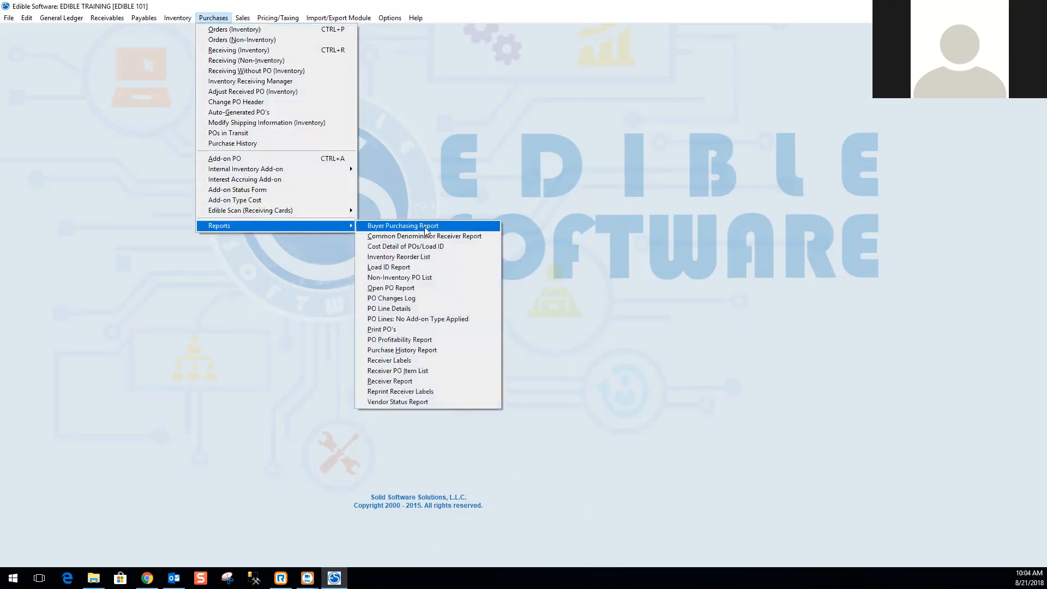
{"action": "left_click", "coordinate": [425, 227]}
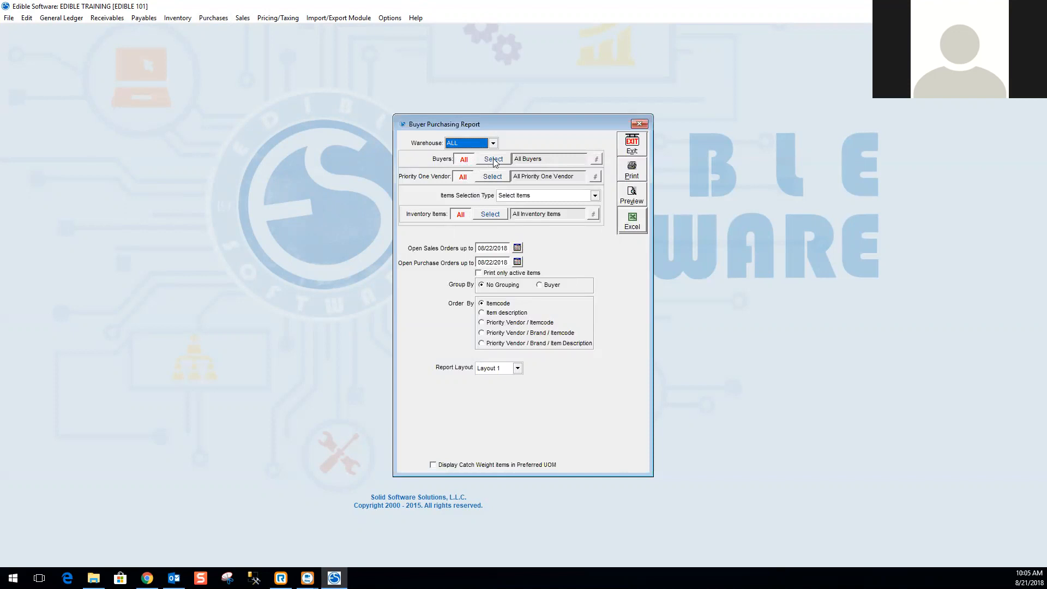
{"action": "left_click", "coordinate": [177, 18]}
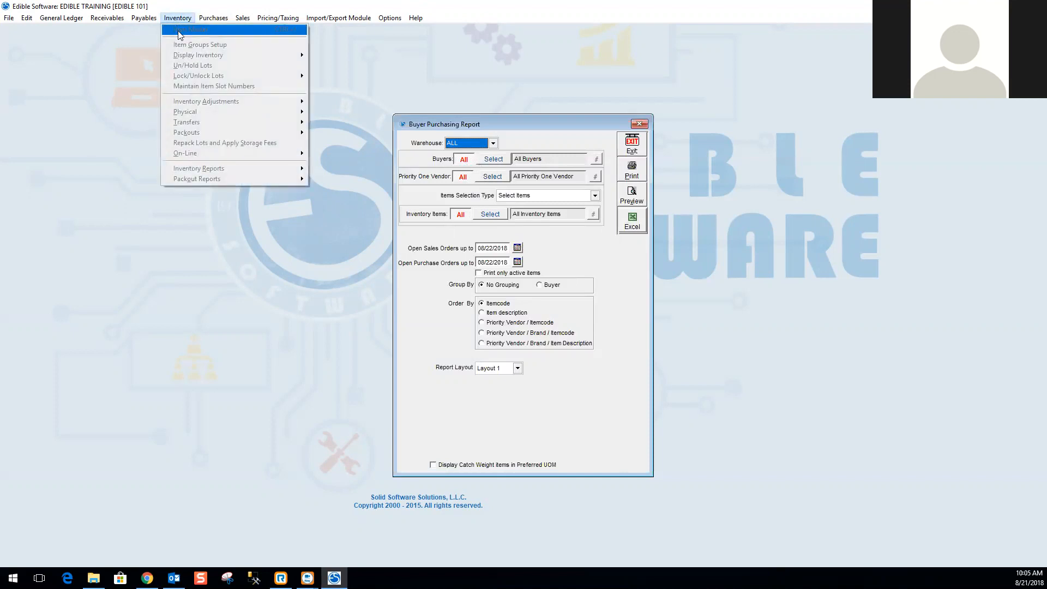
{"action": "left_click", "coordinate": [339, 180]}
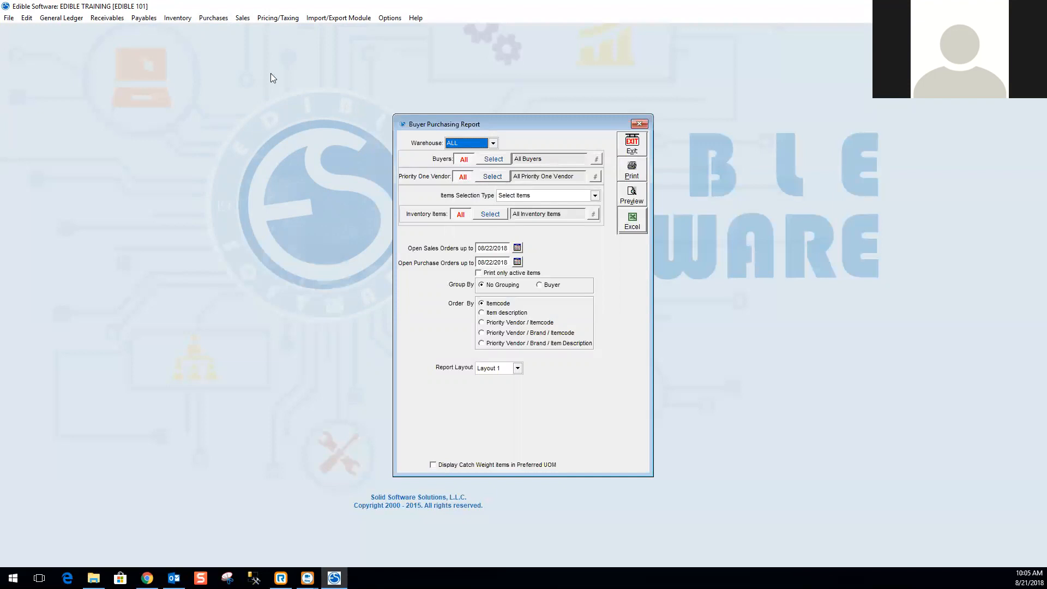
{"action": "left_click", "coordinate": [184, 18]}
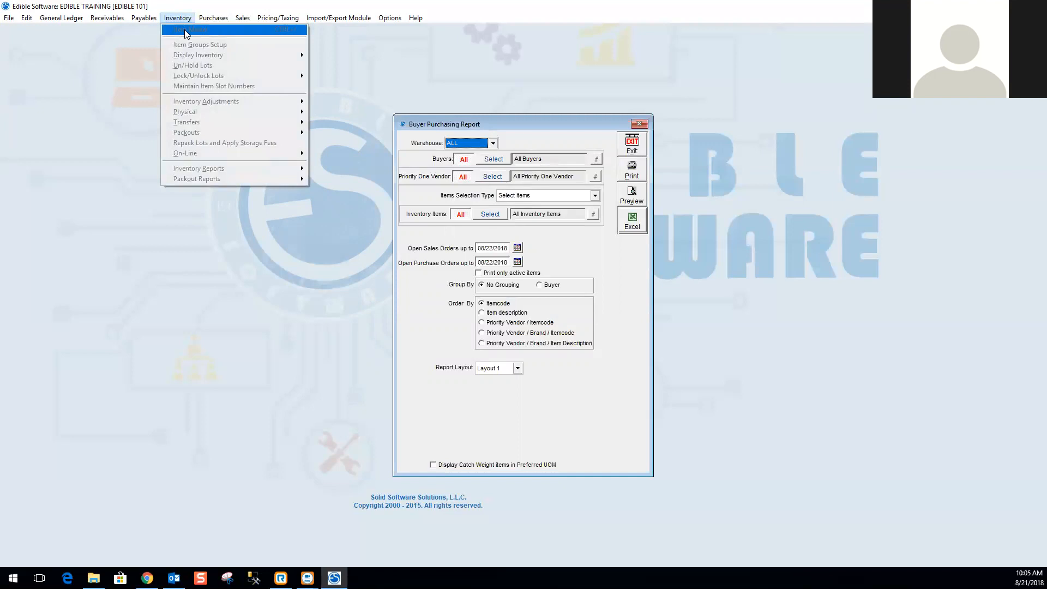
{"action": "left_click", "coordinate": [569, 250]}
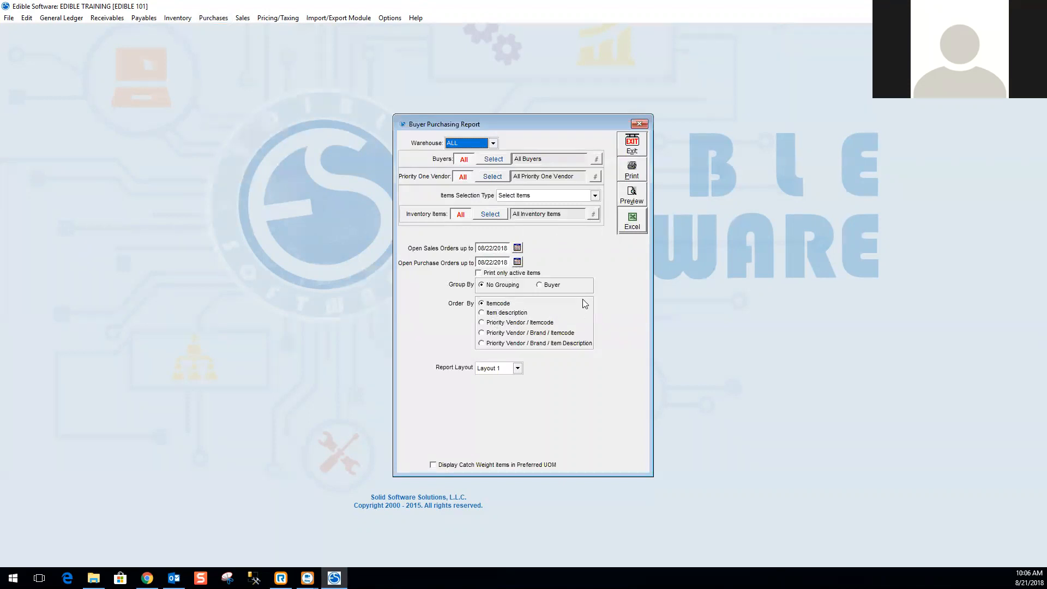
Preview the Buyer Purchasing Report with Layout 1 and close the preview.
{"action": "left_click", "coordinate": [517, 369]}
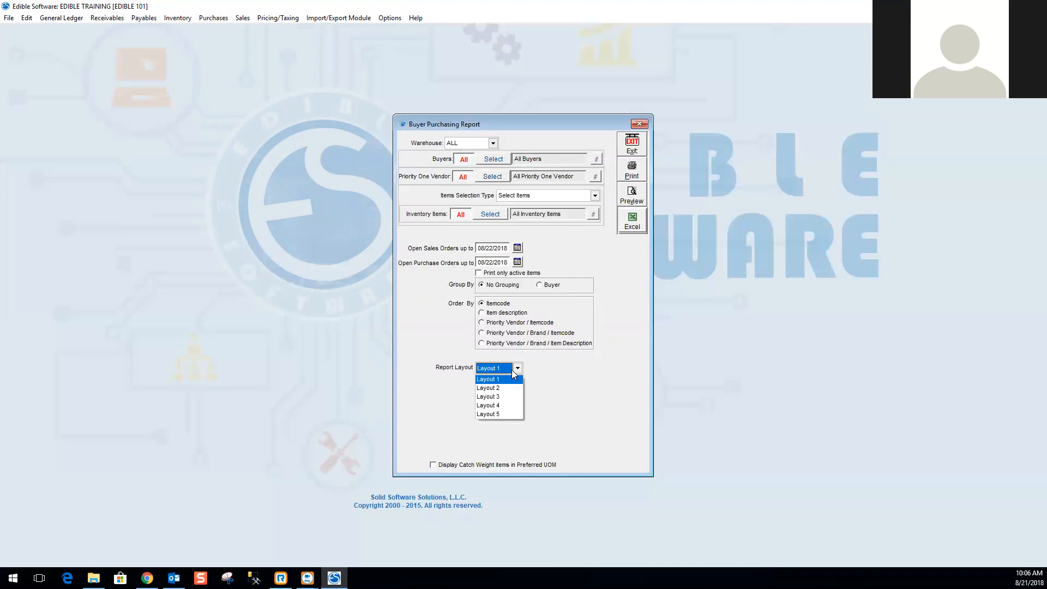
{"action": "left_click", "coordinate": [517, 370]}
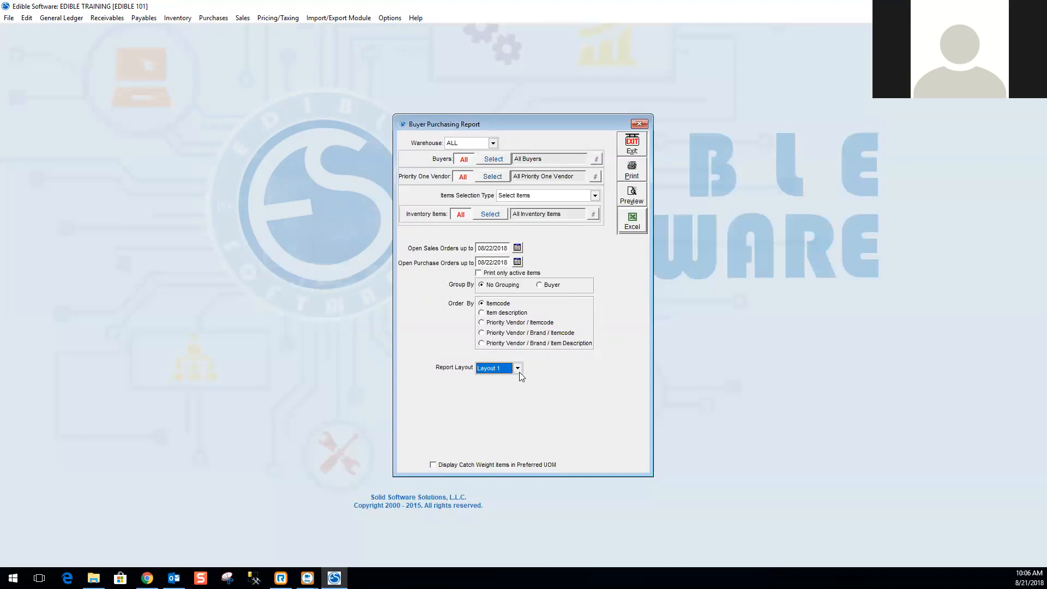
{"action": "left_click", "coordinate": [636, 203]}
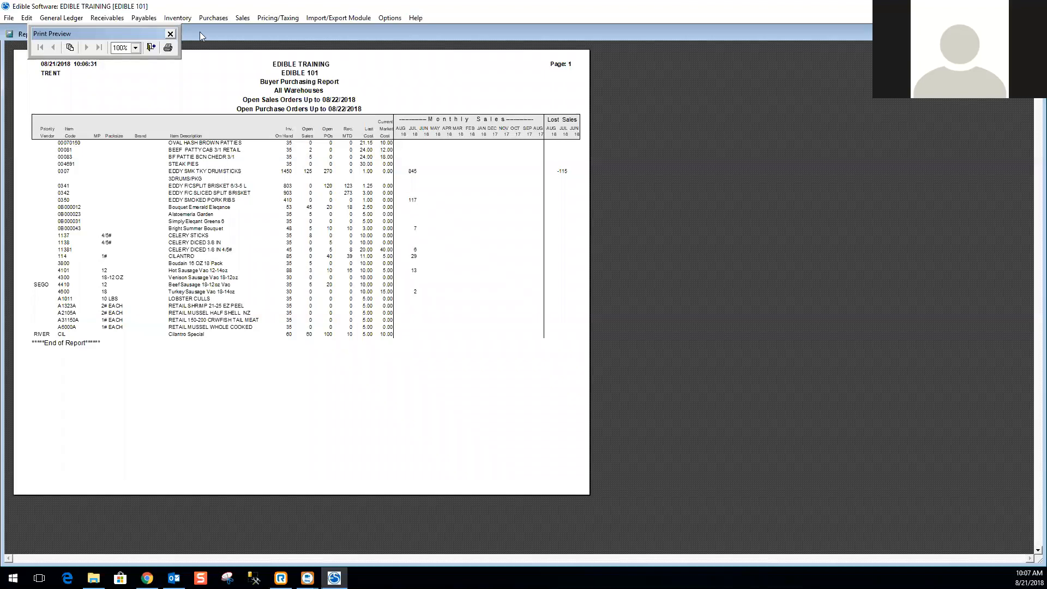
{"action": "left_click", "coordinate": [152, 49]}
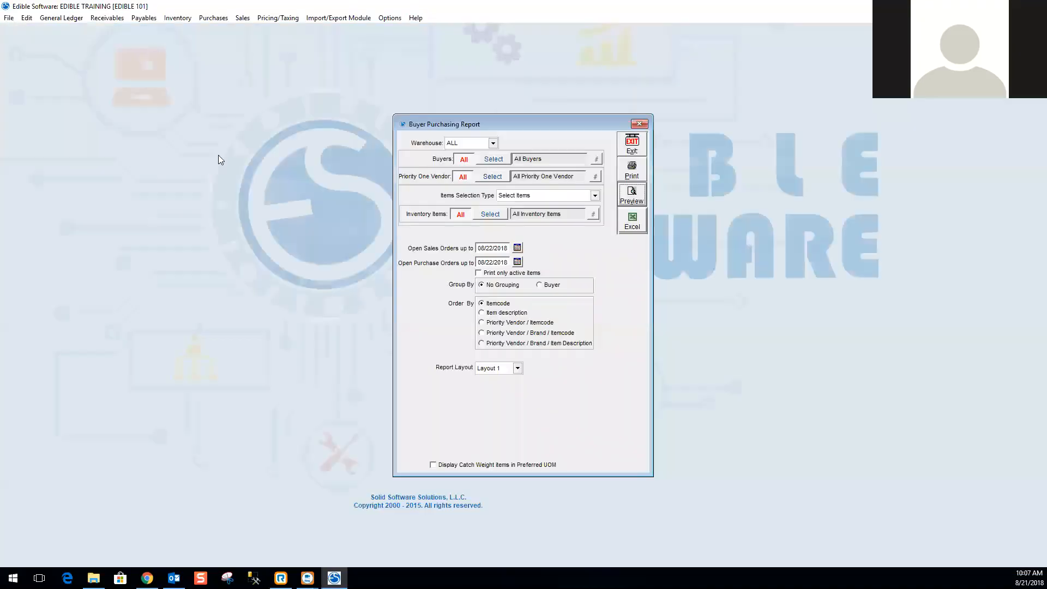
Switch the report layout to Layout 2, preview the report maximized, and close the preview.
{"action": "left_click", "coordinate": [518, 369]}
{"action": "left_click", "coordinate": [513, 386]}
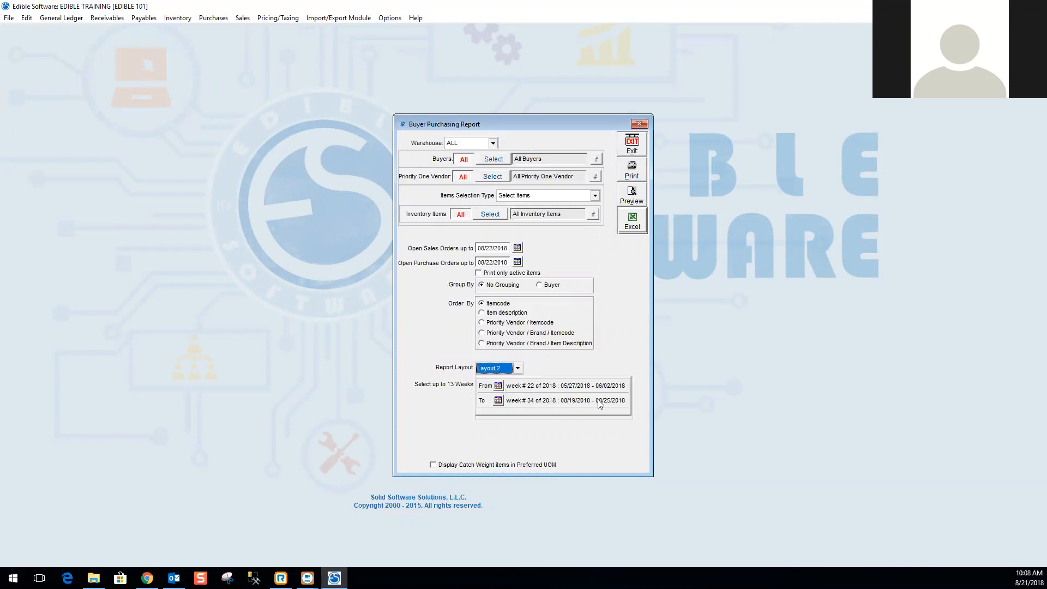
{"action": "left_click", "coordinate": [633, 195]}
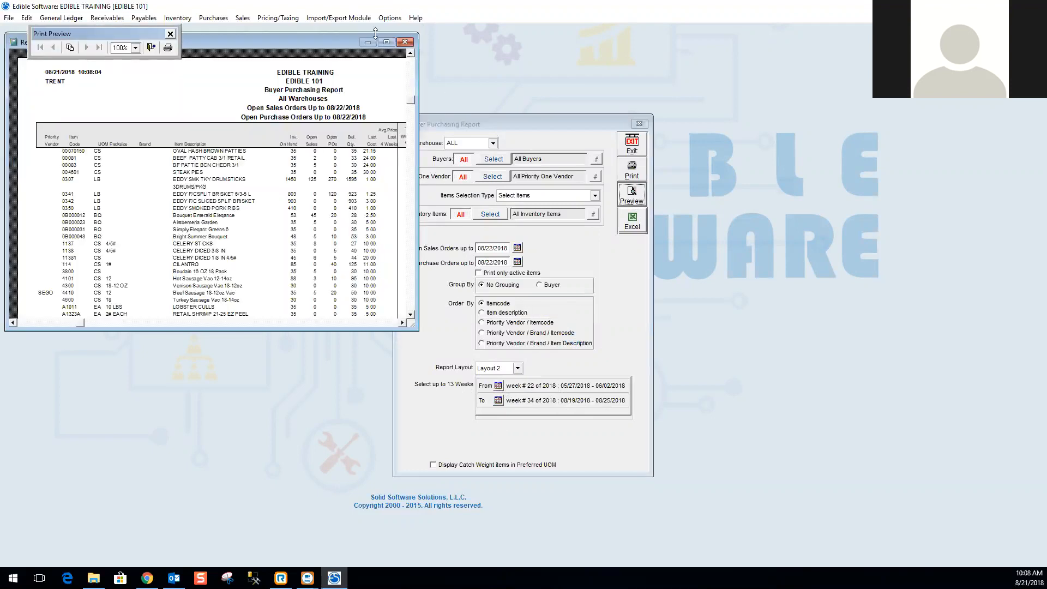
{"action": "left_click", "coordinate": [386, 43]}
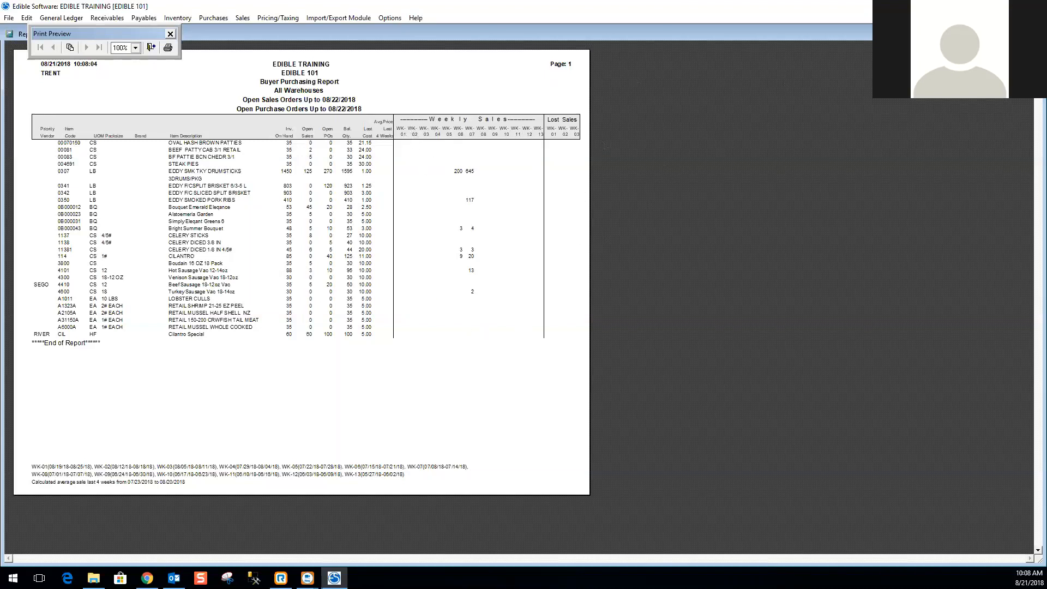
{"action": "key", "text": "Escape"}
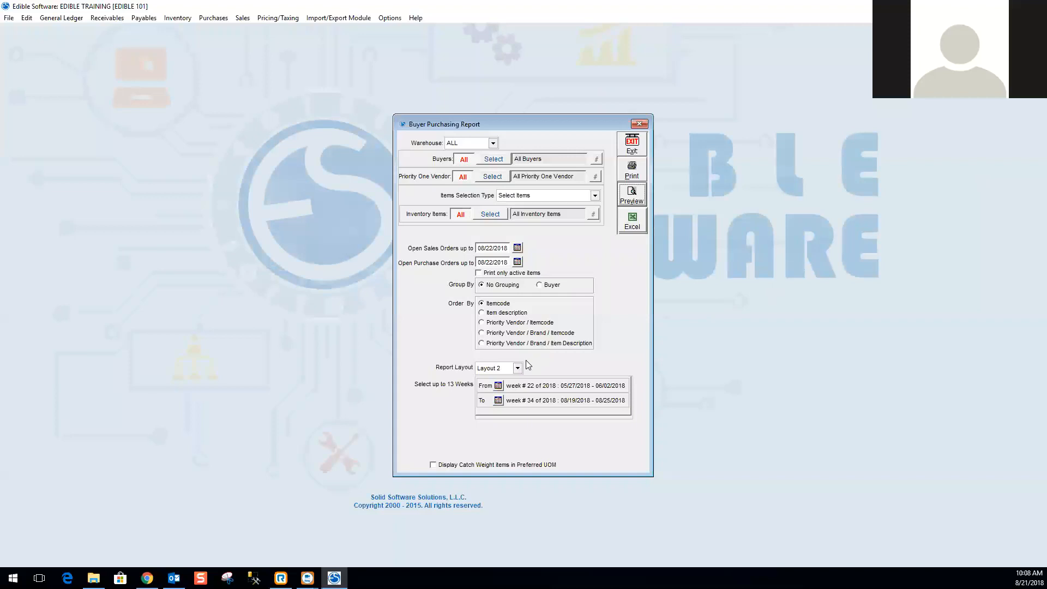
Switch the report layout to Layout 3.
{"action": "left_click", "coordinate": [517, 368]}
{"action": "left_click", "coordinate": [512, 401]}
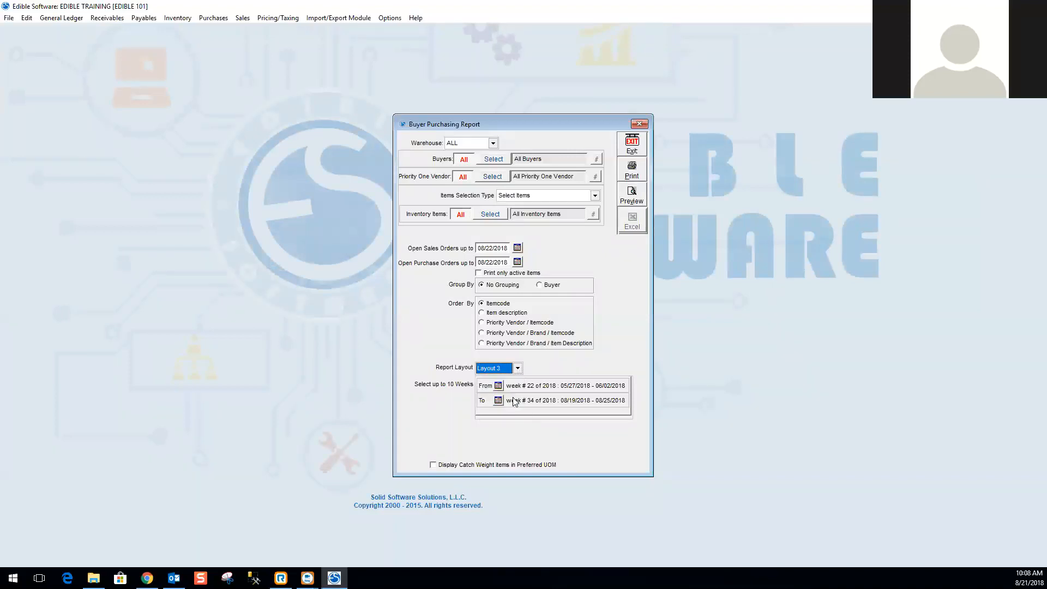
{"action": "left_click", "coordinate": [517, 369]}
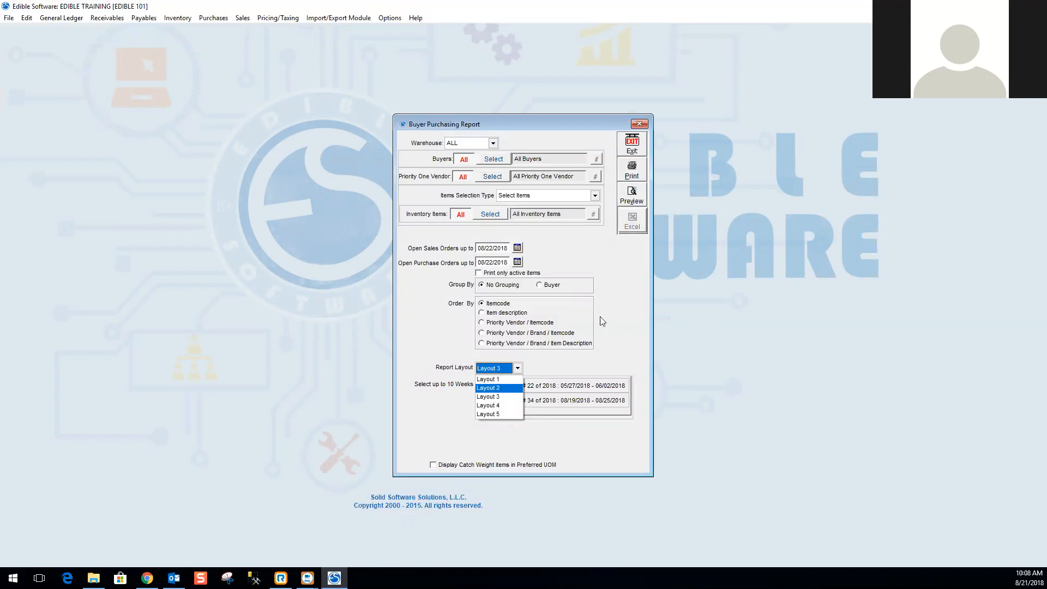
{"action": "left_click", "coordinate": [602, 352]}
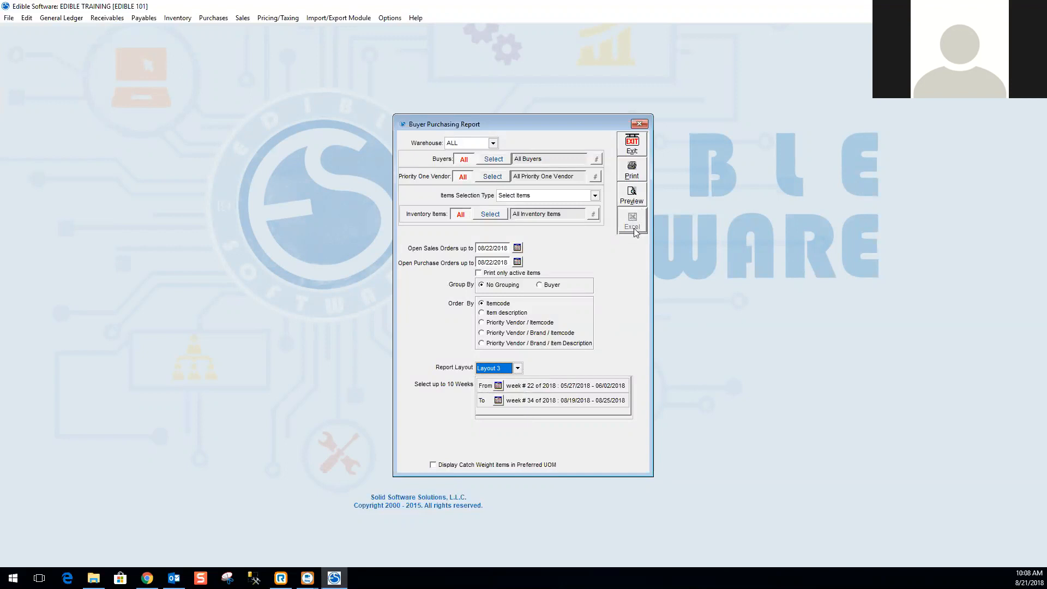
Switch the report layout to Layout 4 and then to Layout 5.
{"action": "left_click", "coordinate": [518, 368]}
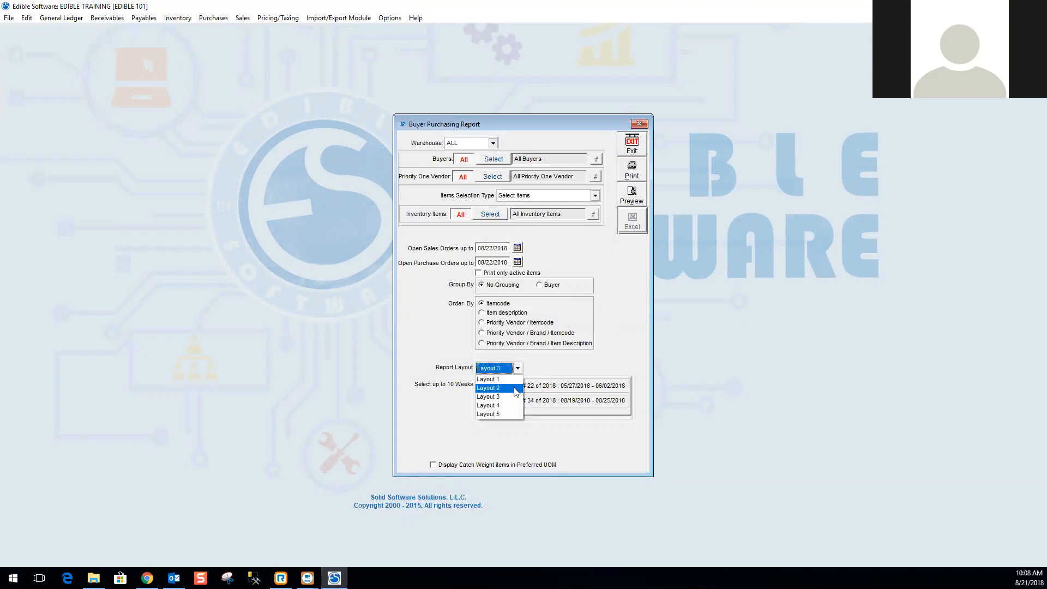
{"action": "left_click", "coordinate": [515, 406]}
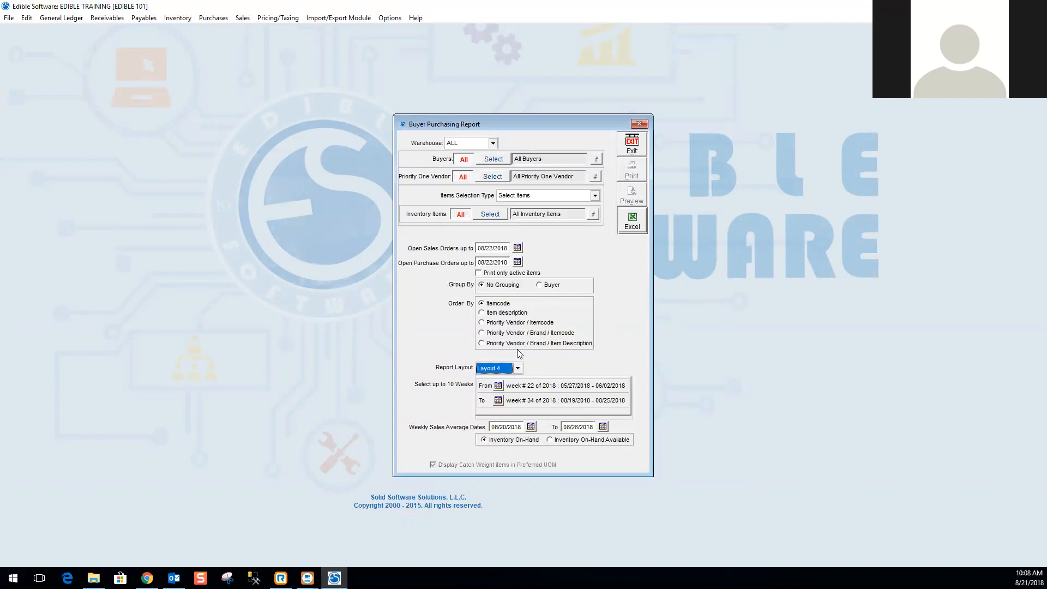
{"action": "left_click", "coordinate": [517, 369]}
{"action": "left_click", "coordinate": [491, 414]}
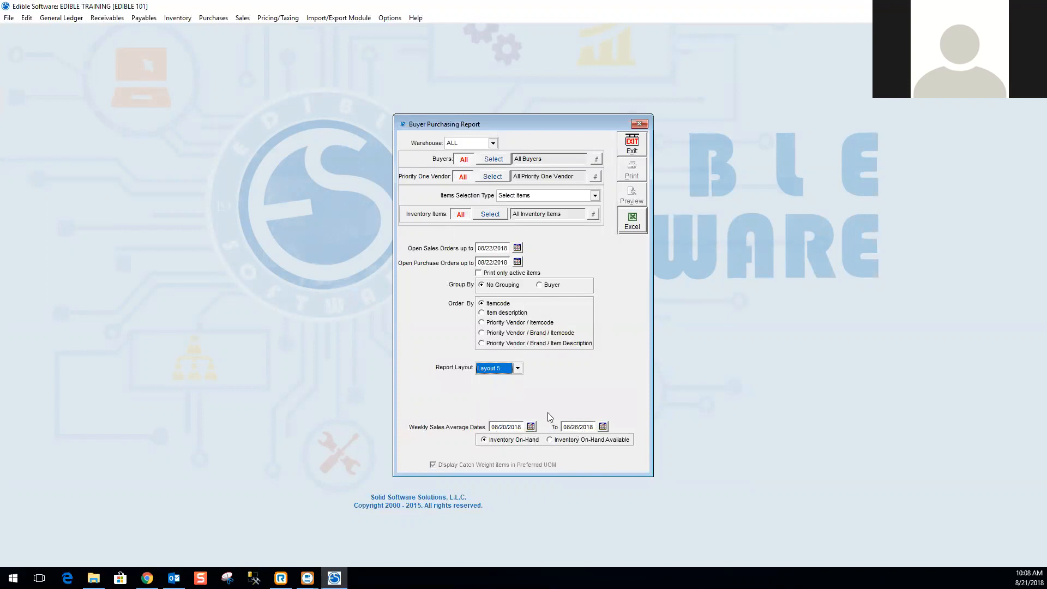
Set the report layout back to Layout 1 and exit the Buyer Purchasing Report.
{"action": "left_click", "coordinate": [517, 368]}
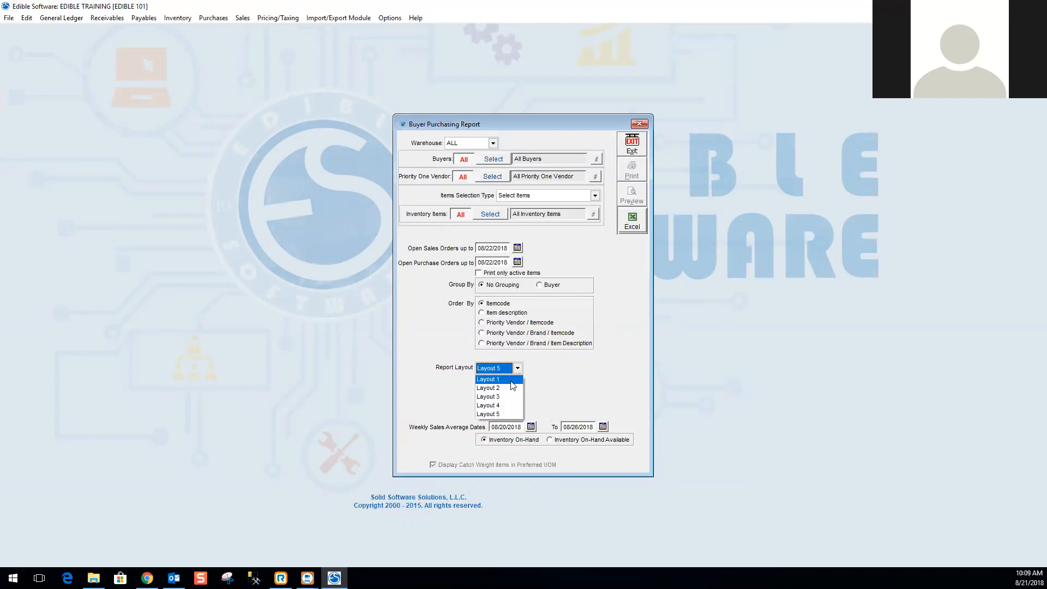
{"action": "left_click", "coordinate": [512, 379]}
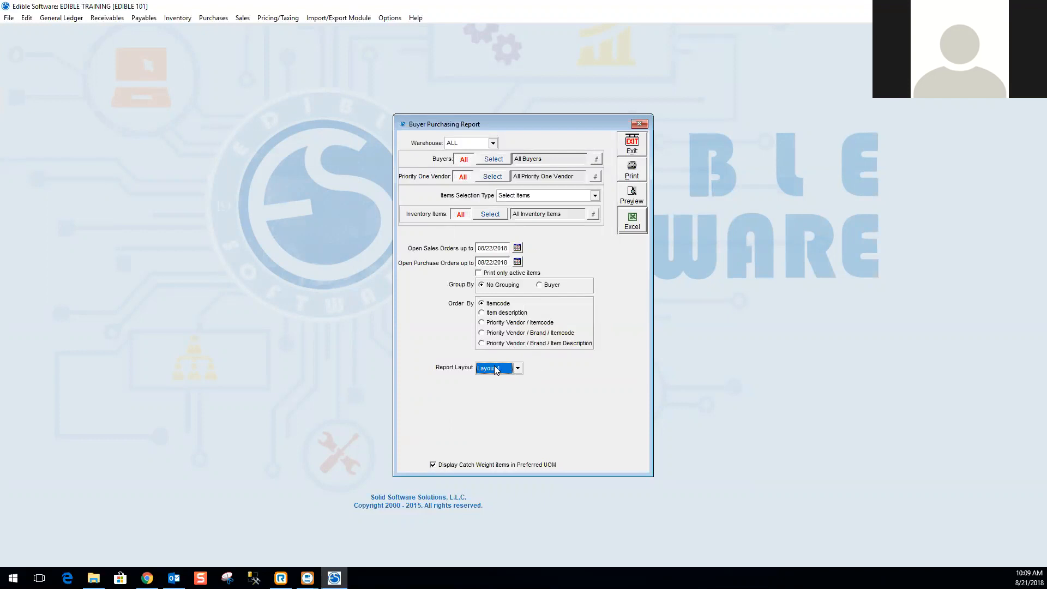
{"action": "left_click", "coordinate": [632, 150]}
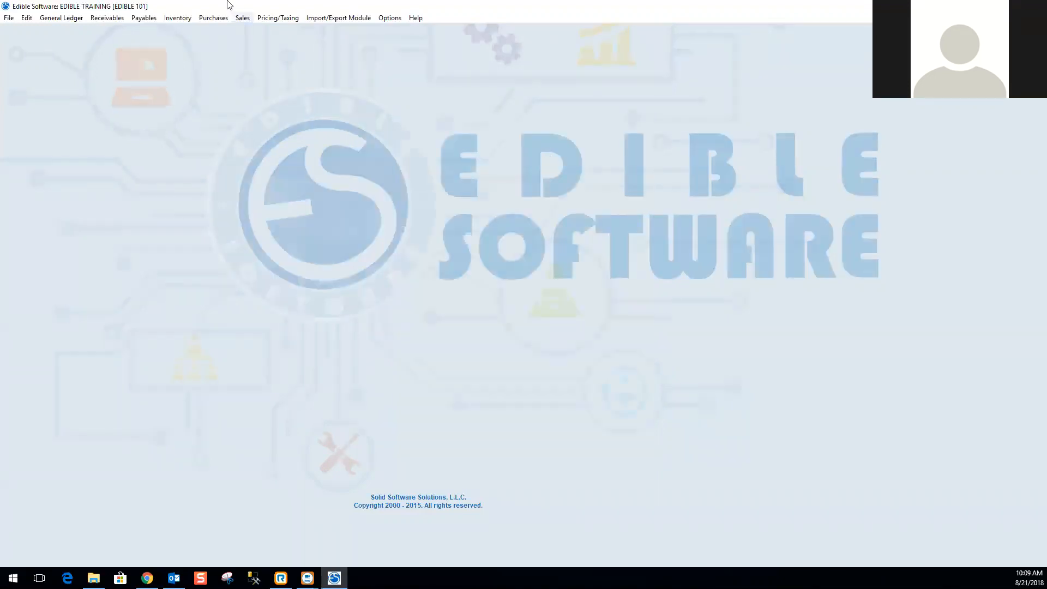
Open the Common Denominator Receiver Report and browse its inventory item code selection list without choosing.
{"action": "left_click", "coordinate": [217, 20]}
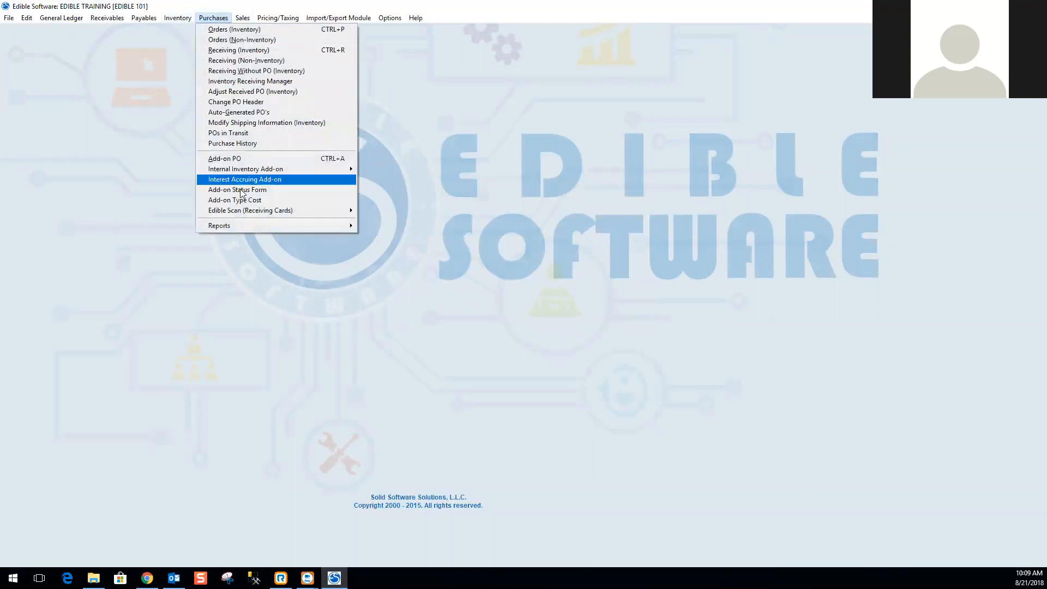
{"action": "mouse_move", "coordinate": [241, 226]}
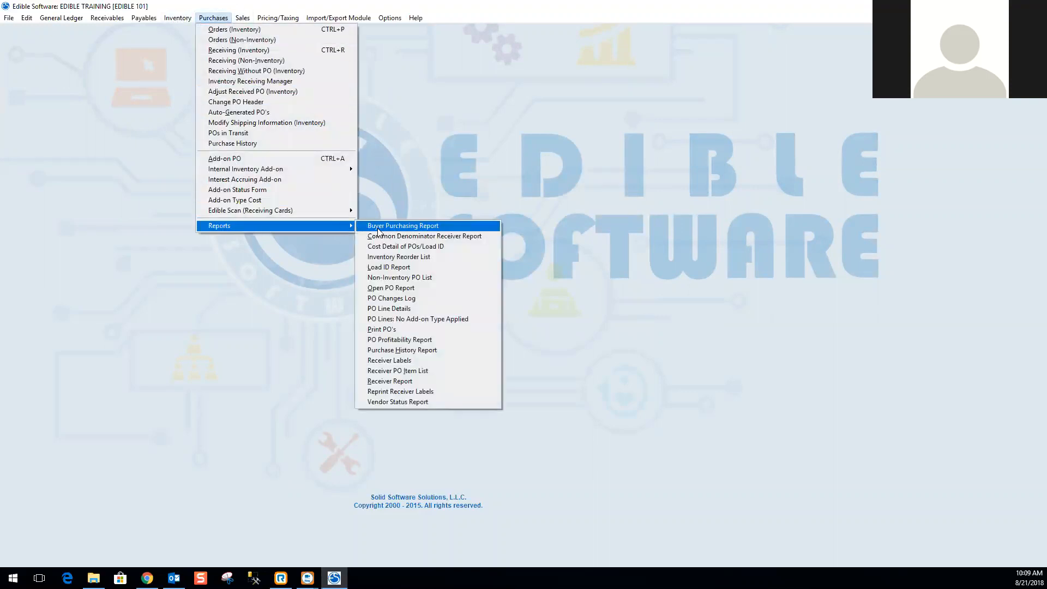
{"action": "left_click", "coordinate": [410, 241]}
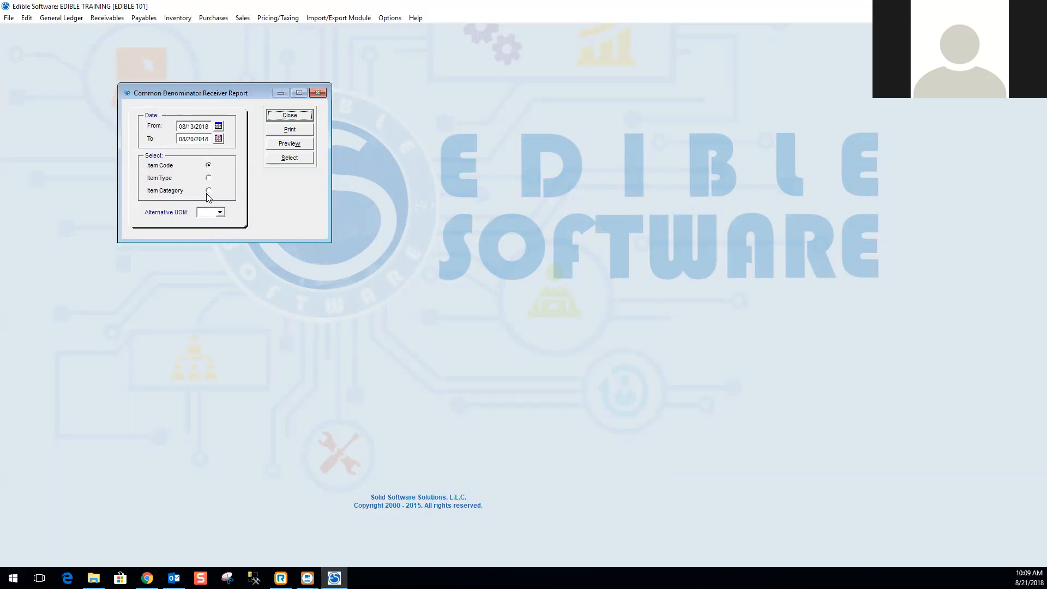
{"action": "left_click", "coordinate": [307, 159]}
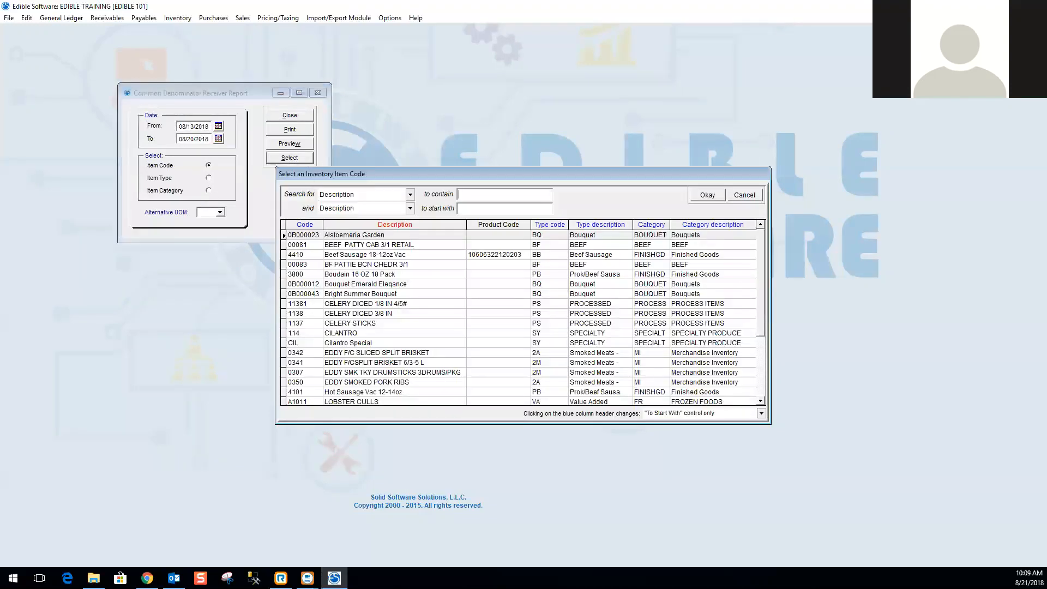
{"action": "left_click", "coordinate": [744, 195]}
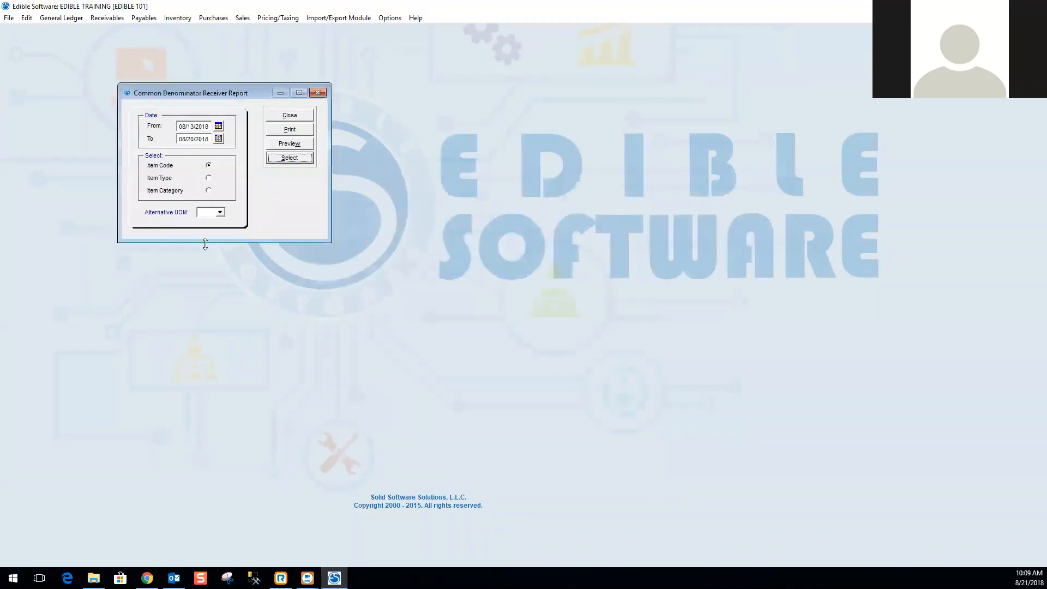
Set the Alternative UOM to EA (Each).
{"action": "left_click", "coordinate": [220, 213]}
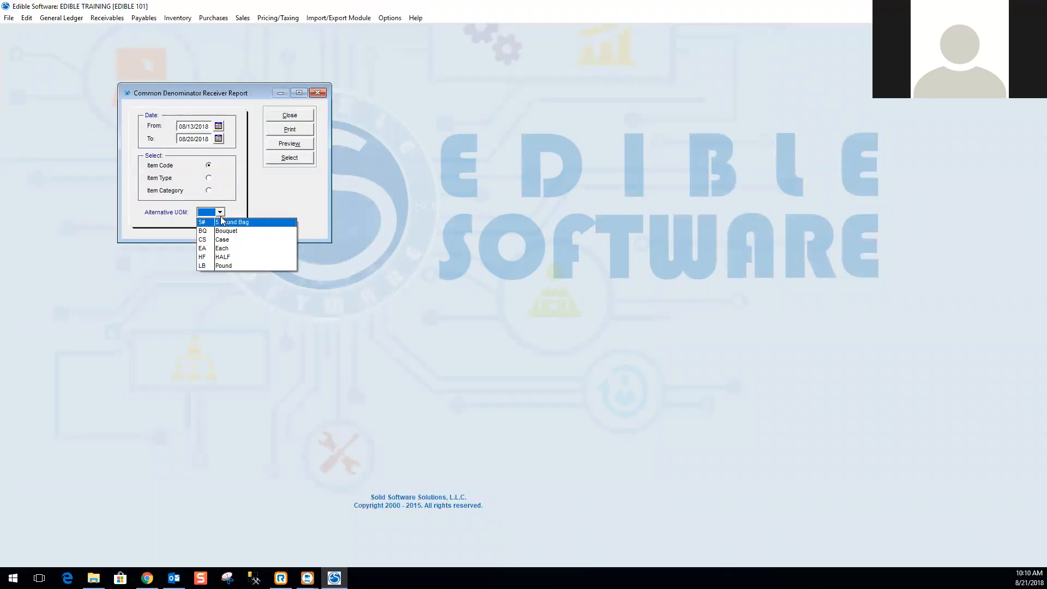
{"action": "left_click", "coordinate": [221, 240]}
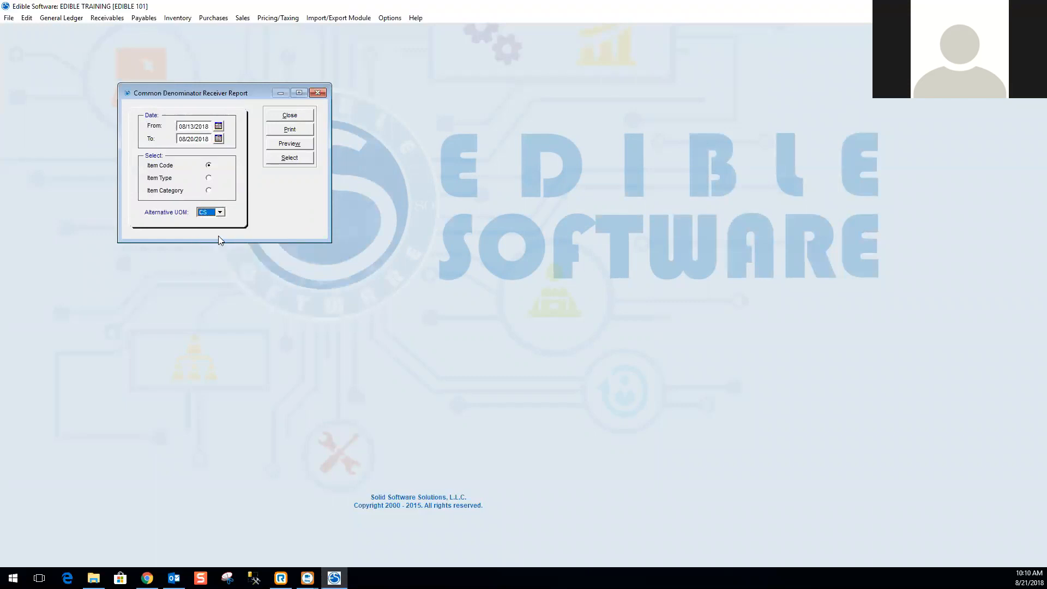
{"action": "left_click", "coordinate": [210, 213]}
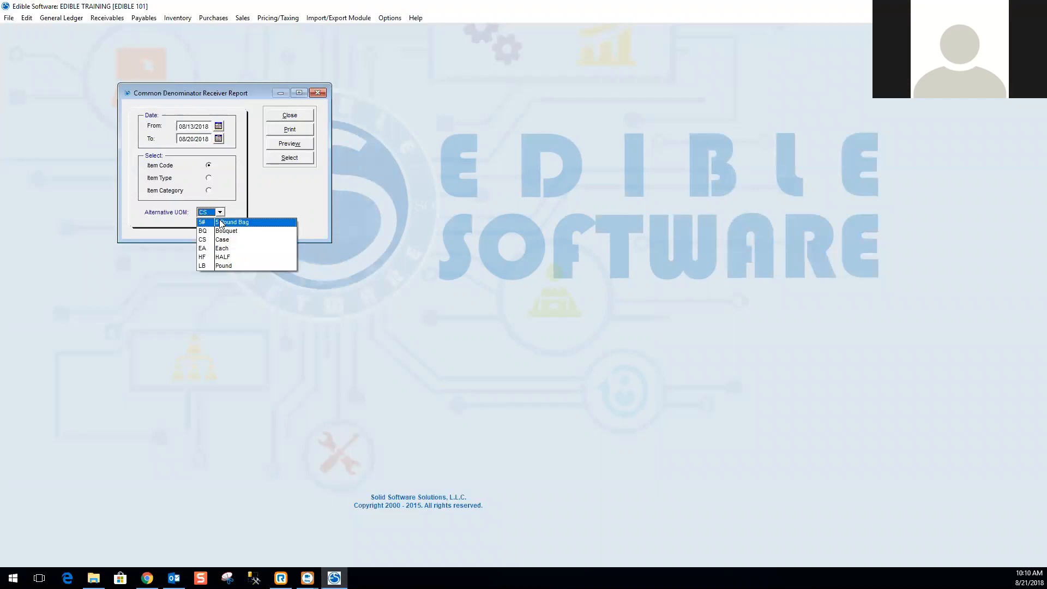
{"action": "left_click", "coordinate": [216, 248]}
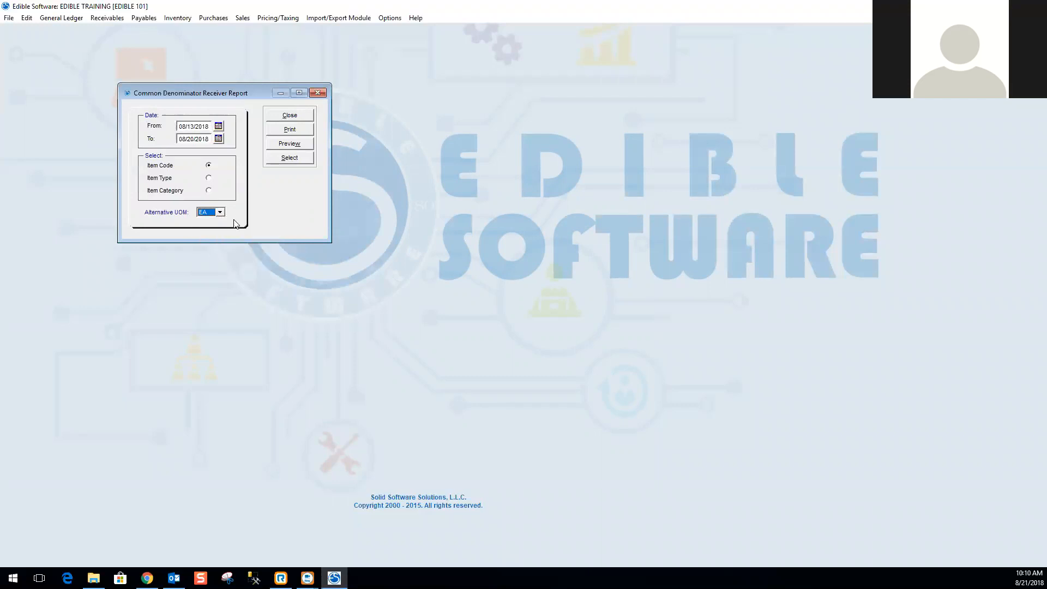
Set the From date to 08/01/2018, then preview the report maximized and zoomed in.
{"action": "left_click_drag", "start_coordinate": [194, 126], "coordinate": [174, 126]}
{"action": "type", "text": "08/01"}
{"action": "left_click", "coordinate": [290, 144]}
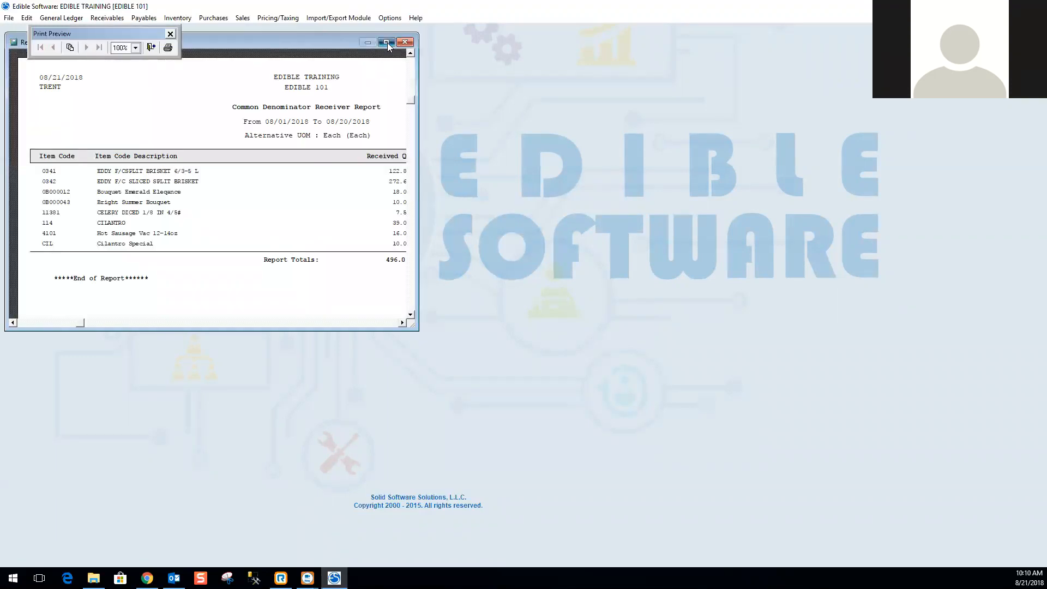
{"action": "left_click", "coordinate": [387, 42]}
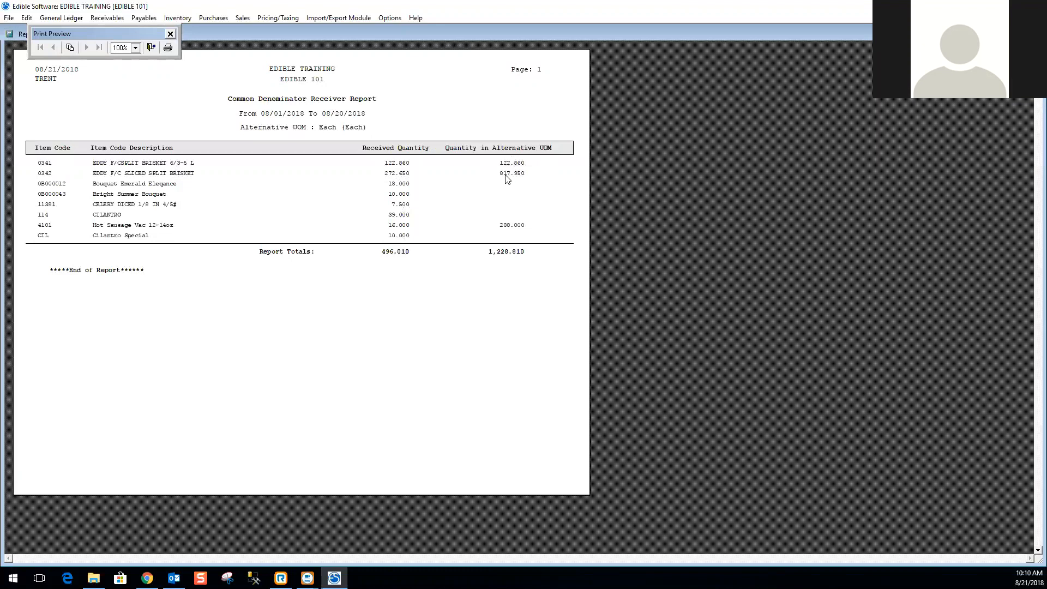
{"action": "left_click", "coordinate": [192, 172]}
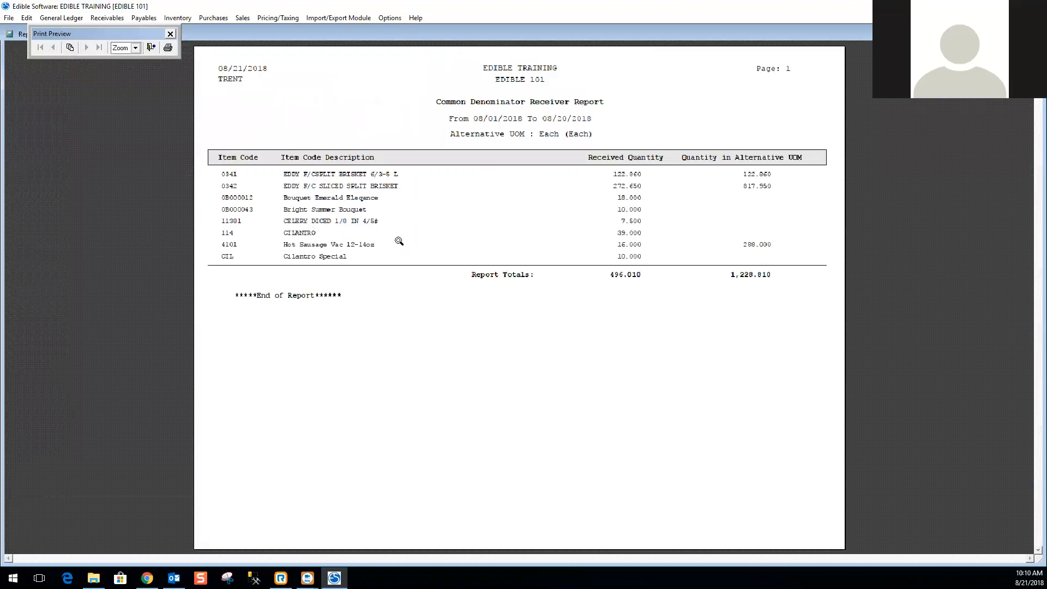
Zoom the receiver report preview back out, then close the preview and the Common Denominator Receiver Report.
{"action": "left_click", "coordinate": [428, 201]}
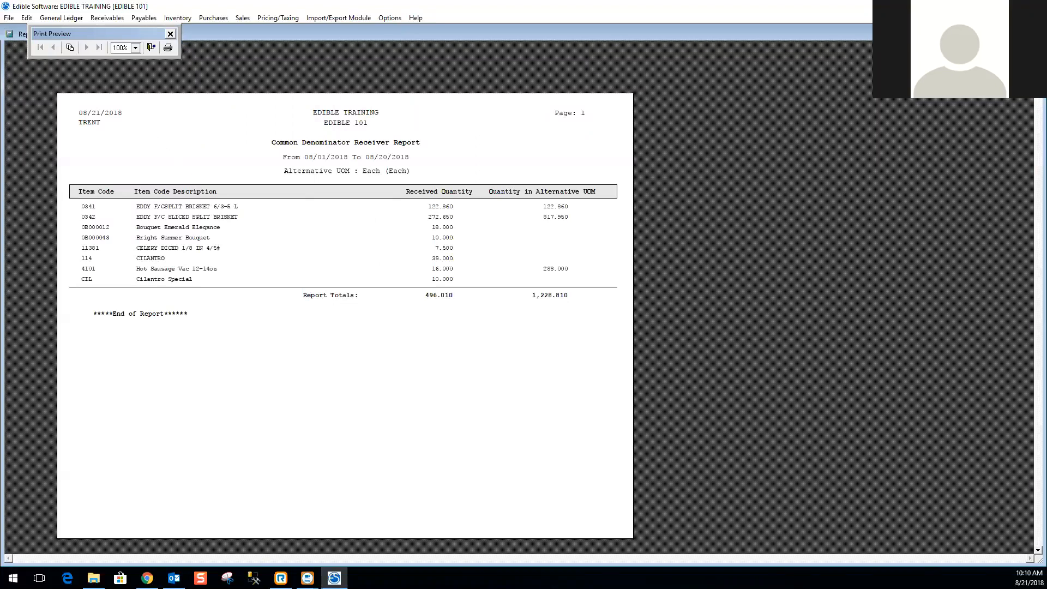
{"action": "key", "text": "Escape"}
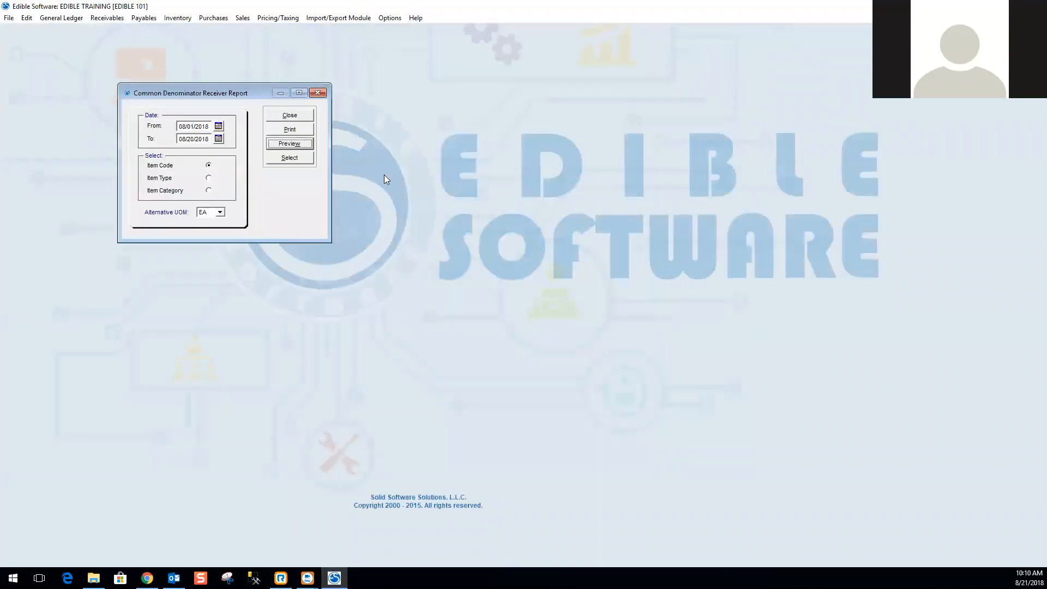
{"action": "left_click", "coordinate": [293, 120]}
Open the Cost Detail of POs/Load ID report and review its lookup type options, keeping Inventory POs.
{"action": "left_click", "coordinate": [213, 18]}
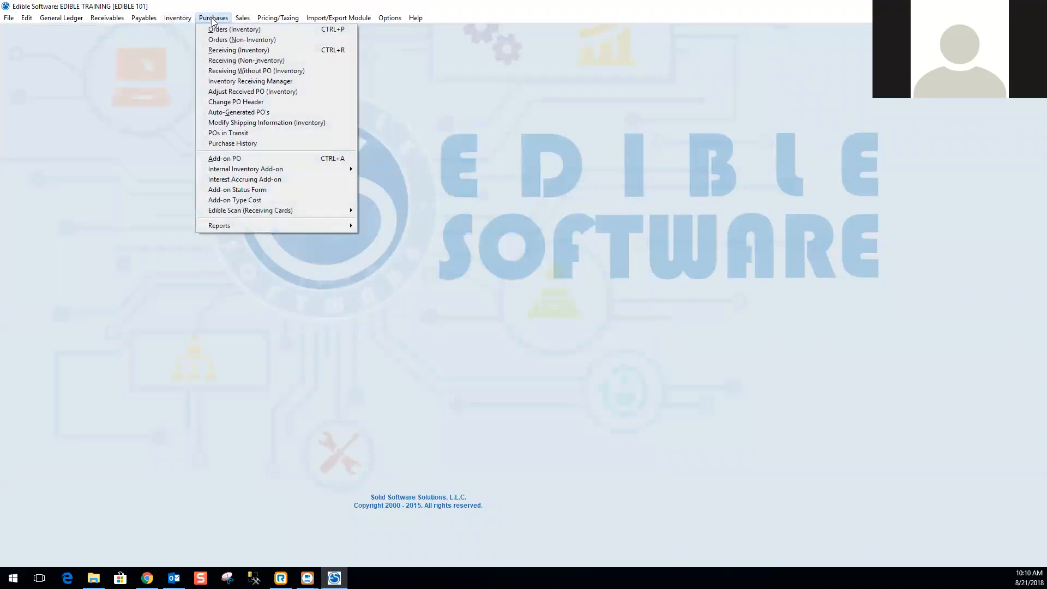
{"action": "mouse_move", "coordinate": [246, 226]}
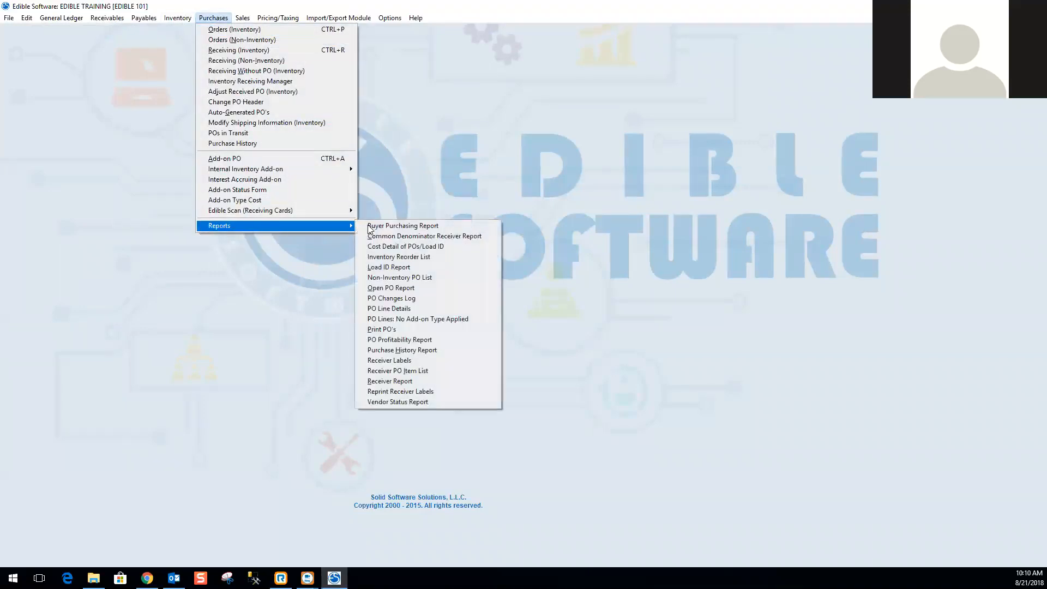
{"action": "left_click", "coordinate": [418, 252]}
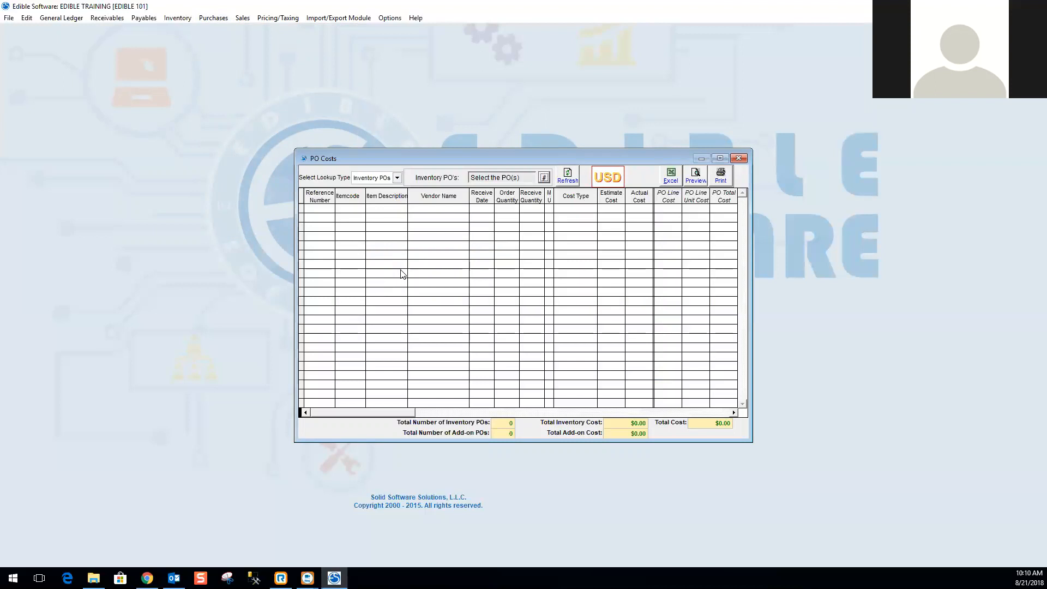
{"action": "left_click", "coordinate": [398, 179]}
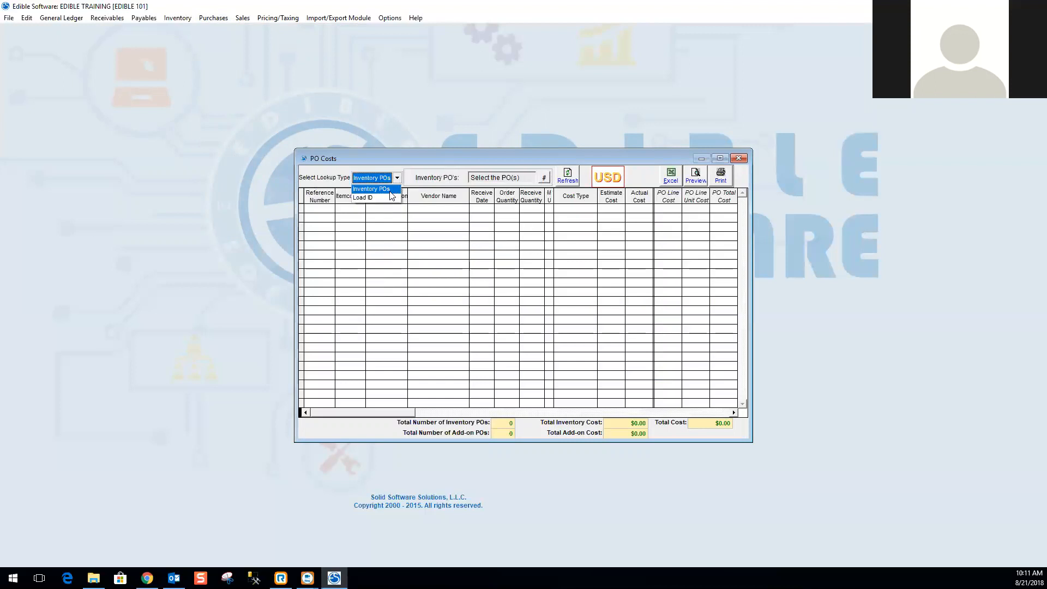
{"action": "left_click", "coordinate": [377, 197]}
Select purchase orders 000021 and 000022 from Hector Produce for the cost detail.
{"action": "left_click", "coordinate": [543, 178]}
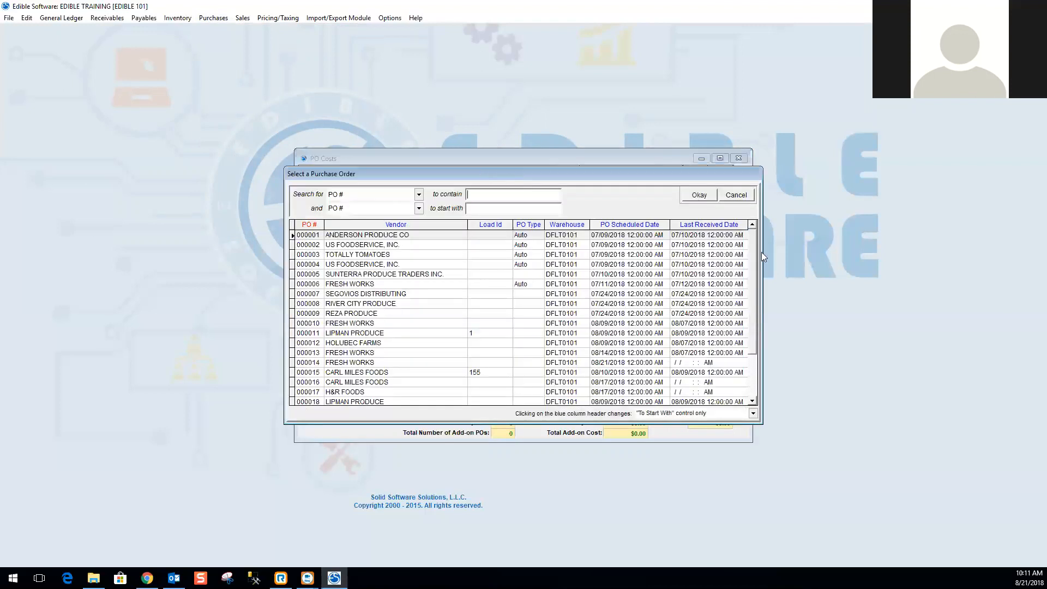
{"action": "scroll", "coordinate": [745, 313], "scroll_direction": "down", "scroll_amount": 4}
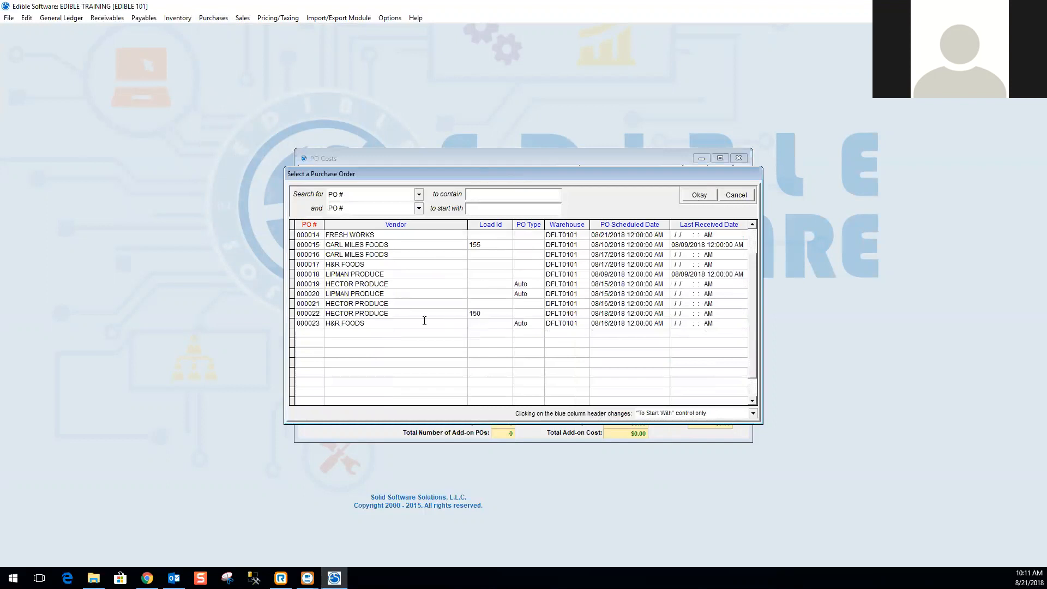
{"action": "left_click", "coordinate": [358, 304]}
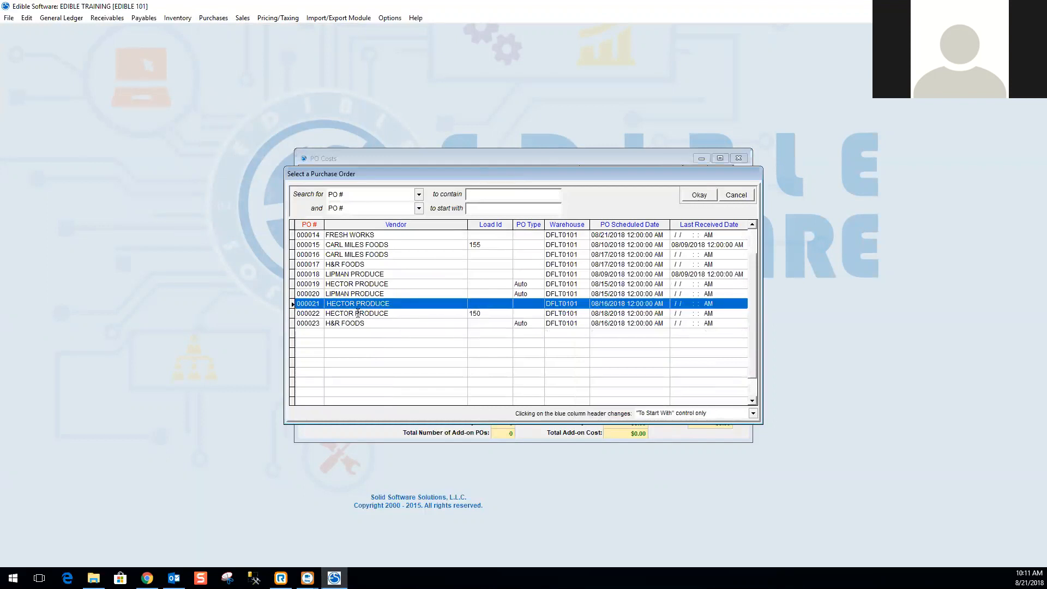
{"action": "left_click", "coordinate": [358, 314], "text": "shift"}
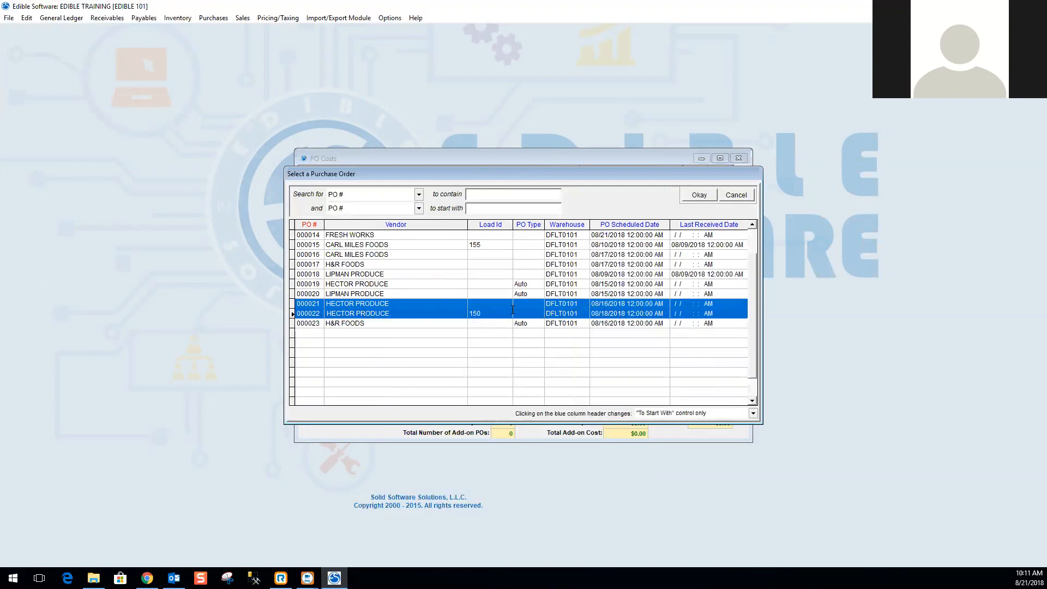
{"action": "left_click", "coordinate": [701, 196]}
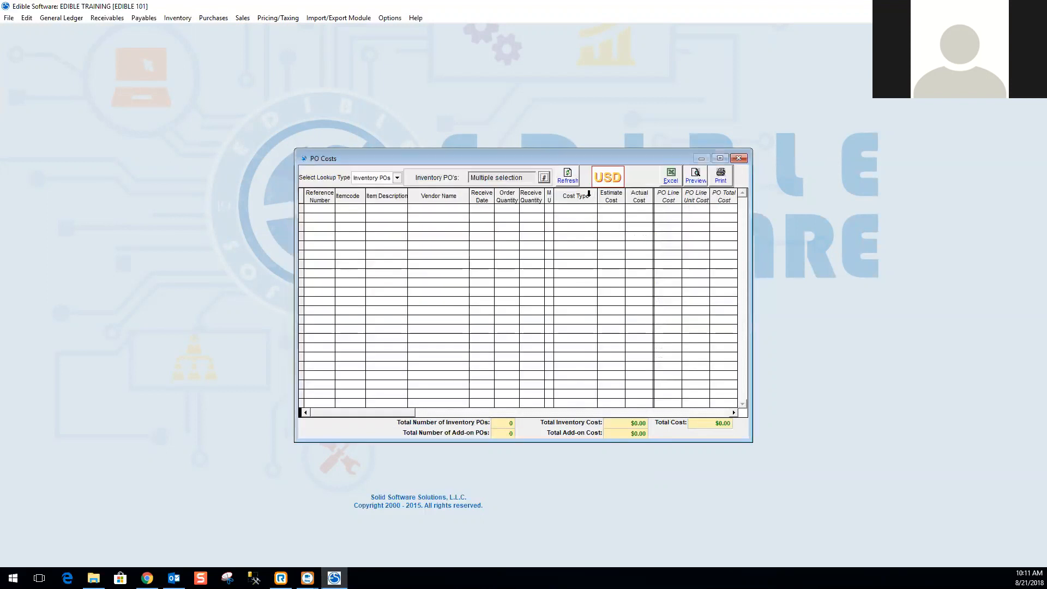
Refresh the PO cost list for the selected orders and widen the Itemcode column.
{"action": "left_click", "coordinate": [564, 176]}
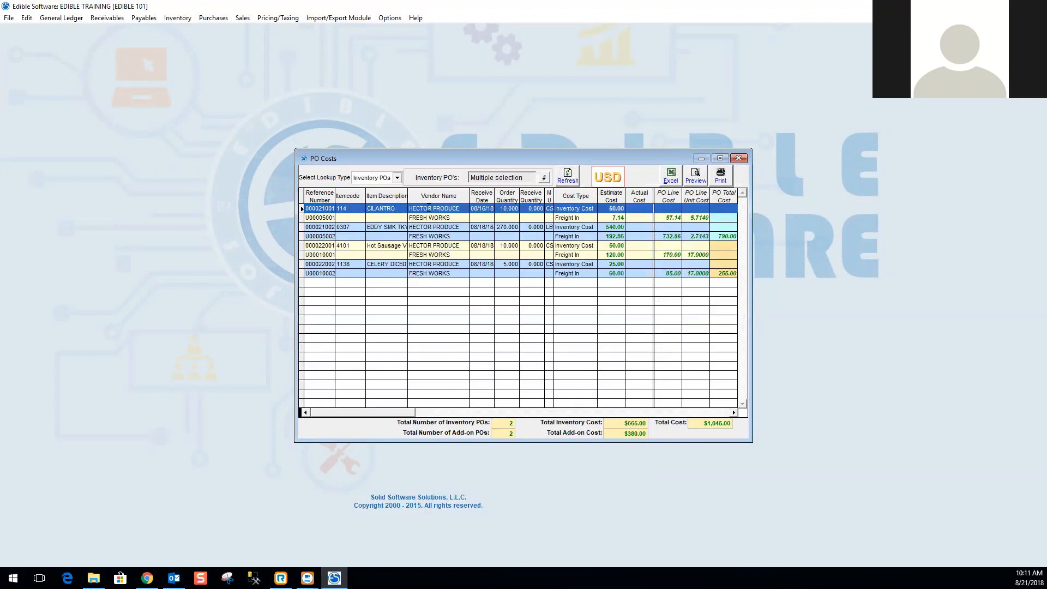
{"action": "left_click_drag", "start_coordinate": [334, 195], "coordinate": [338, 195]}
{"action": "left_click", "coordinate": [330, 226]}
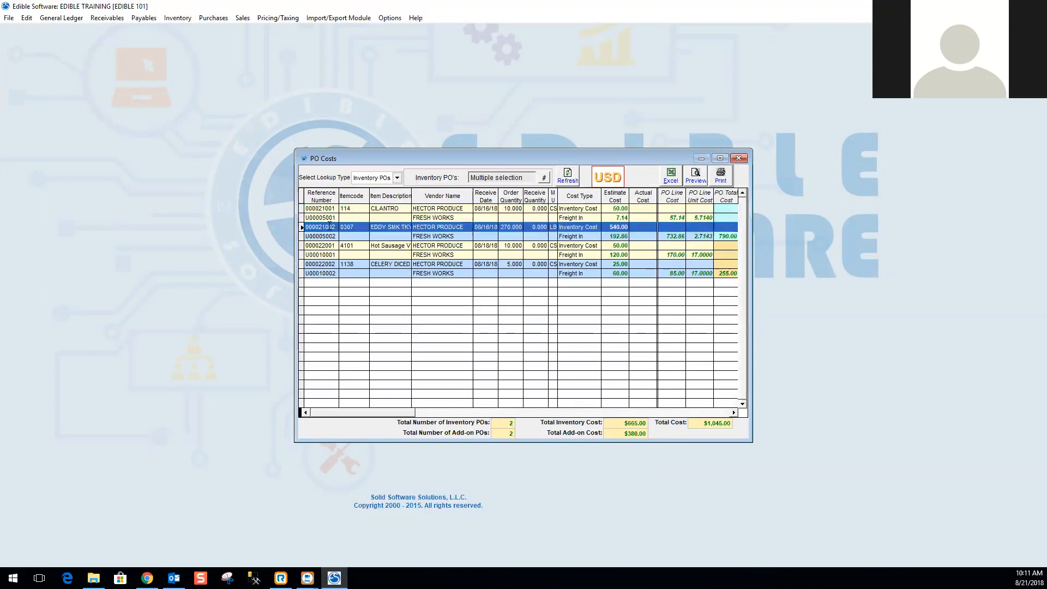
{"action": "left_click", "coordinate": [332, 210]}
{"action": "left_click", "coordinate": [332, 226]}
{"action": "left_click", "coordinate": [332, 210]}
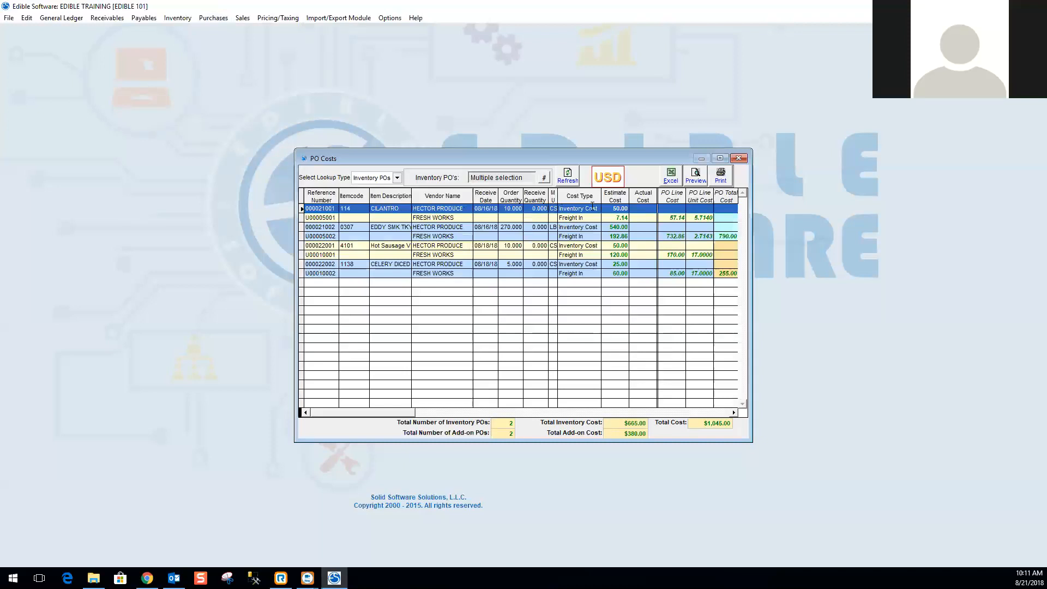
Maximize the PO Costs window to examine the cost lines, then restore and close it.
{"action": "left_click", "coordinate": [720, 158]}
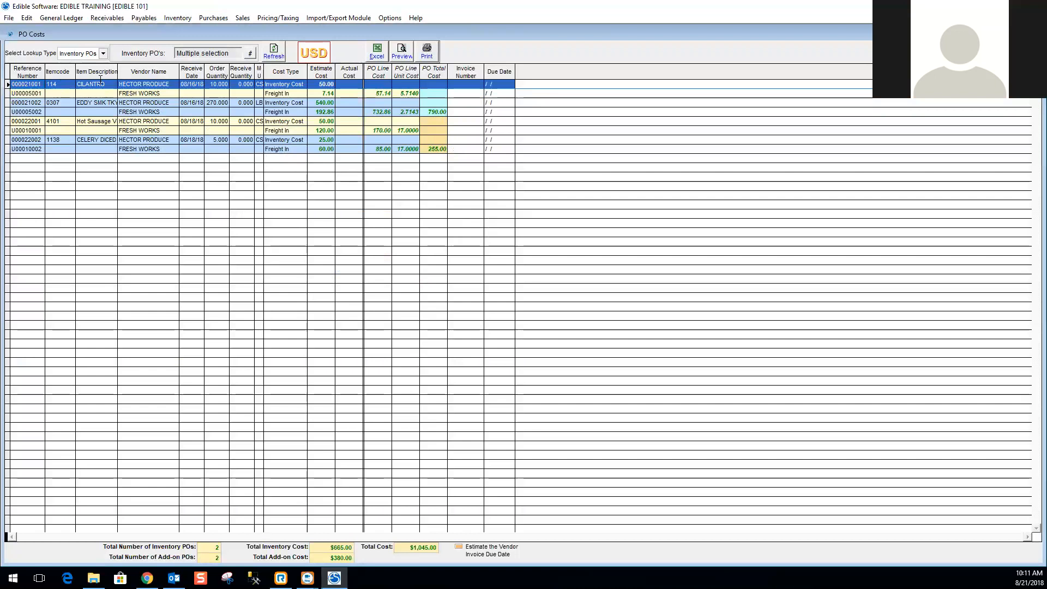
{"action": "left_click", "coordinate": [34, 93]}
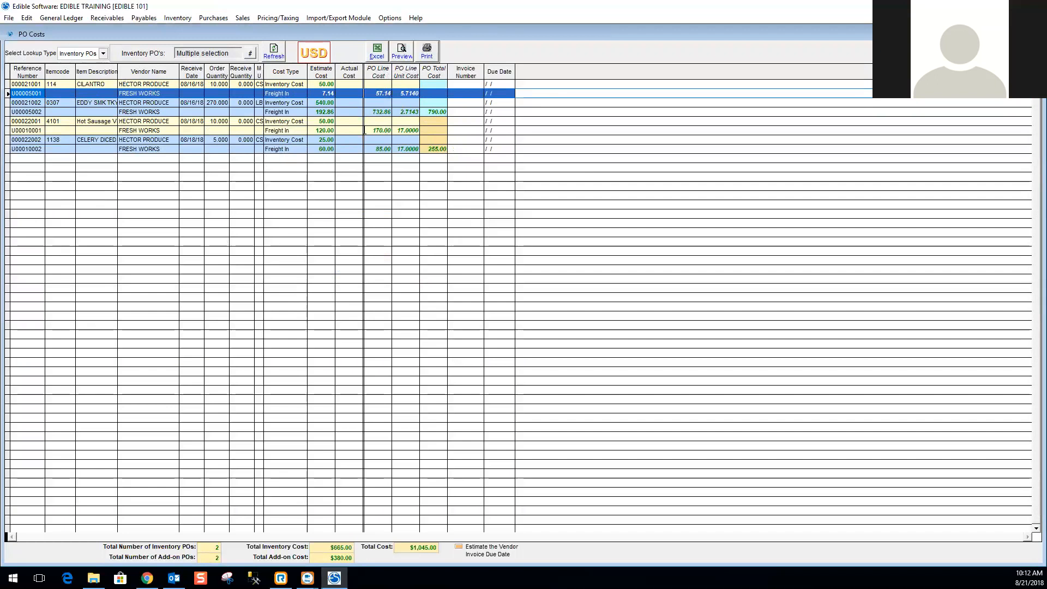
{"action": "left_click", "coordinate": [1013, 34]}
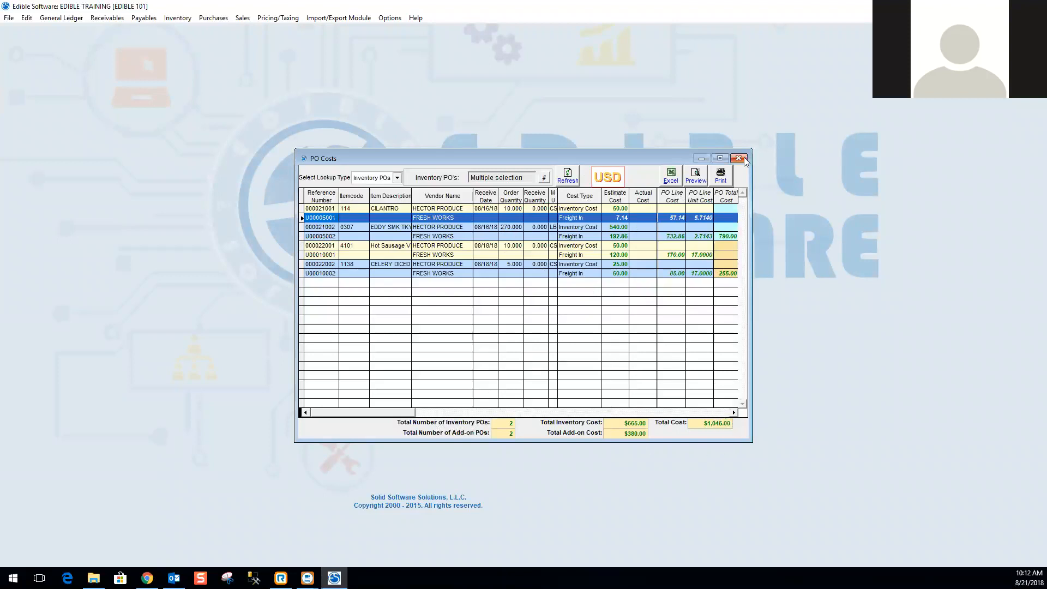
{"action": "key", "text": "Escape"}
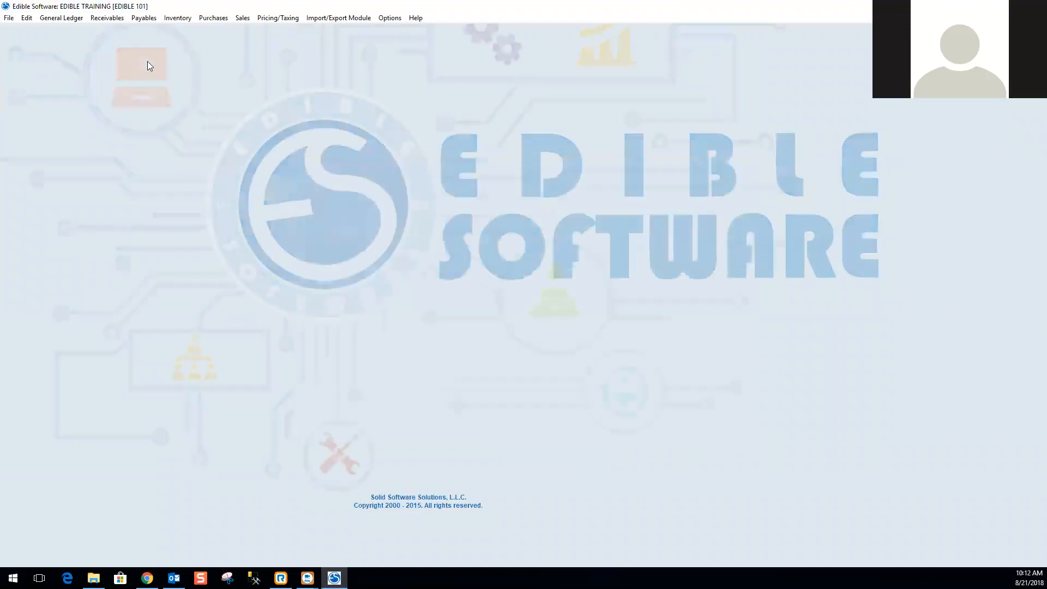
Open the Inventory Reorder List and keep printing All Items for all inventory items.
{"action": "left_click", "coordinate": [220, 19]}
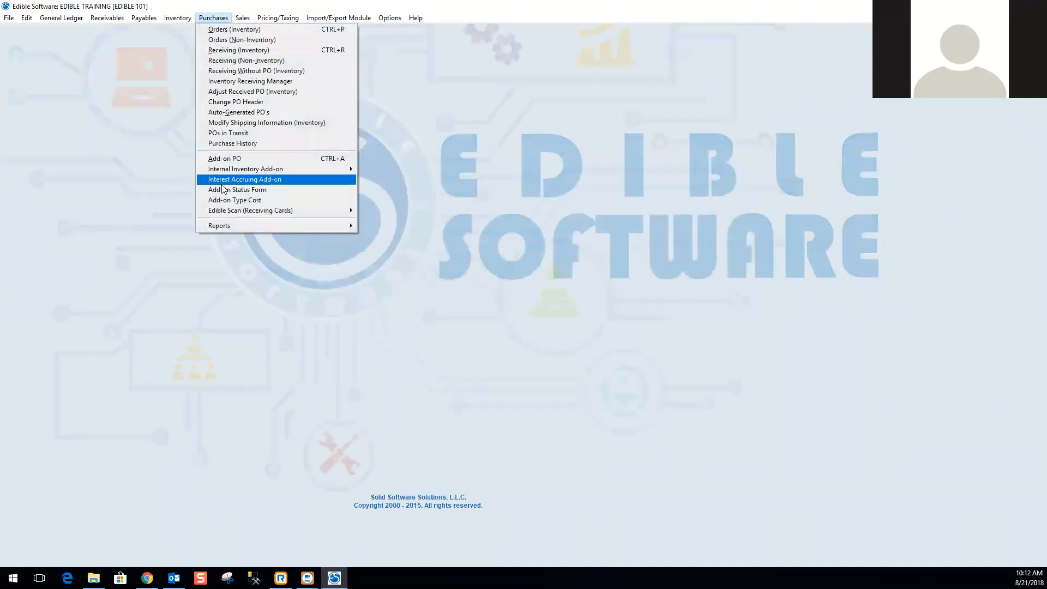
{"action": "mouse_move", "coordinate": [217, 224]}
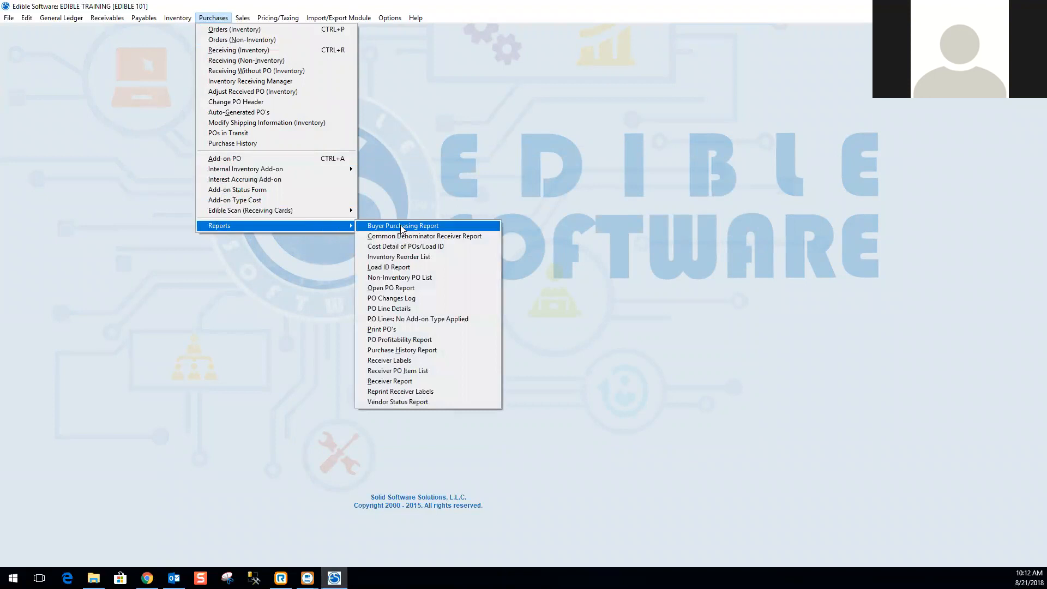
{"action": "left_click", "coordinate": [393, 259]}
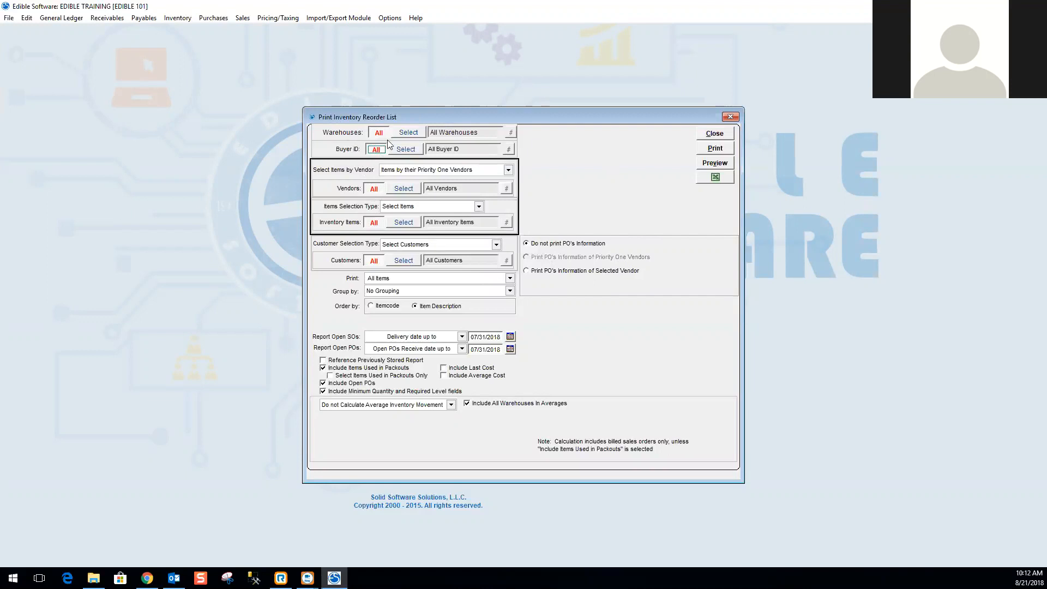
{"action": "left_click", "coordinate": [508, 279]}
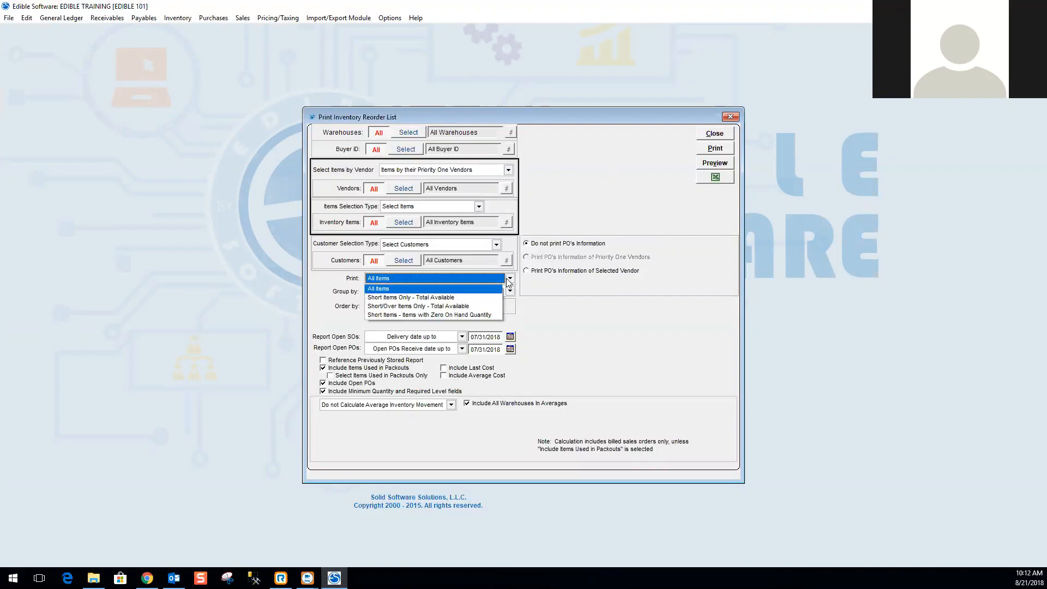
{"action": "left_click", "coordinate": [401, 289]}
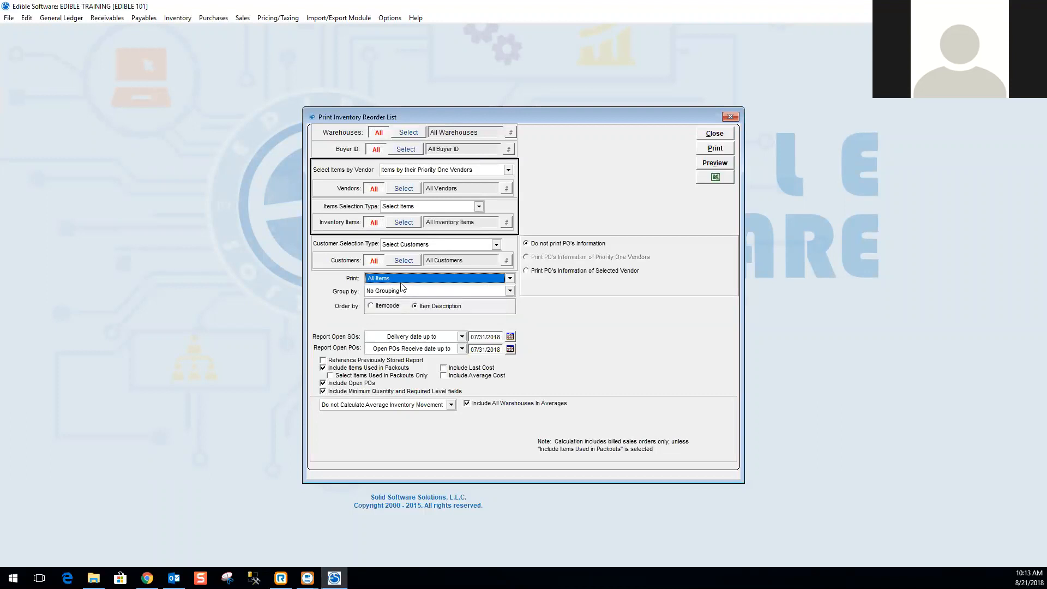
{"action": "left_click", "coordinate": [406, 222]}
{"action": "left_click", "coordinate": [375, 222]}
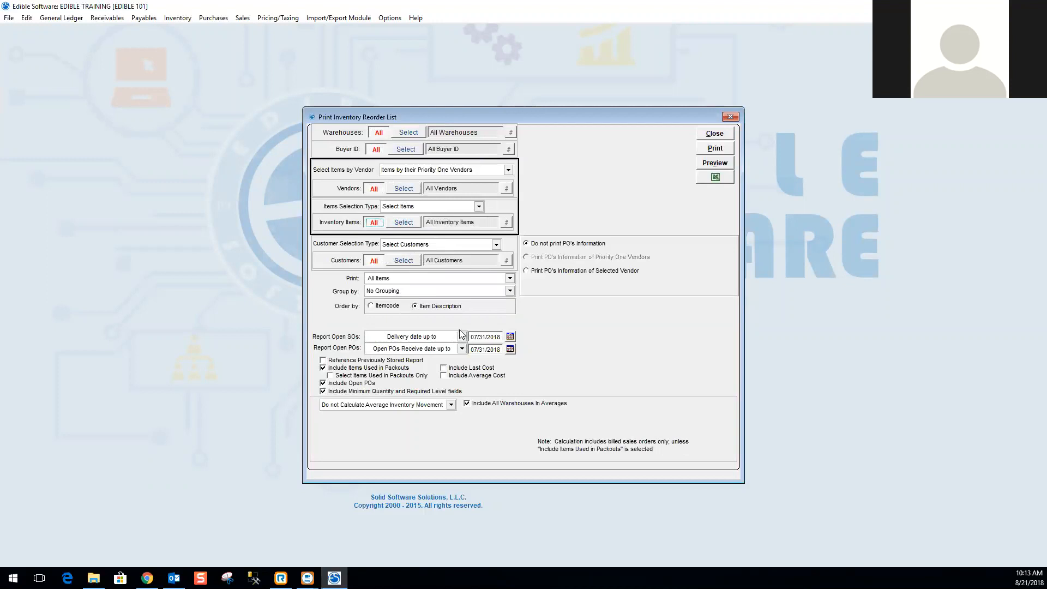
Set the open SOs delivery date and open POs receive date to 08/30/2018, then close the reorder list.
{"action": "left_click", "coordinate": [491, 337]}
{"action": "type", "text": "08/0"}
{"action": "key", "text": "BackSpace"}
{"action": "type", "text": "30/2018"}
{"action": "key", "text": "Tab"}
{"action": "type", "text": "080"}
{"action": "key", "text": "BackSpace"}
{"action": "type", "text": "30/2018"}
{"action": "key", "text": "Tab"}
{"action": "left_click", "coordinate": [713, 135]}
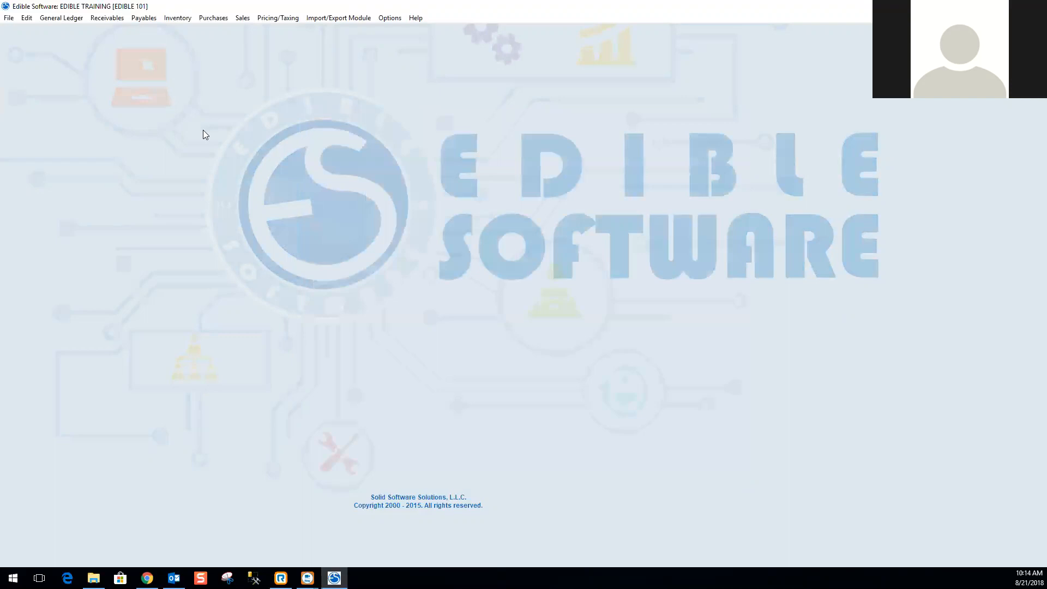
Open the Load ID Report from the purchasing reports.
{"action": "left_click", "coordinate": [178, 18]}
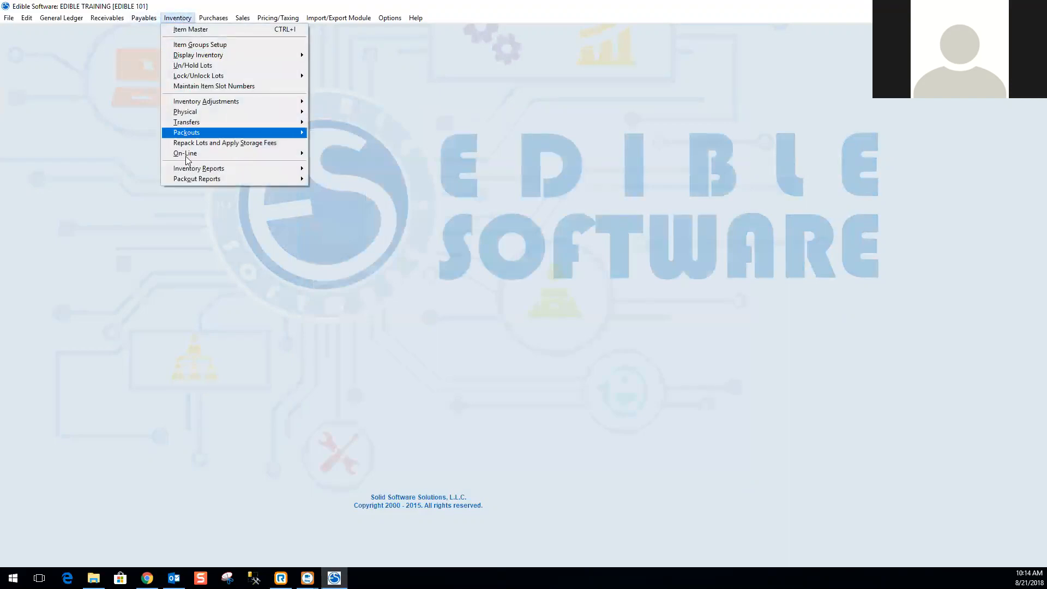
{"action": "mouse_move", "coordinate": [213, 18]}
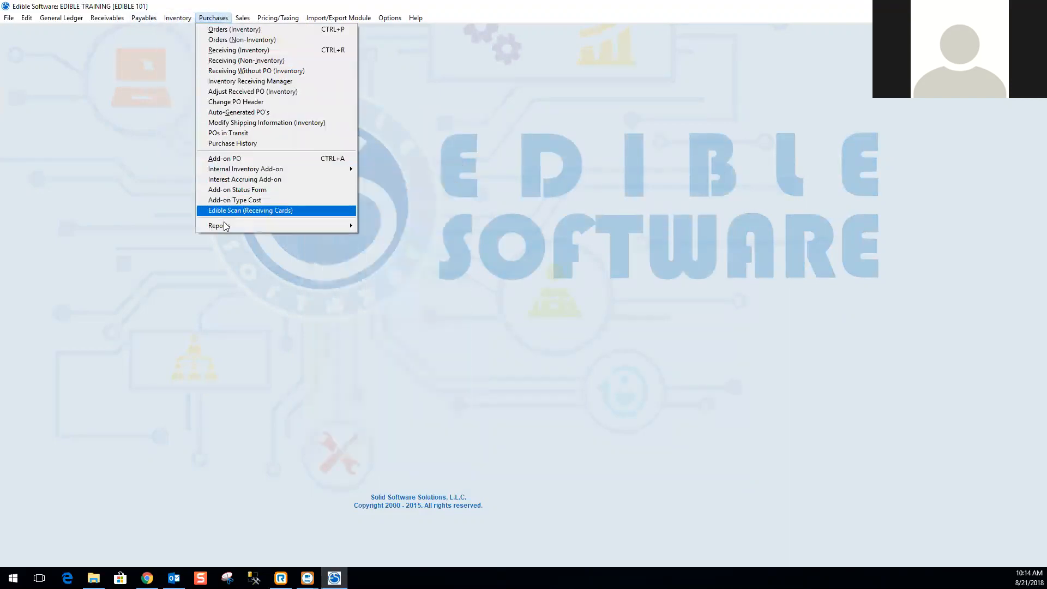
{"action": "mouse_move", "coordinate": [273, 225]}
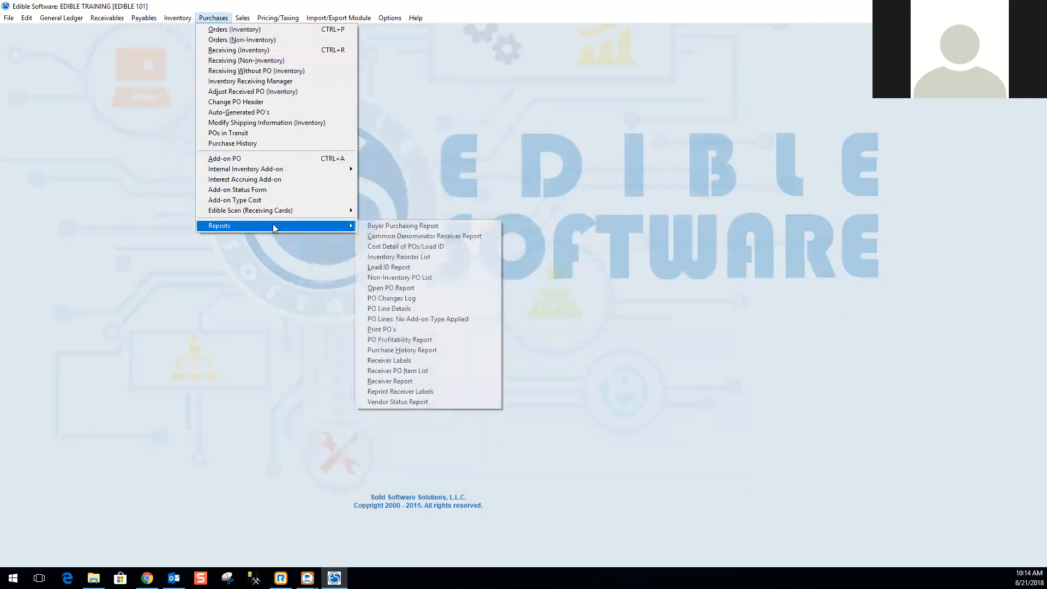
{"action": "left_click", "coordinate": [410, 267]}
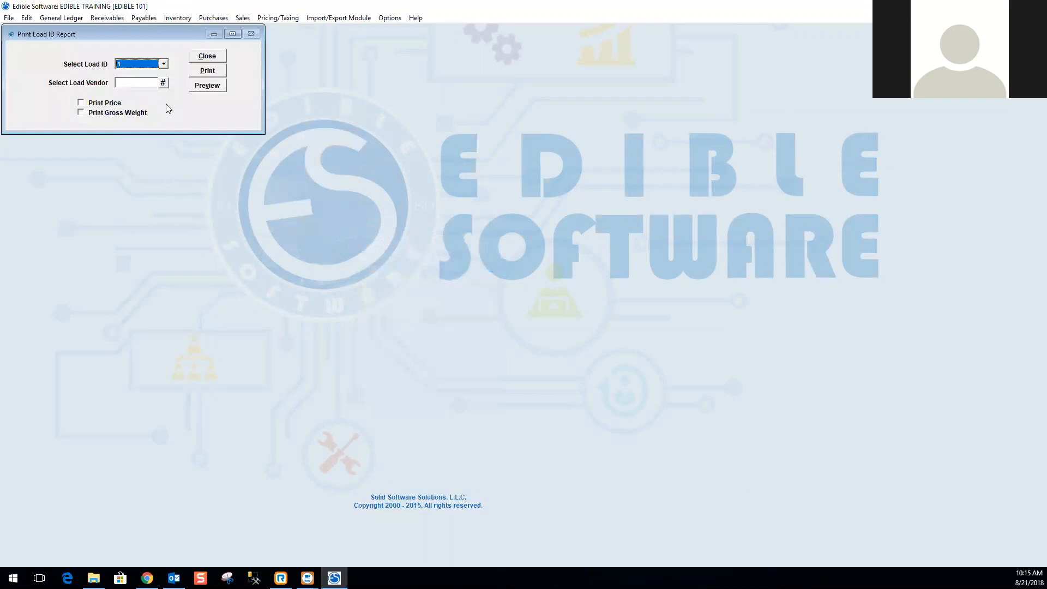
Select Load ID 1 and preview the Load ID Report.
{"action": "left_click", "coordinate": [164, 64]}
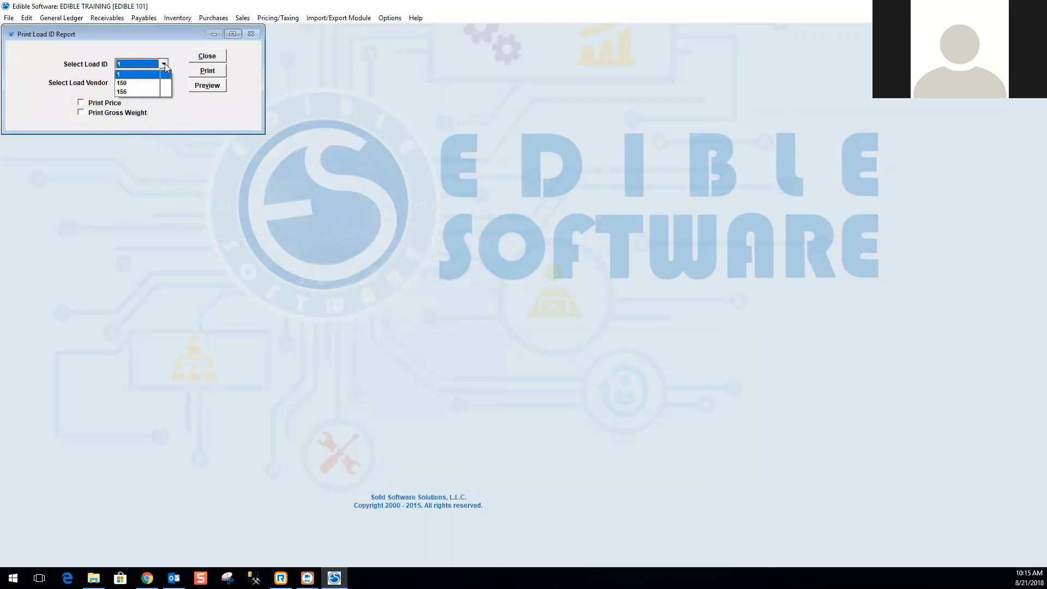
{"action": "left_click", "coordinate": [154, 76]}
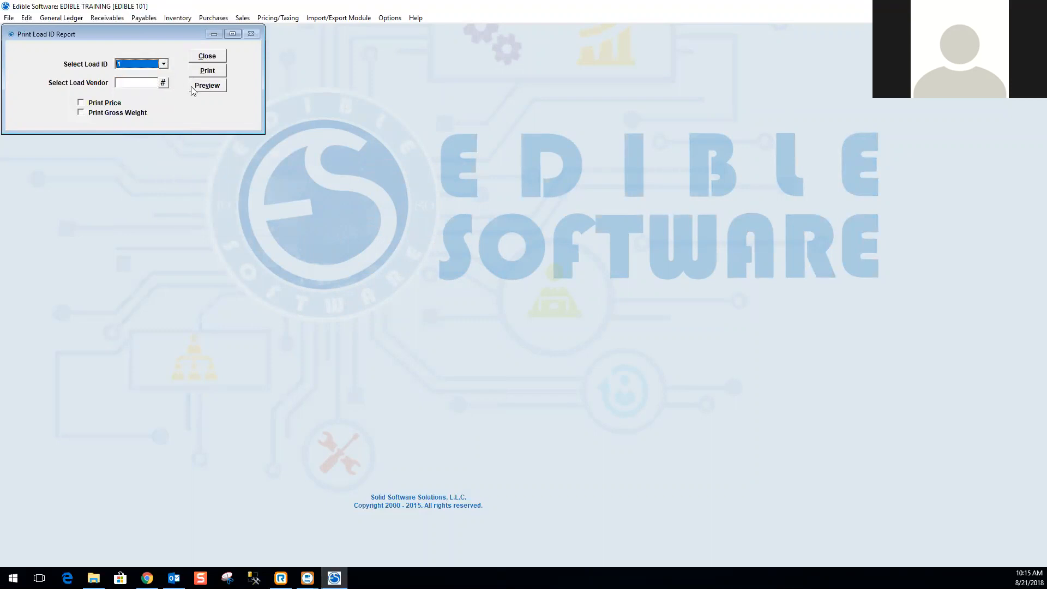
{"action": "left_click", "coordinate": [193, 89]}
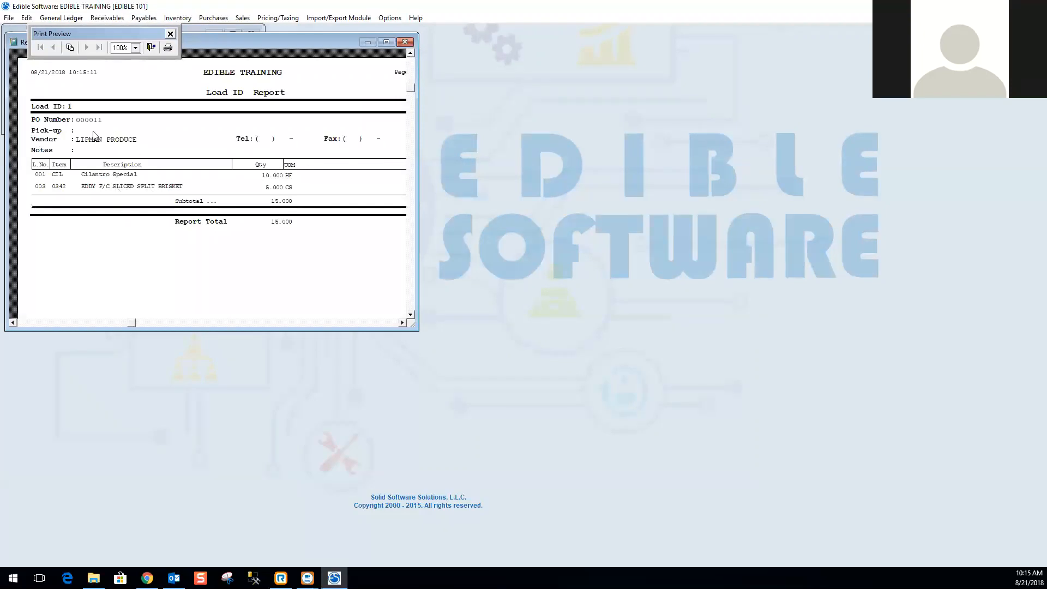
Widen the Load ID preview window to read it, then close the preview and the report dialog.
{"action": "left_click_drag", "start_coordinate": [417, 148], "coordinate": [633, 148]}
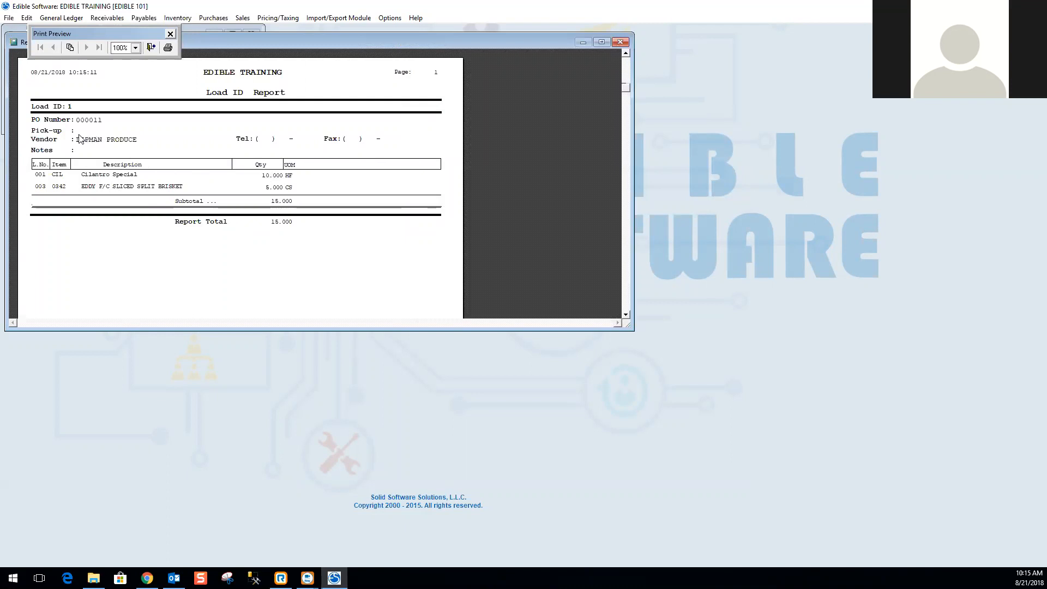
{"action": "left_click", "coordinate": [613, 42]}
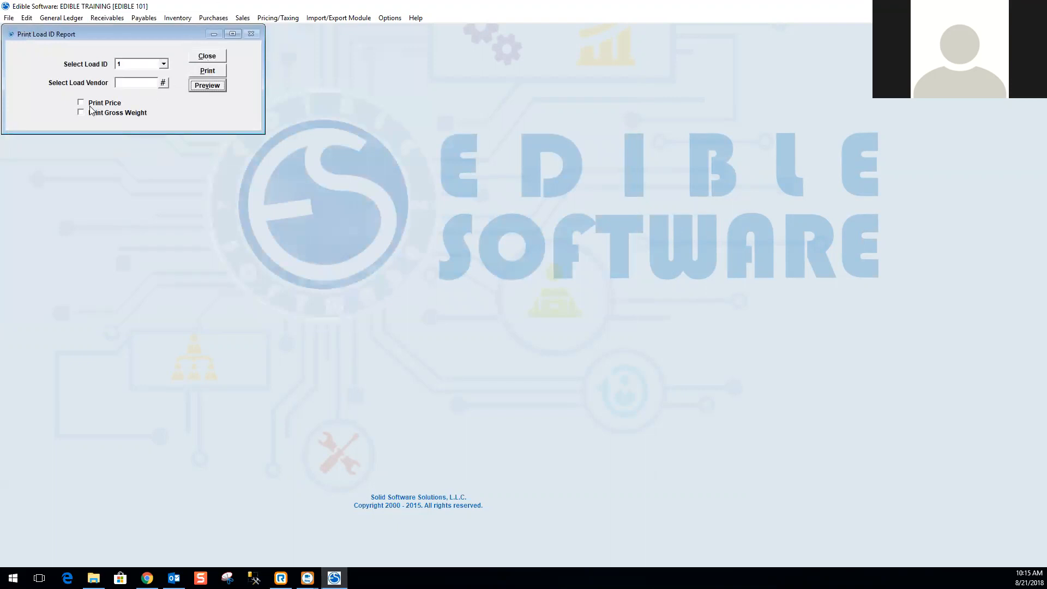
{"action": "left_click", "coordinate": [203, 58]}
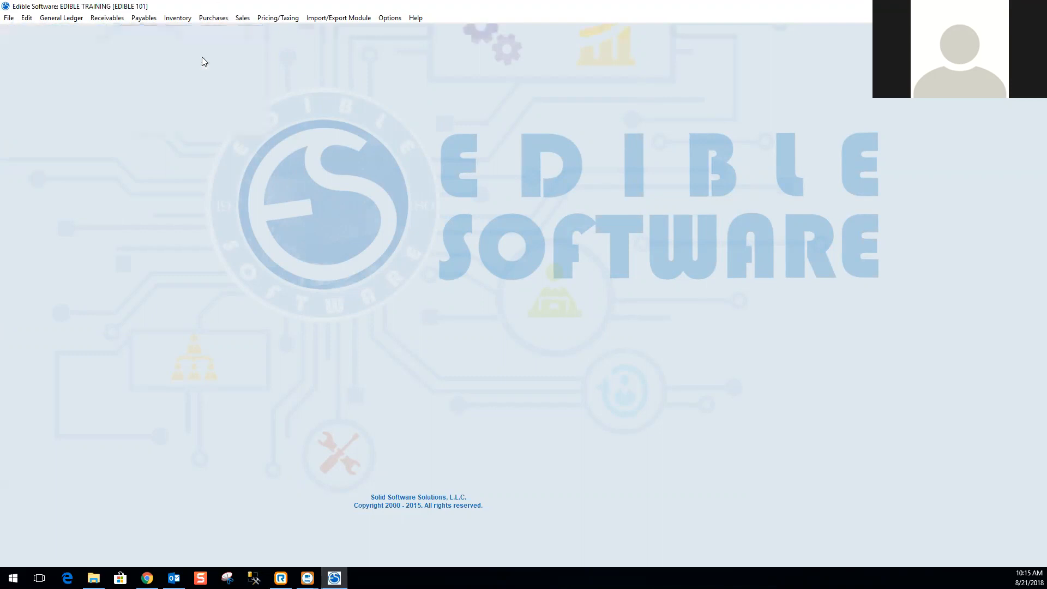
Open the Non-Inventory PO List report from the purchasing reports.
{"action": "left_click", "coordinate": [209, 19]}
{"action": "mouse_move", "coordinate": [252, 226]}
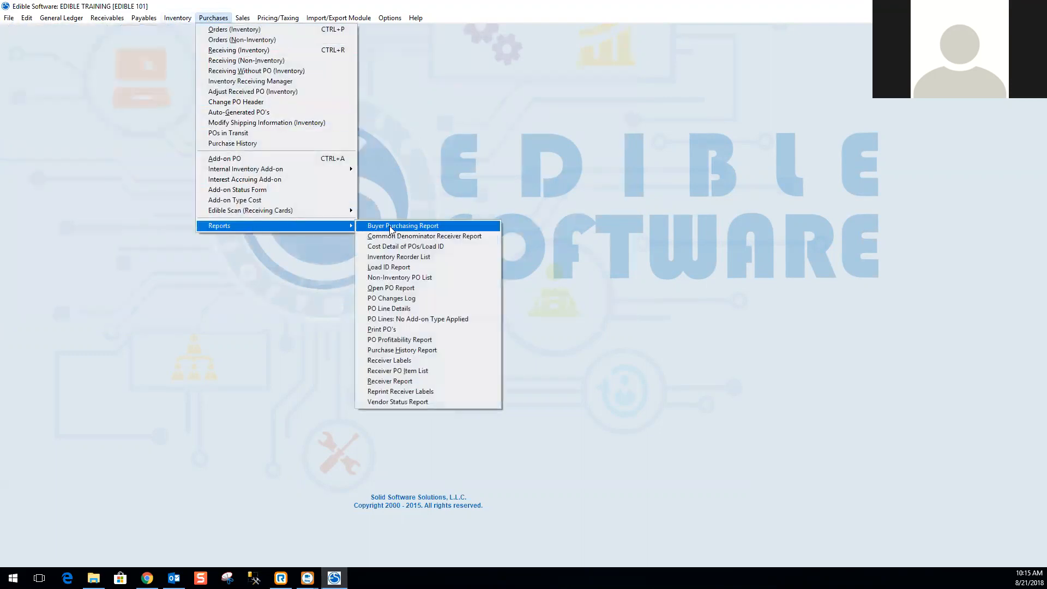
{"action": "left_click", "coordinate": [417, 278]}
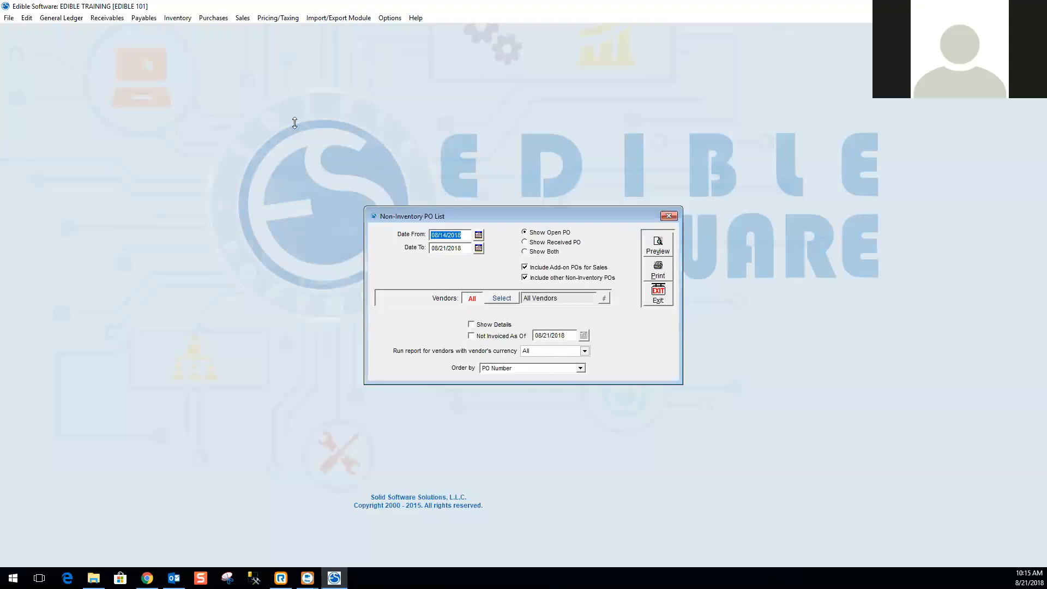
Set the Non-Inventory PO List date range from 08/01/2018 to 08/31/2018 and choose to show both open and received POs.
{"action": "left_click", "coordinate": [220, 19]}
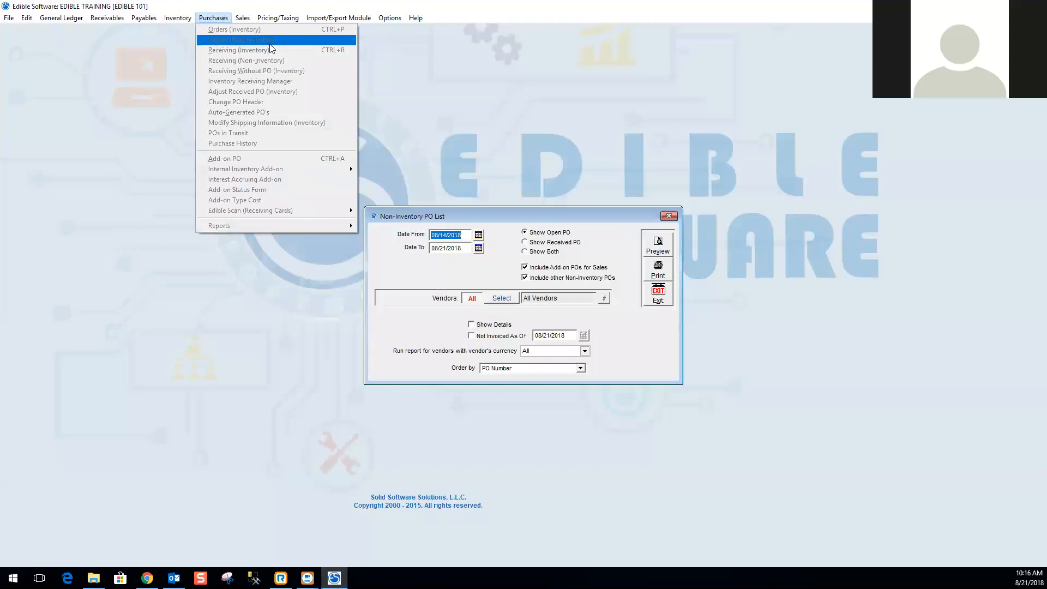
{"action": "left_click", "coordinate": [550, 102]}
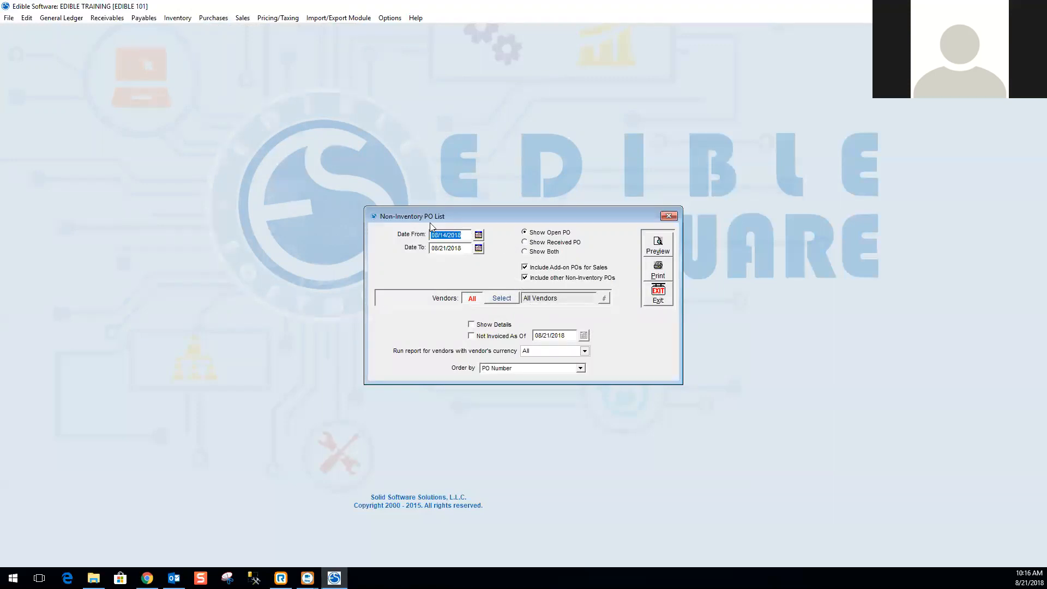
{"action": "type", "text": "08/01/2018"}
{"action": "key", "text": "Tab"}
{"action": "type", "text": "08/31/2018"}
{"action": "key", "text": "Tab"}
{"action": "left_click", "coordinate": [529, 252]}
Inspect the Not Invoiced As Of option and the vendor currency and order-by choices.
{"action": "left_click", "coordinate": [472, 337]}
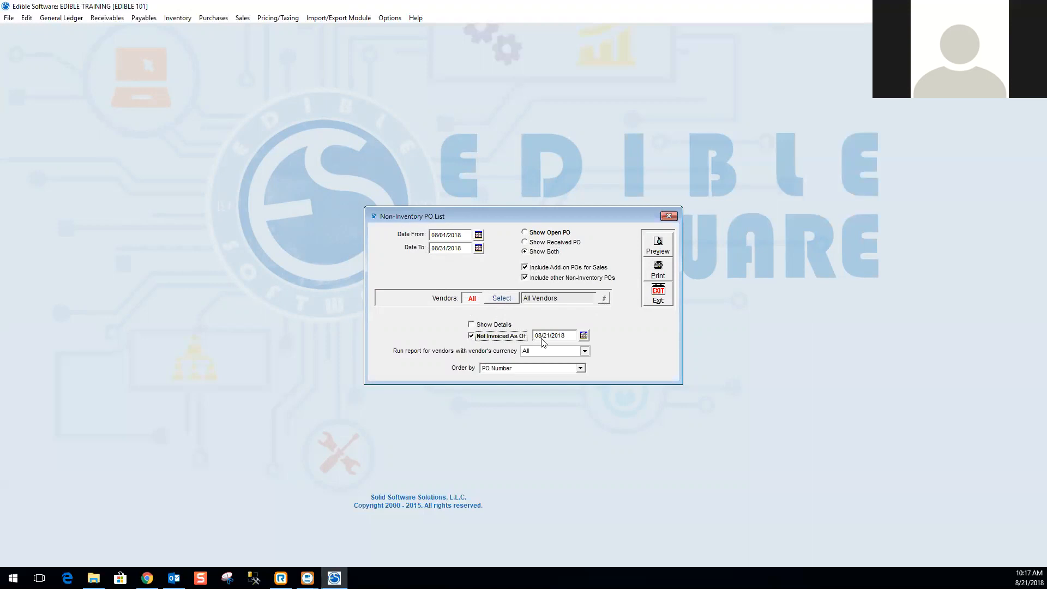
{"action": "left_click", "coordinate": [472, 336]}
{"action": "left_click", "coordinate": [585, 352]}
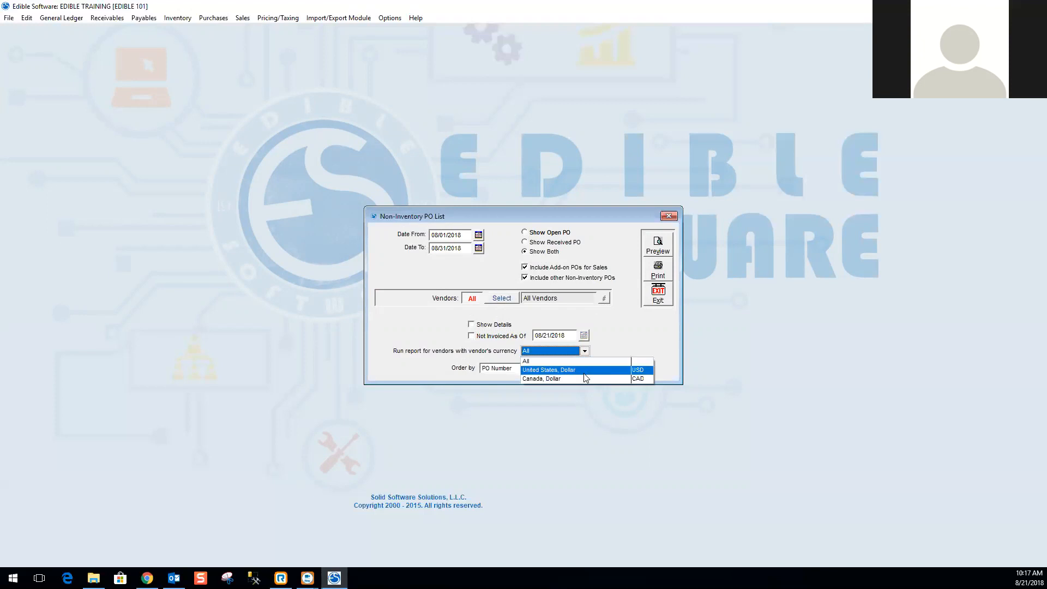
{"action": "left_click", "coordinate": [587, 362]}
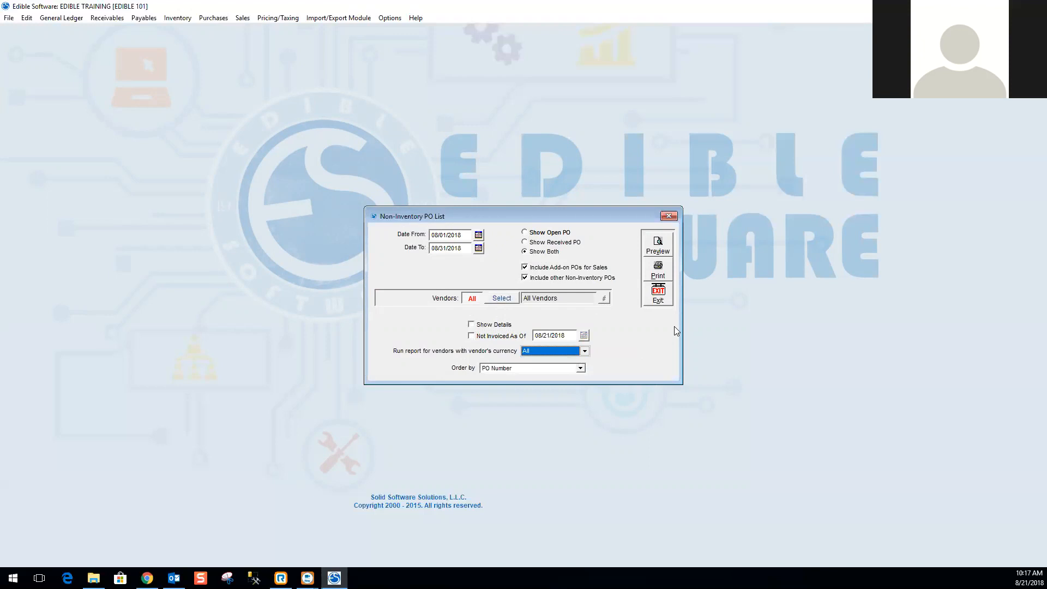
{"action": "left_click", "coordinate": [581, 368]}
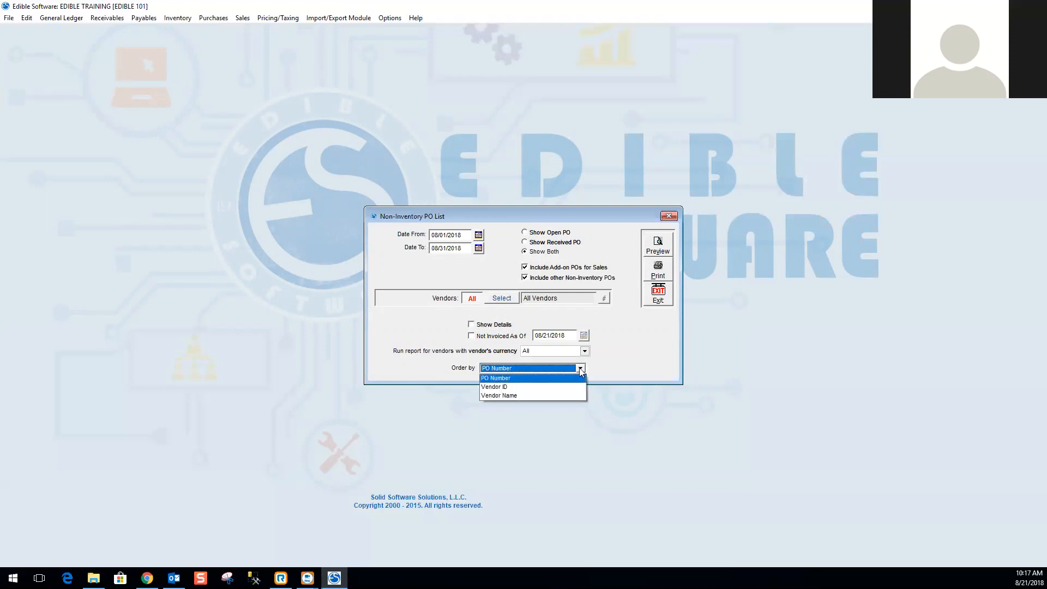
{"action": "left_click", "coordinate": [581, 368]}
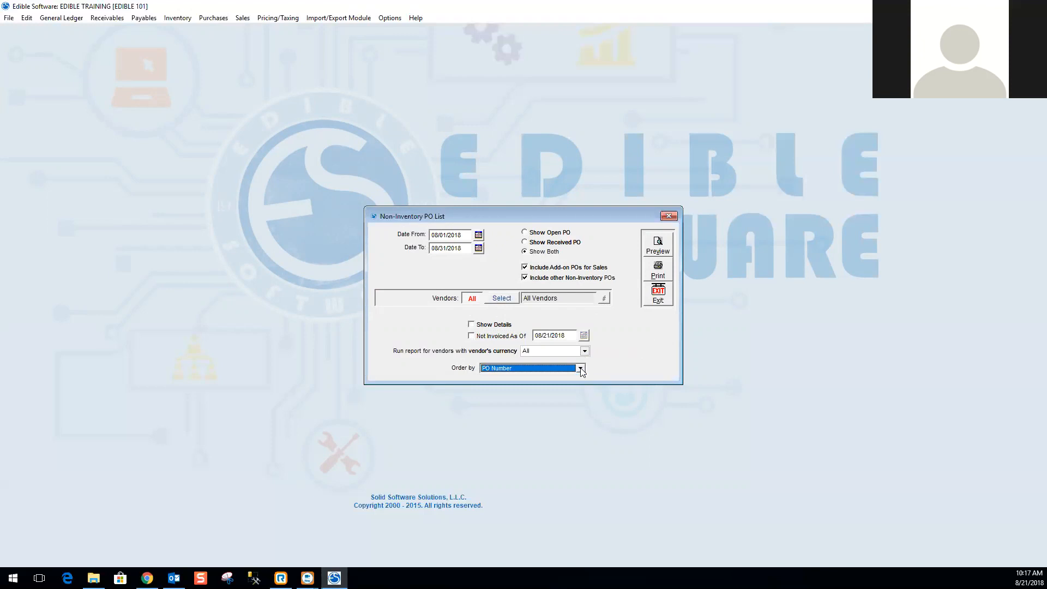
Preview the Non-Inventory PO List in a maximized window, then close the preview and the report dialog.
{"action": "left_click", "coordinate": [660, 239]}
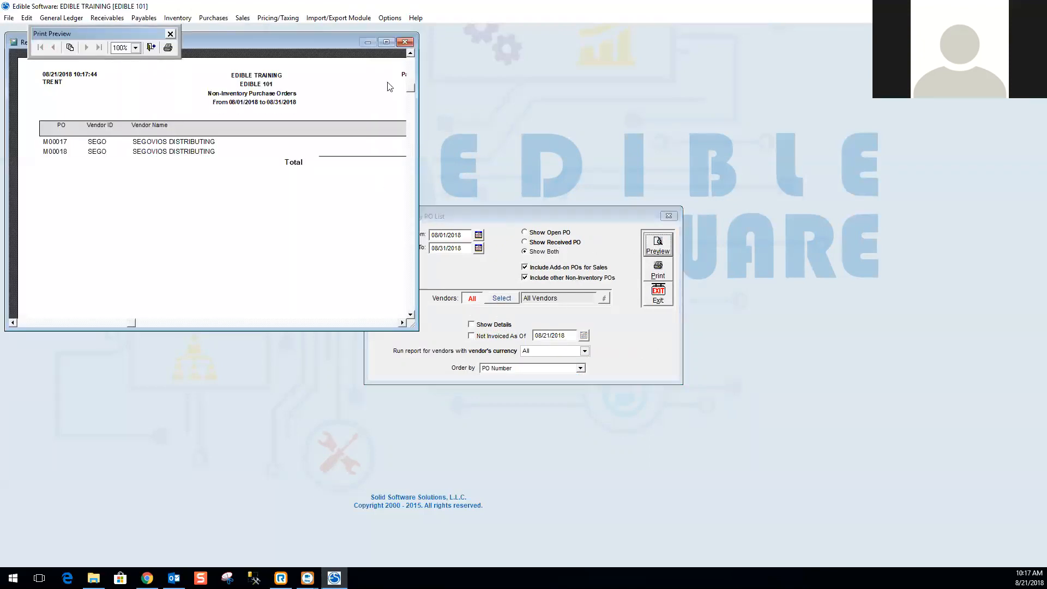
{"action": "left_click", "coordinate": [386, 43]}
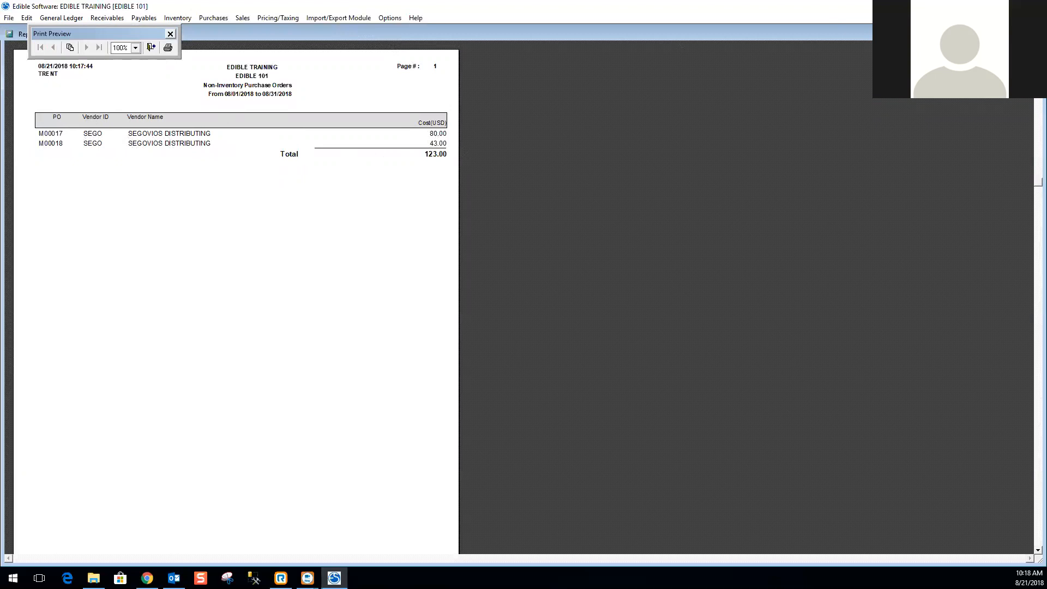
{"action": "left_click", "coordinate": [1033, 33]}
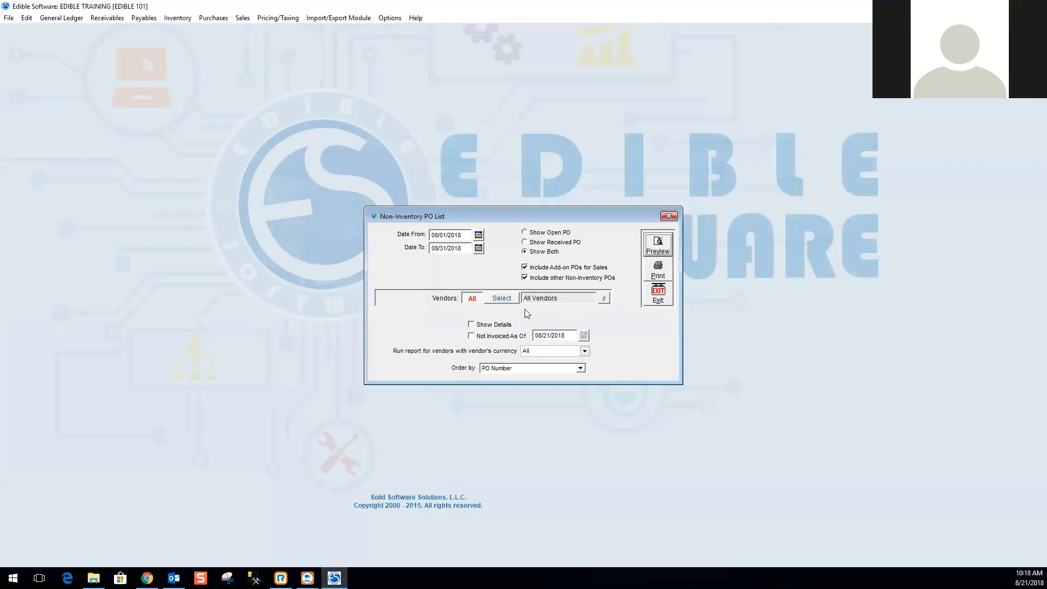
{"action": "left_click", "coordinate": [668, 301]}
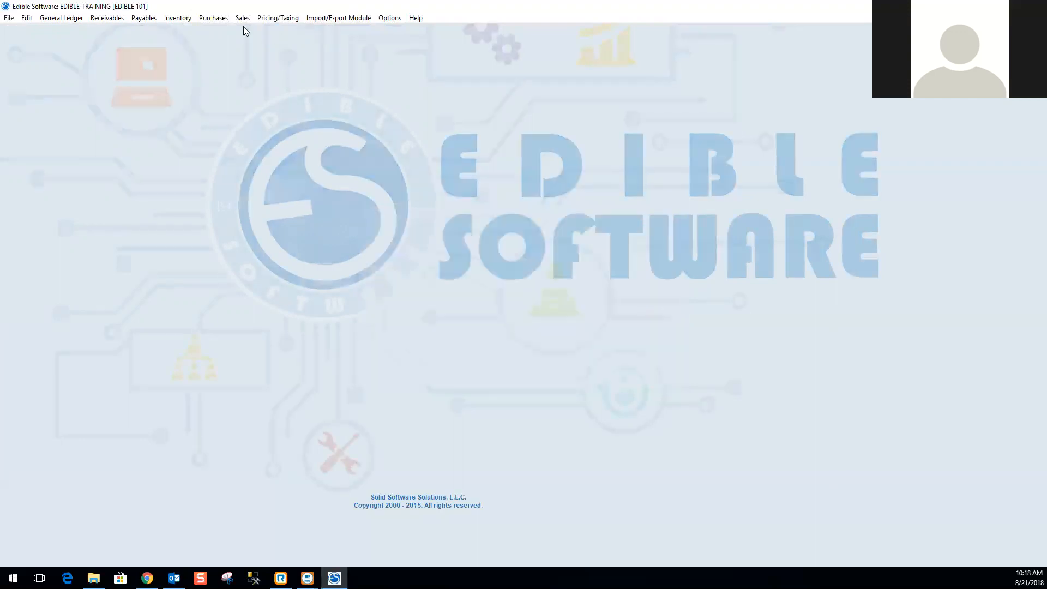
Open the Open PO Report from the purchasing reports.
{"action": "left_click", "coordinate": [213, 18]}
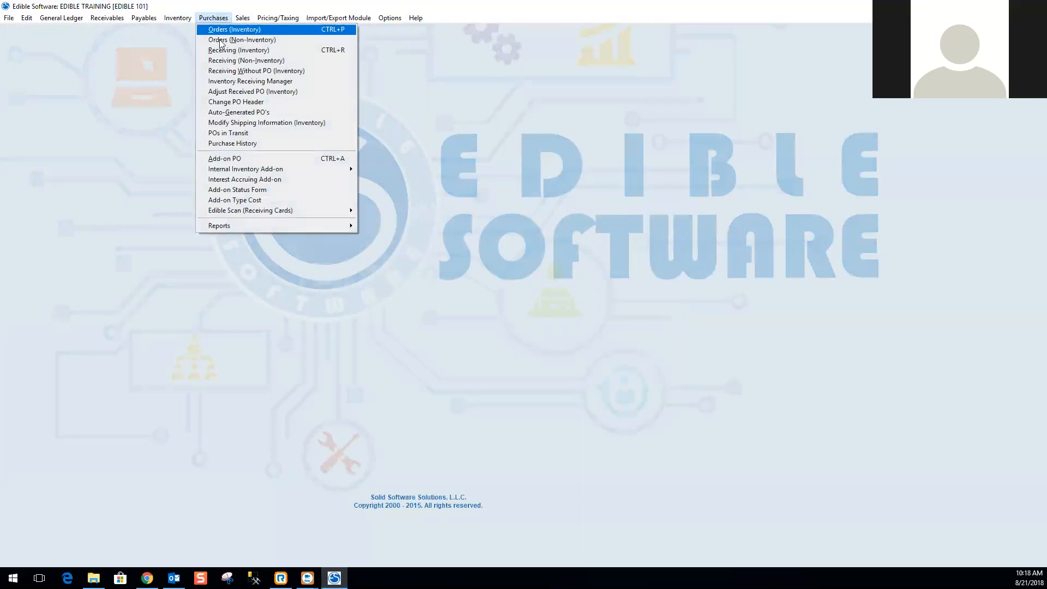
{"action": "left_click", "coordinate": [244, 226]}
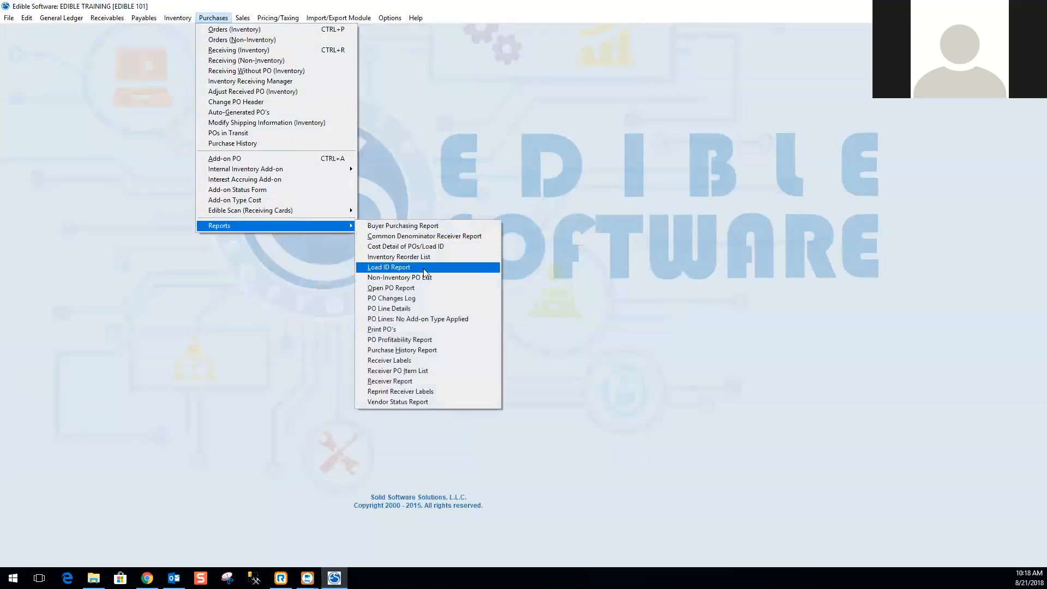
{"action": "left_click", "coordinate": [419, 287]}
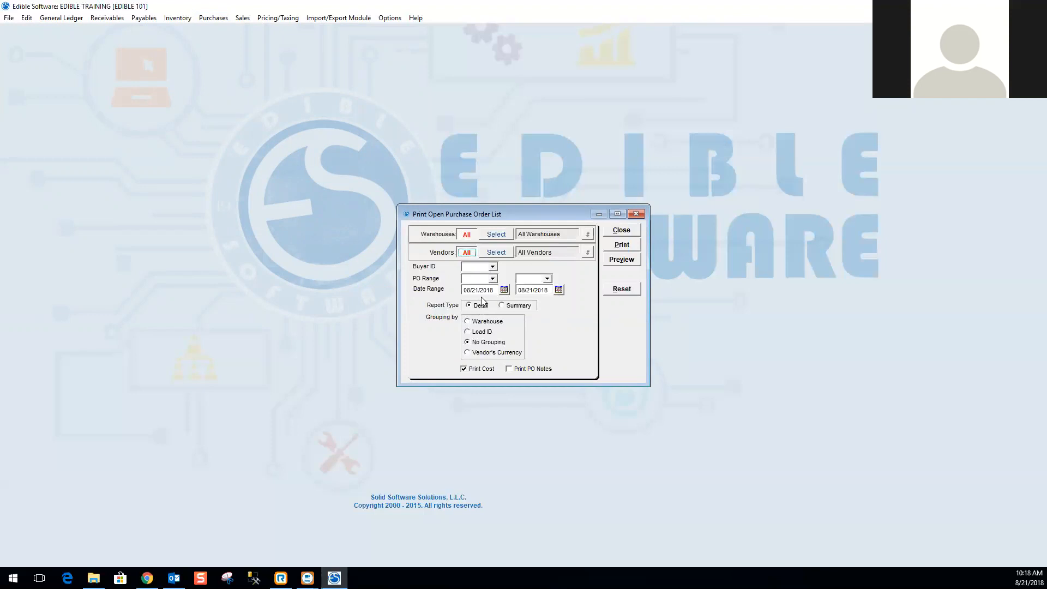
Set the Open PO Report start date to 08/01/2018.
{"action": "left_click", "coordinate": [496, 290]}
{"action": "type", "text": "08/01/2018"}
{"action": "key", "text": "Tab"}
Examine the Buyer ID and PO Range dropdown lists.
{"action": "left_click", "coordinate": [493, 267]}
{"action": "left_click", "coordinate": [493, 269]}
{"action": "left_click", "coordinate": [493, 279]}
{"action": "left_click", "coordinate": [484, 290]}
{"action": "left_click", "coordinate": [492, 279]}
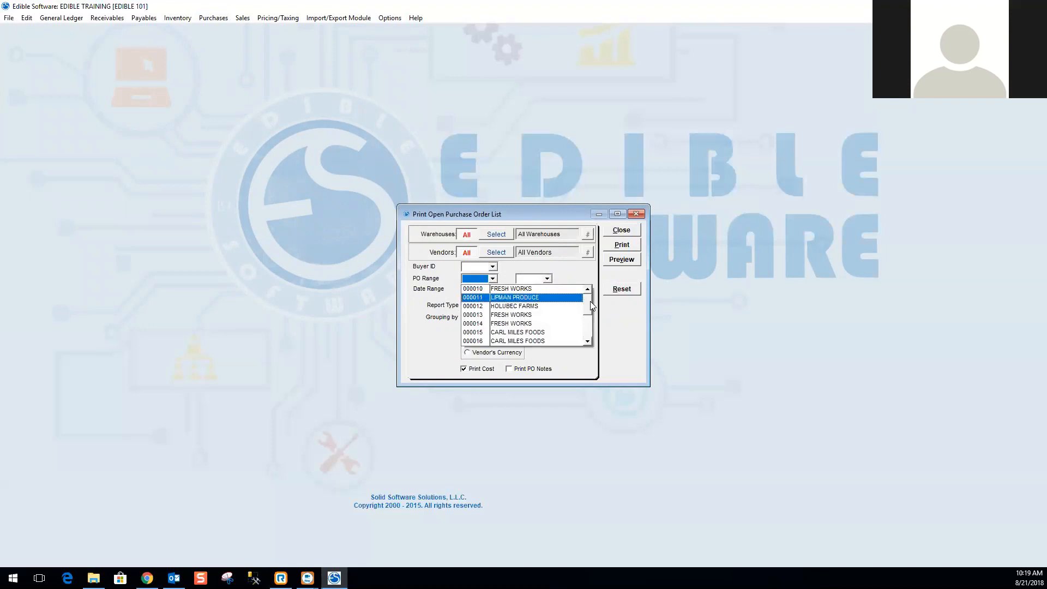
{"action": "left_click_drag", "start_coordinate": [585, 327], "coordinate": [527, 273]}
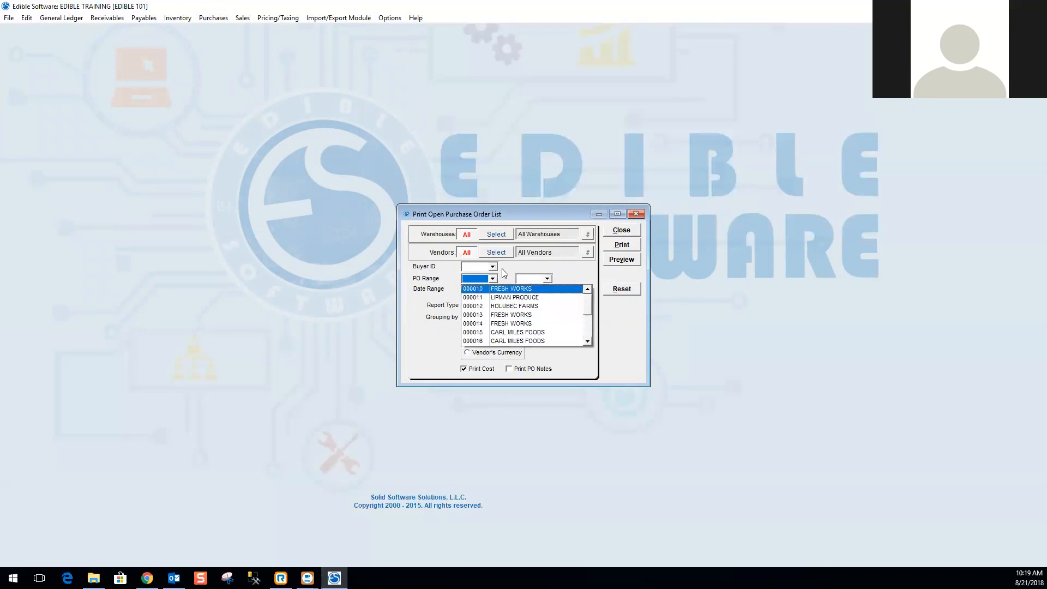
{"action": "left_click", "coordinate": [502, 270]}
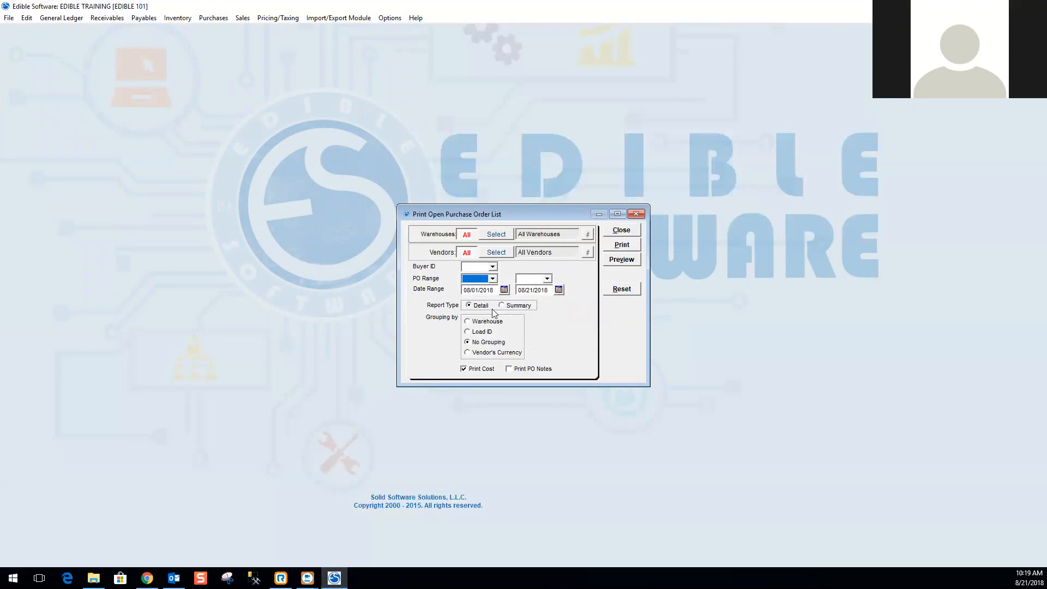
Choose the Summary report type and preview the Open PO Report, widening the preview window.
{"action": "left_click", "coordinate": [513, 307]}
{"action": "left_click", "coordinate": [622, 260]}
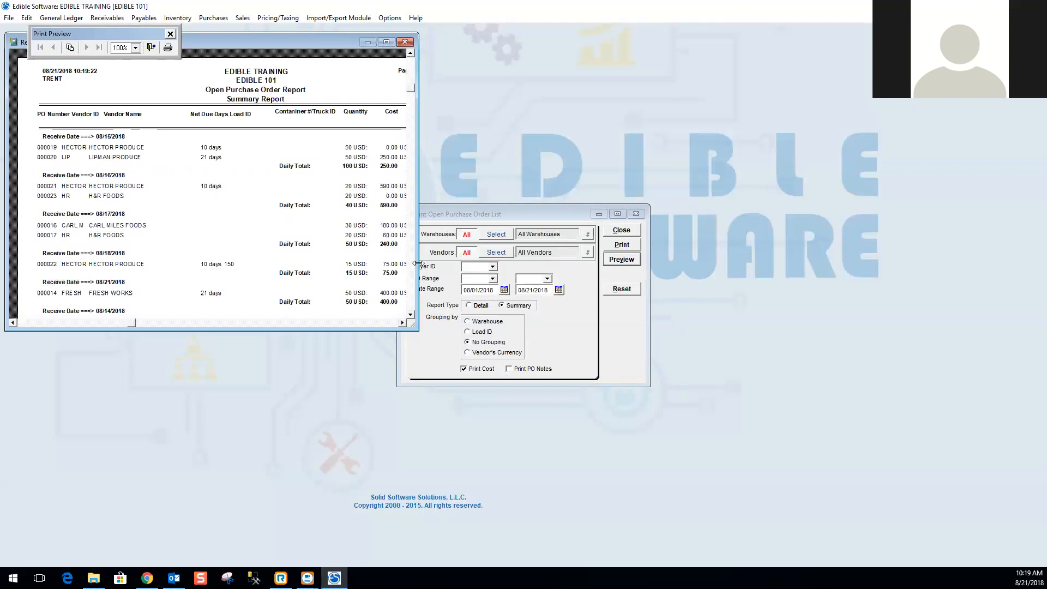
{"action": "left_click_drag", "start_coordinate": [418, 263], "coordinate": [497, 263]}
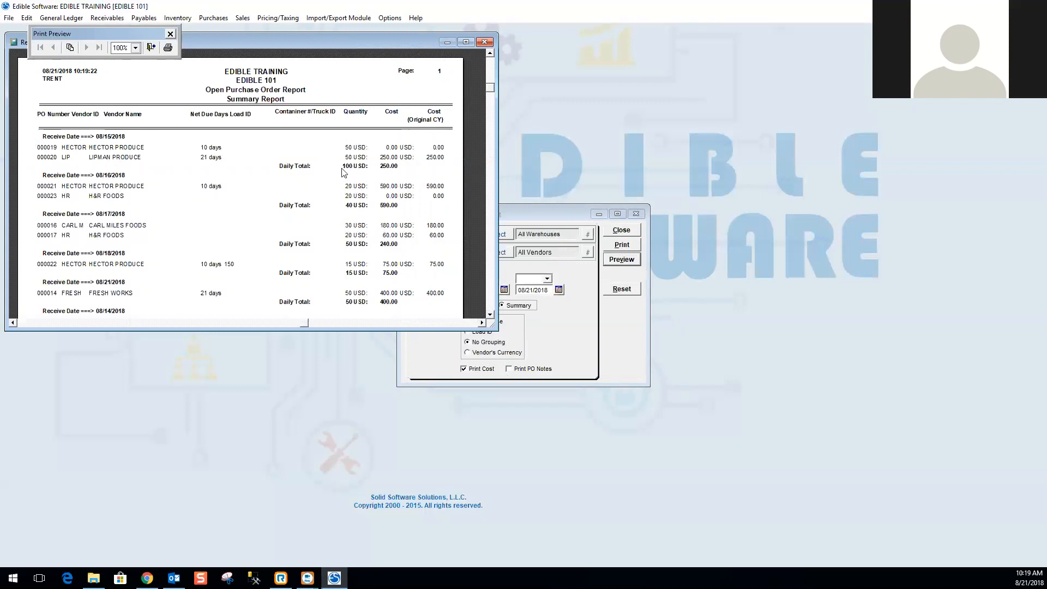
Switch to the Detail report type and preview it in a widened window, then close the preview and the dialog.
{"action": "left_click", "coordinate": [488, 43]}
{"action": "left_click", "coordinate": [482, 307]}
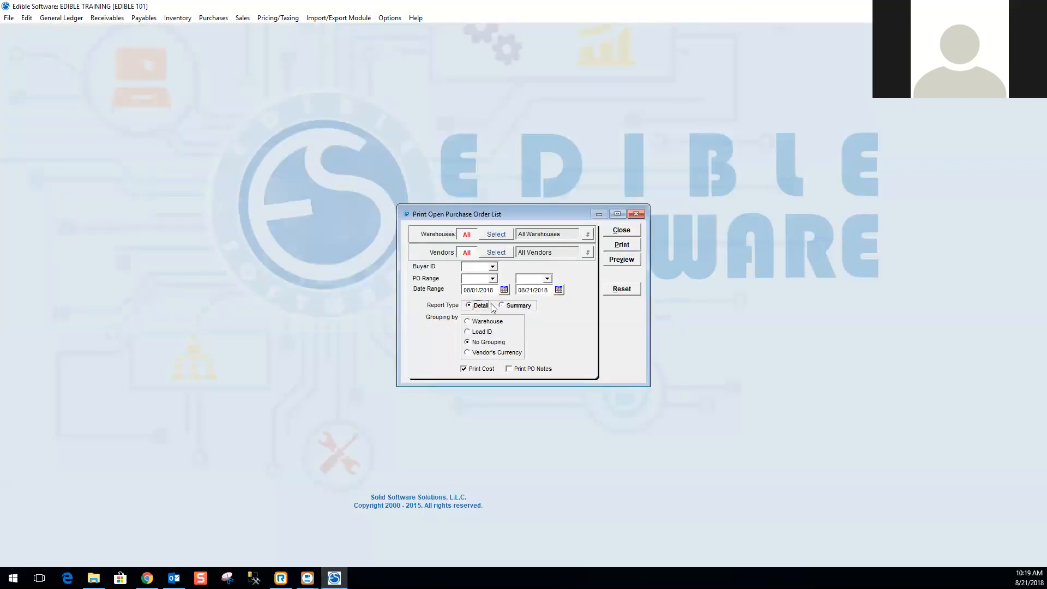
{"action": "left_click", "coordinate": [617, 263]}
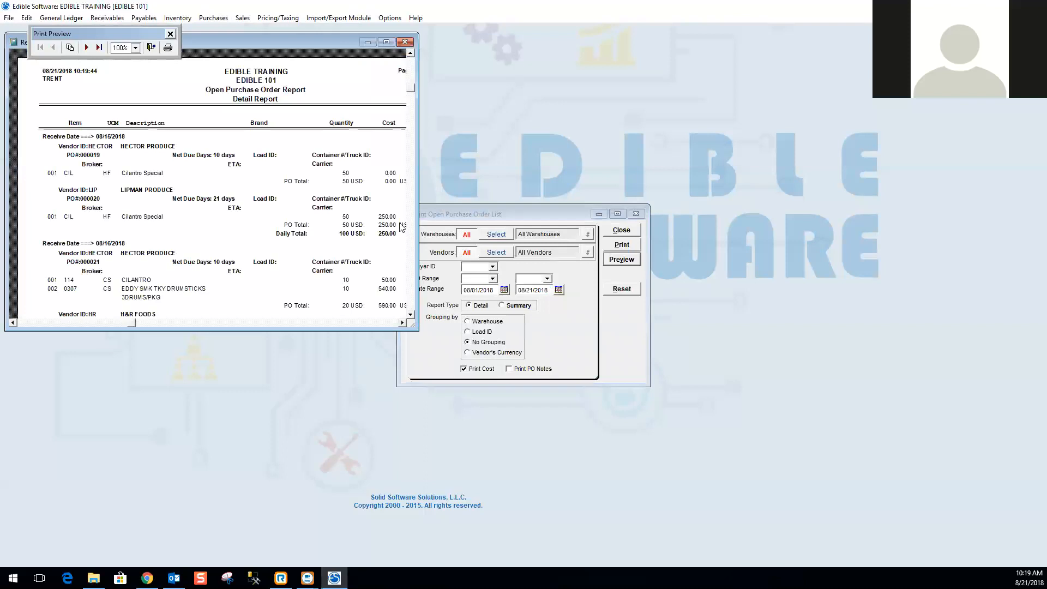
{"action": "left_click_drag", "start_coordinate": [418, 200], "coordinate": [728, 201]}
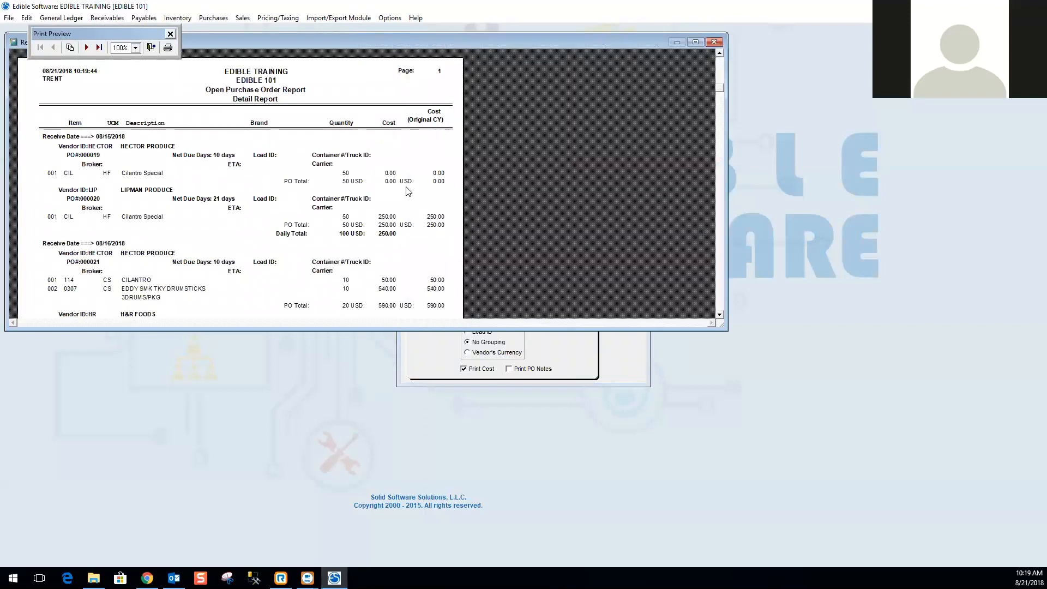
{"action": "left_click", "coordinate": [715, 43]}
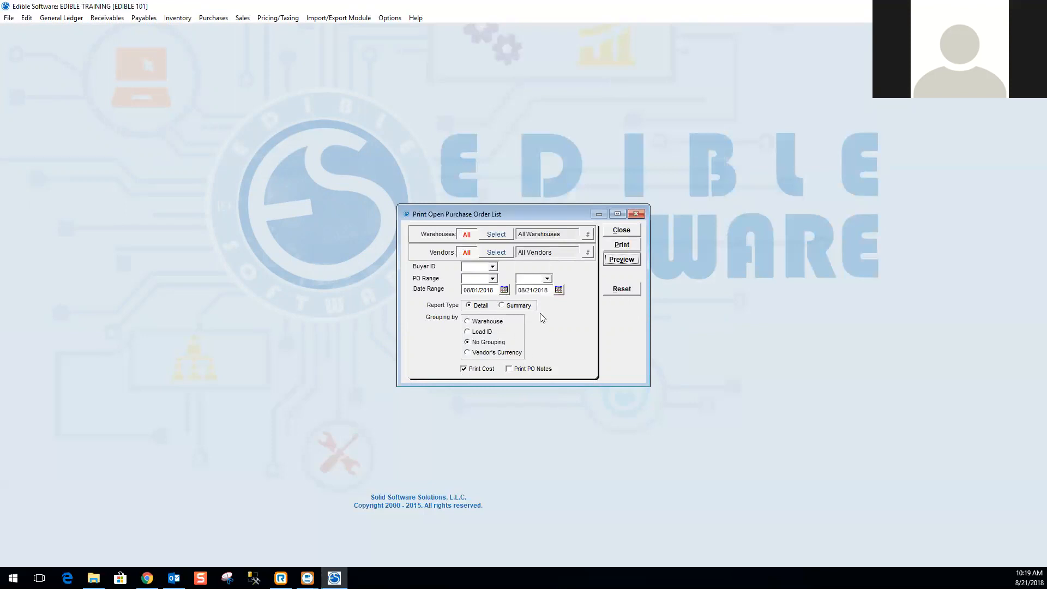
{"action": "left_click", "coordinate": [621, 230]}
Open the PO Changes Log report from the purchasing reports.
{"action": "left_click", "coordinate": [219, 20]}
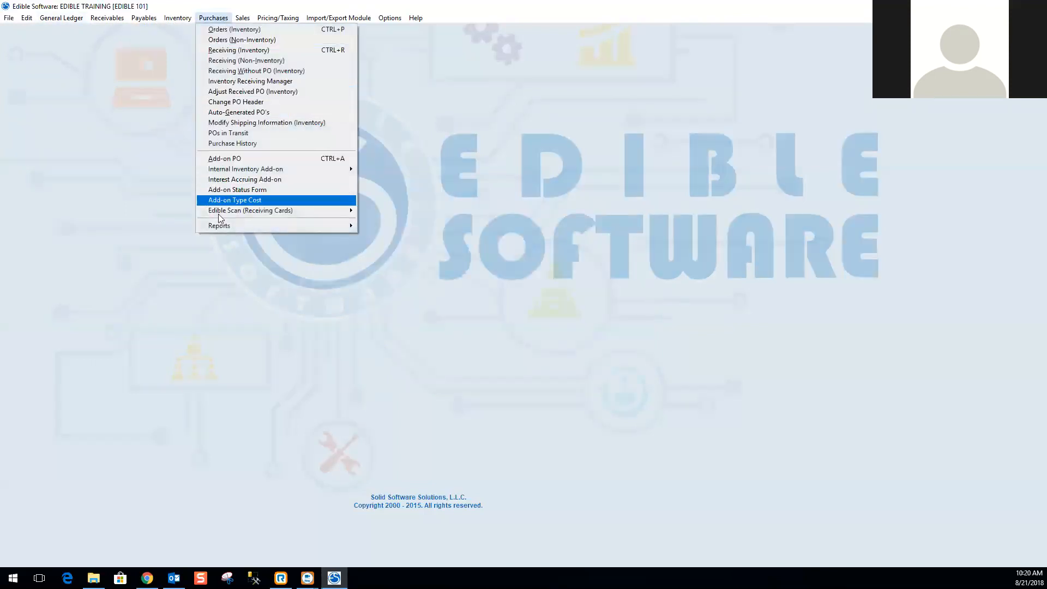
{"action": "mouse_move", "coordinate": [218, 224]}
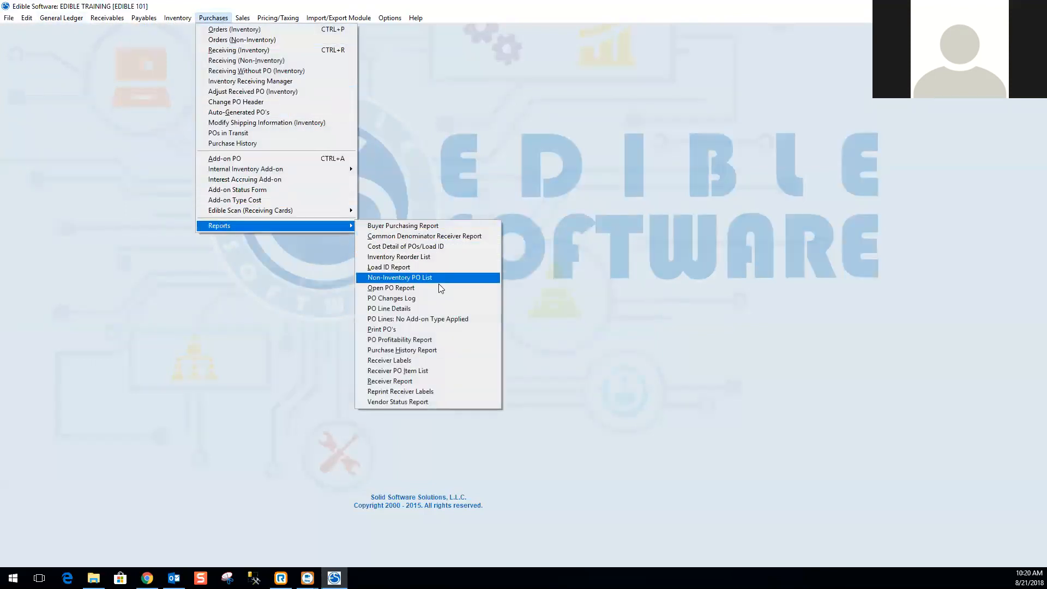
{"action": "left_click", "coordinate": [419, 299]}
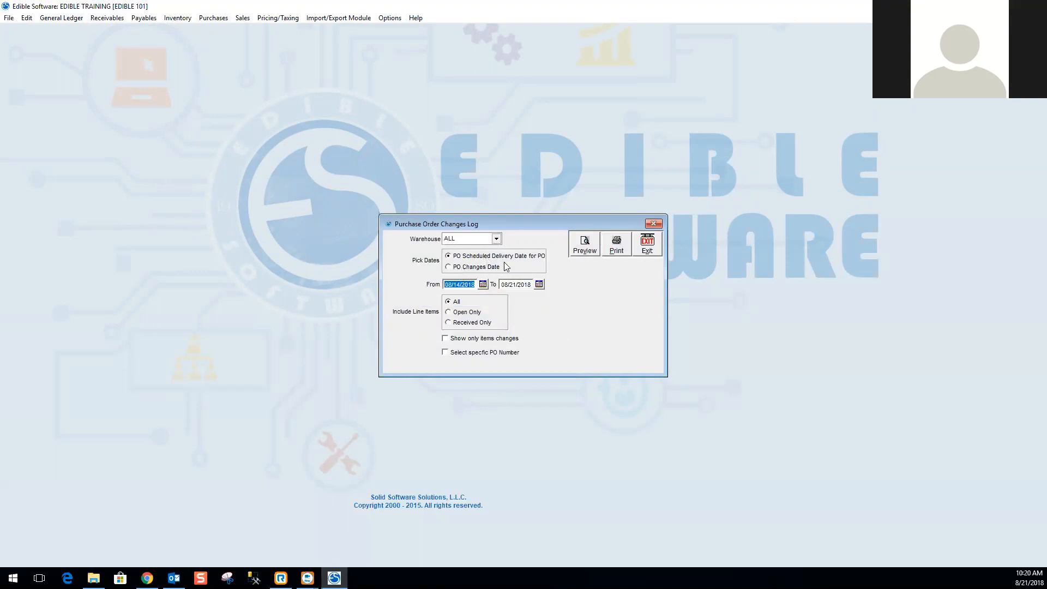
{"action": "left_click", "coordinate": [449, 267]}
{"action": "left_click", "coordinate": [448, 256]}
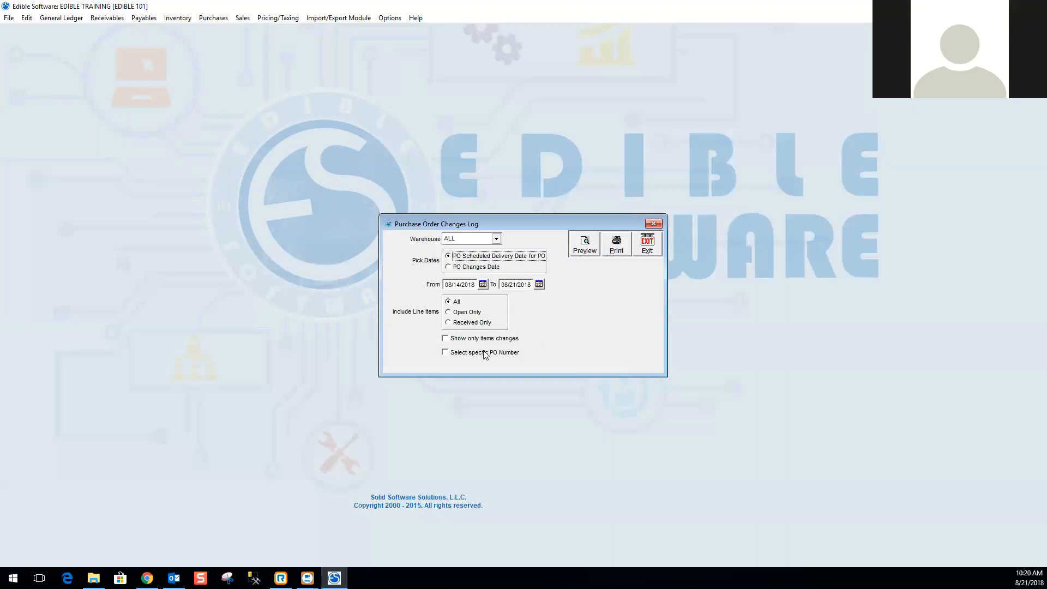
{"action": "left_click", "coordinate": [446, 353]}
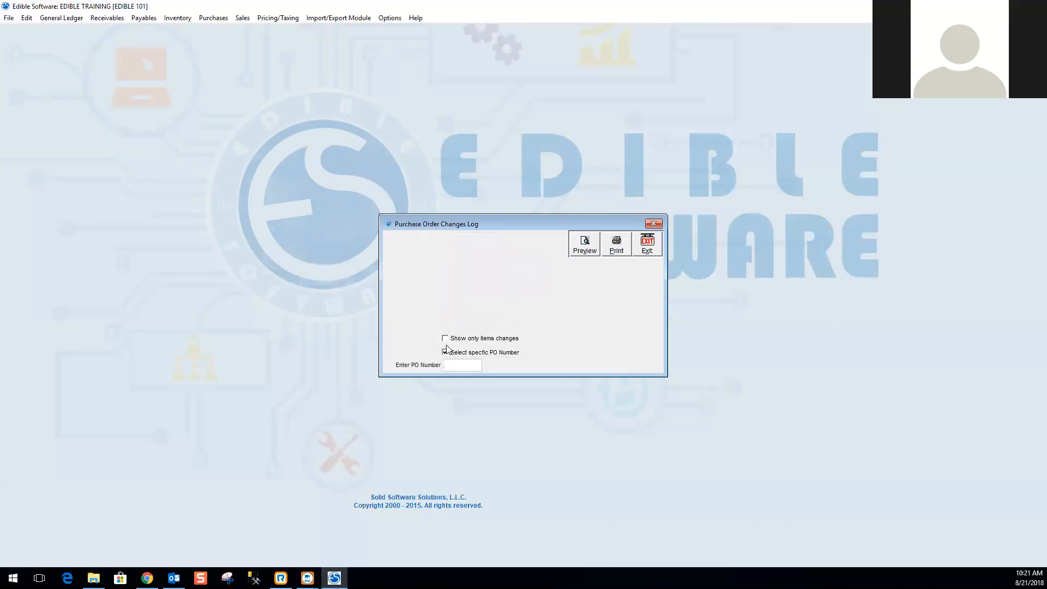
{"action": "left_click", "coordinate": [446, 352]}
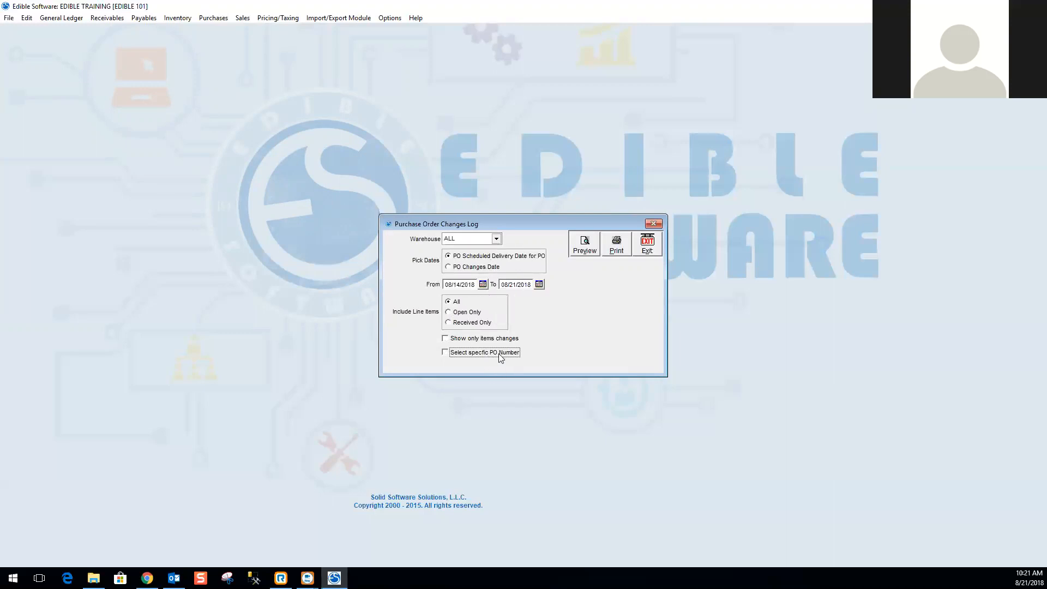
{"action": "left_click", "coordinate": [446, 352]}
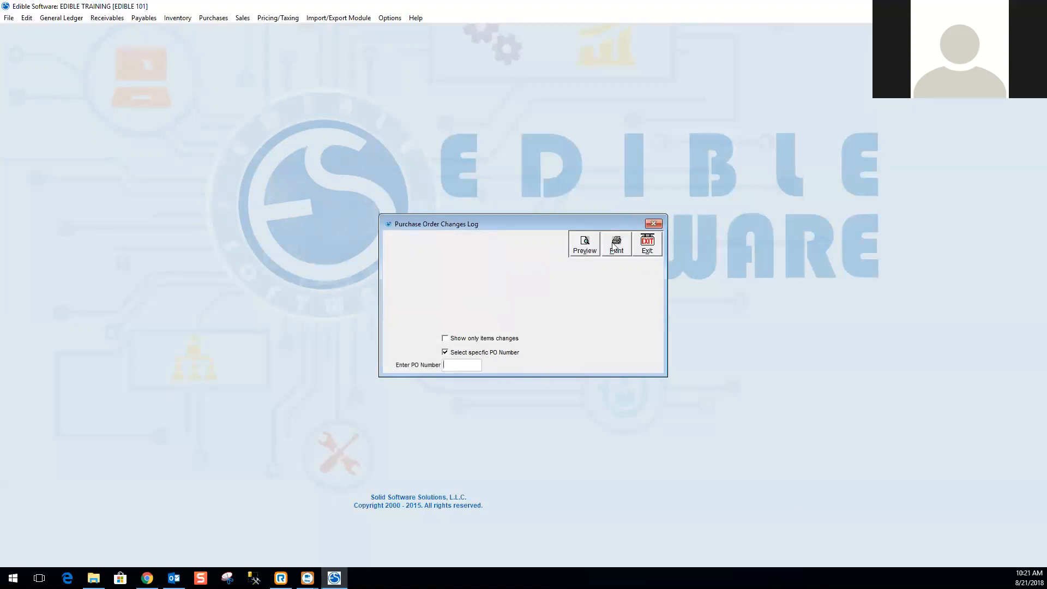
{"action": "left_click", "coordinate": [445, 352]}
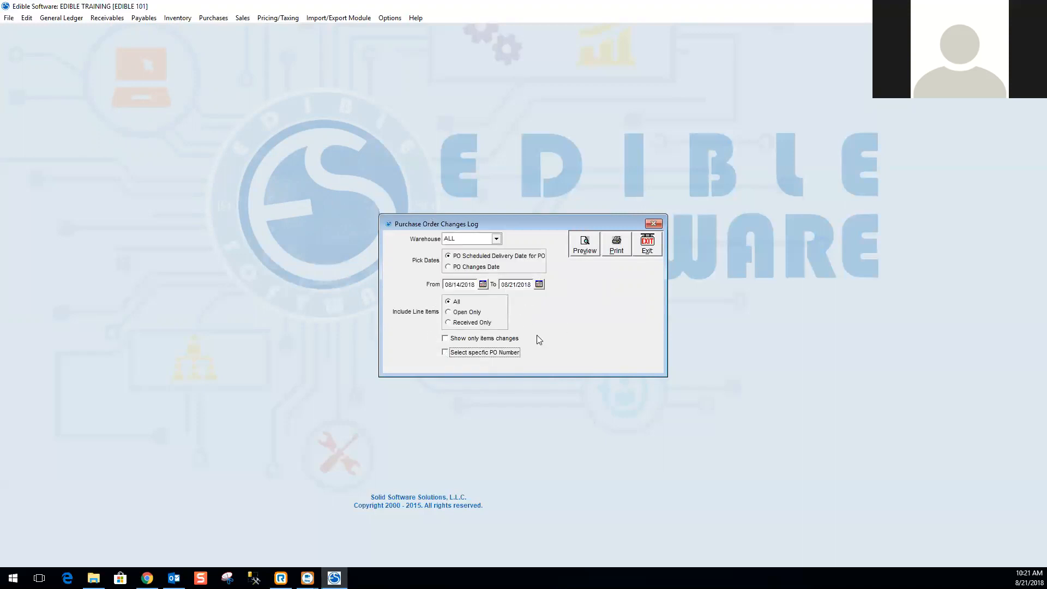
Preview the Purchase Order Changes Log and maximize the preview window.
{"action": "left_click", "coordinate": [585, 252]}
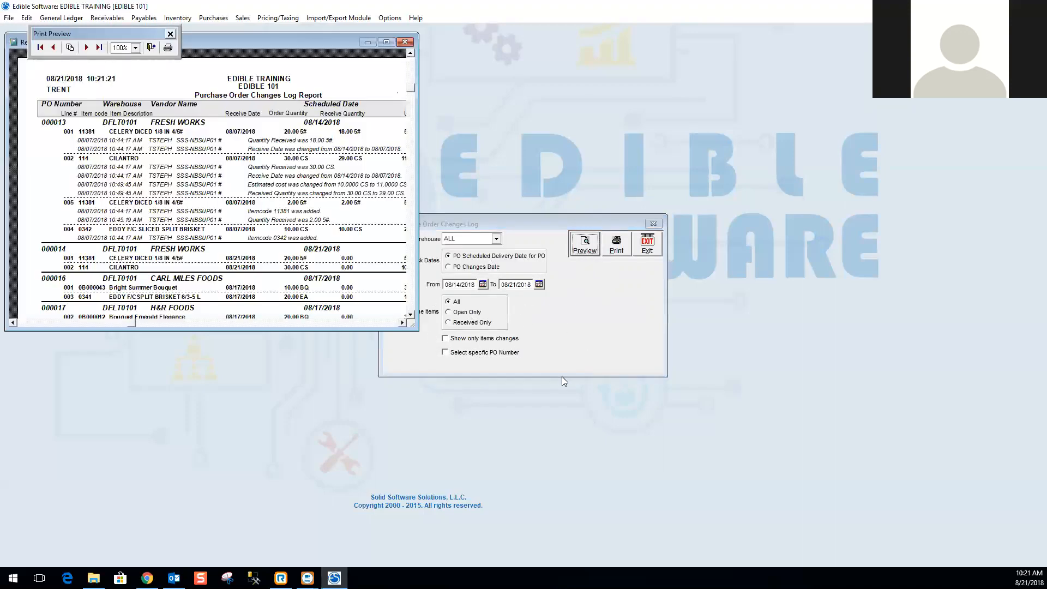
{"action": "left_click", "coordinate": [386, 42]}
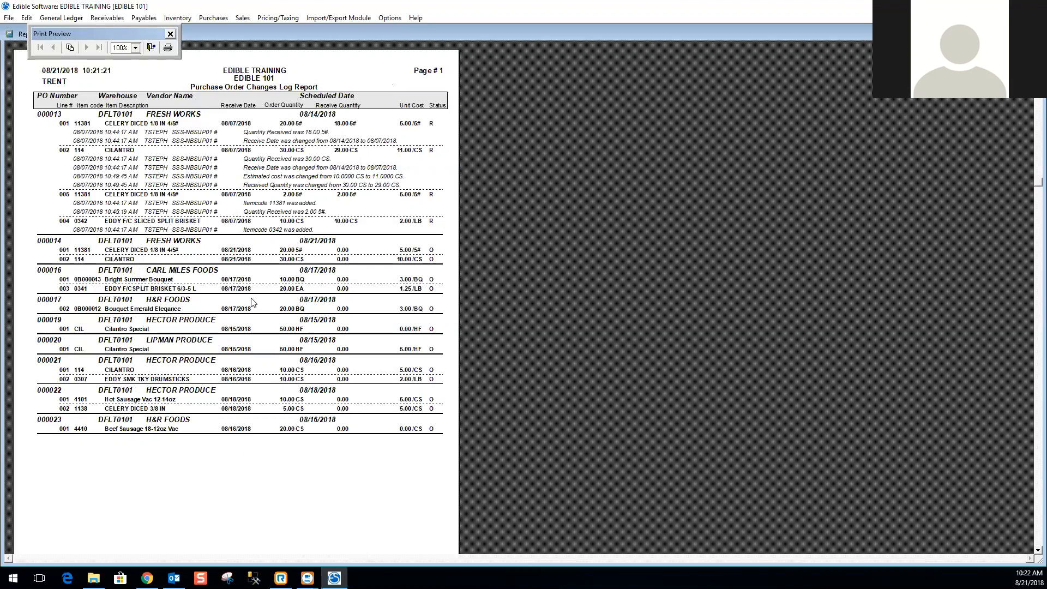
Close the PO Changes Log preview and dialog, and open the PO Line Details report from the purchasing reports.
{"action": "left_click", "coordinate": [150, 48]}
{"action": "left_click", "coordinate": [649, 244]}
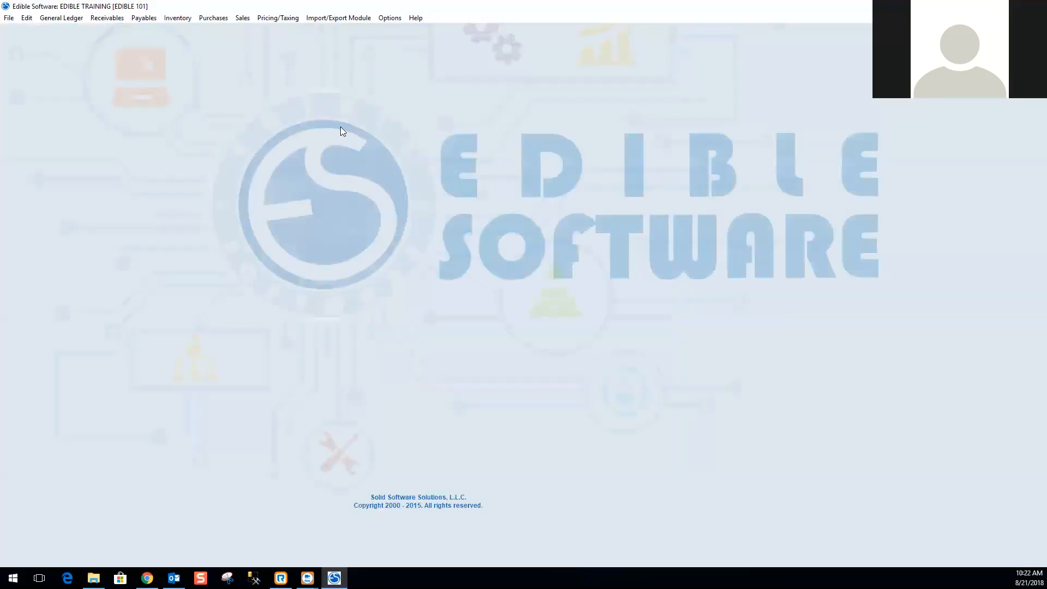
{"action": "left_click", "coordinate": [211, 18]}
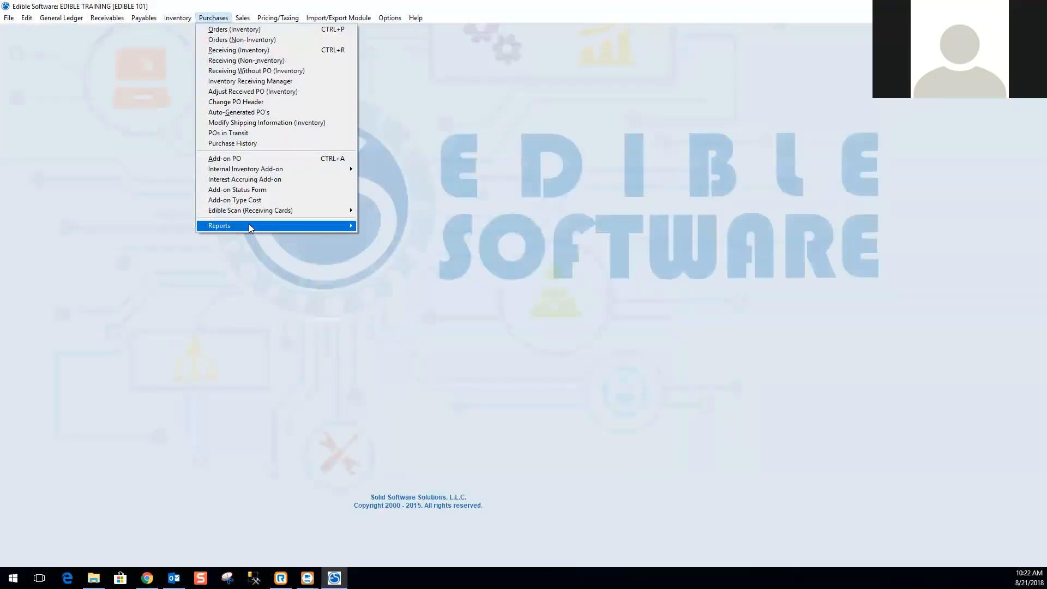
{"action": "mouse_move", "coordinate": [274, 227]}
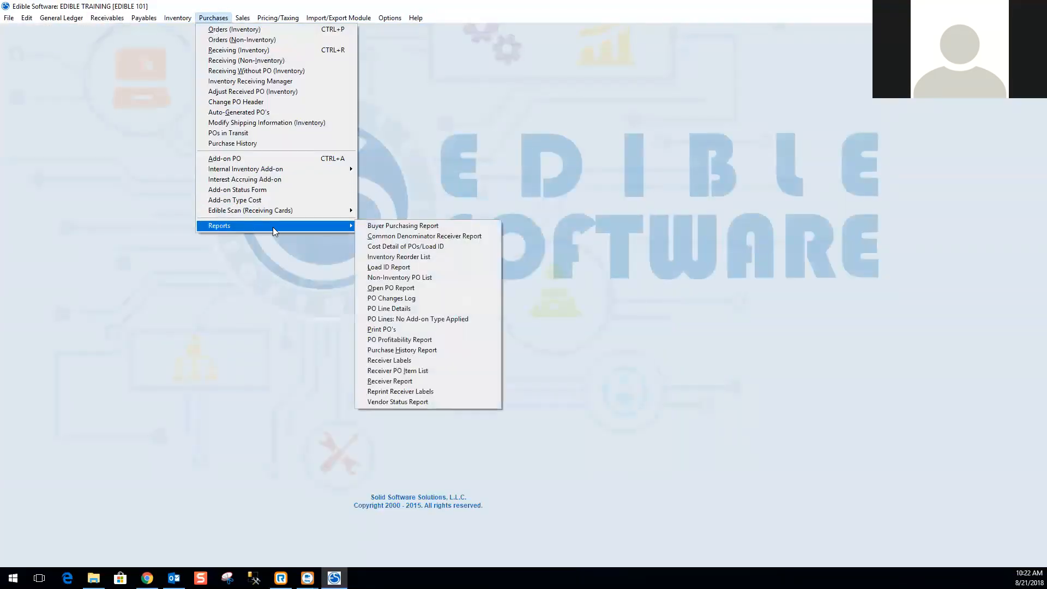
{"action": "left_click", "coordinate": [413, 309]}
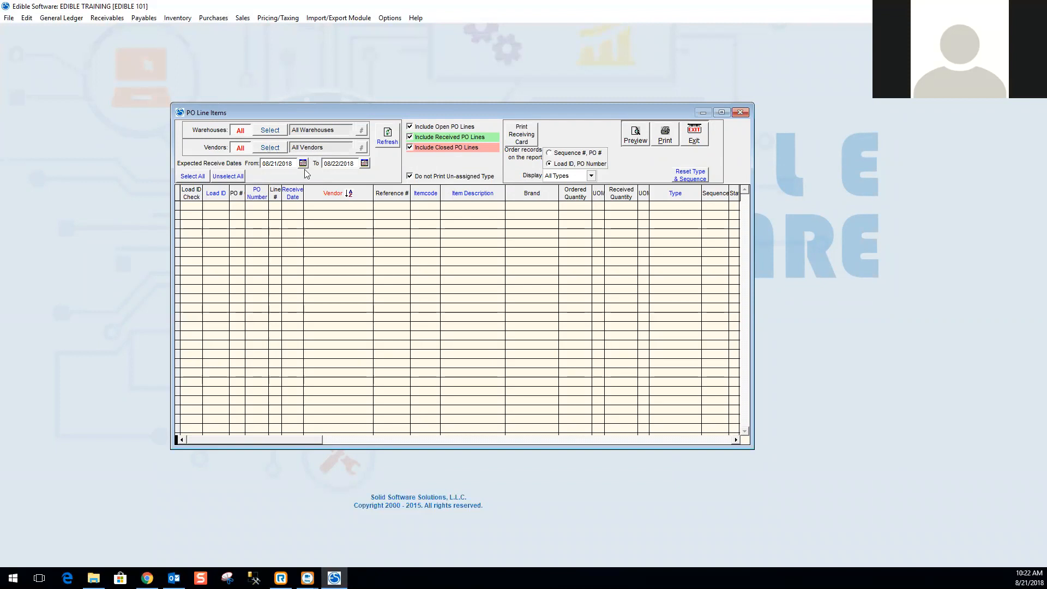
Set the expected receive start date to 08/01/2018 and refresh the PO line list.
{"action": "left_click", "coordinate": [277, 162]}
{"action": "type", "text": "08/01/2018"}
{"action": "key", "text": "Tab"}
{"action": "left_click", "coordinate": [388, 134]}
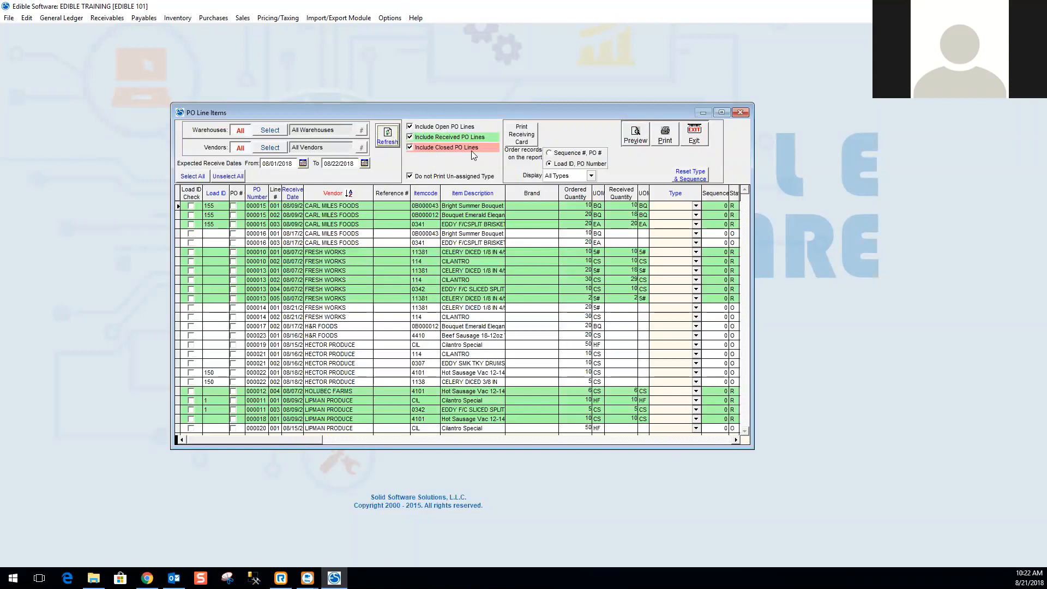
{"action": "left_click", "coordinate": [263, 225]}
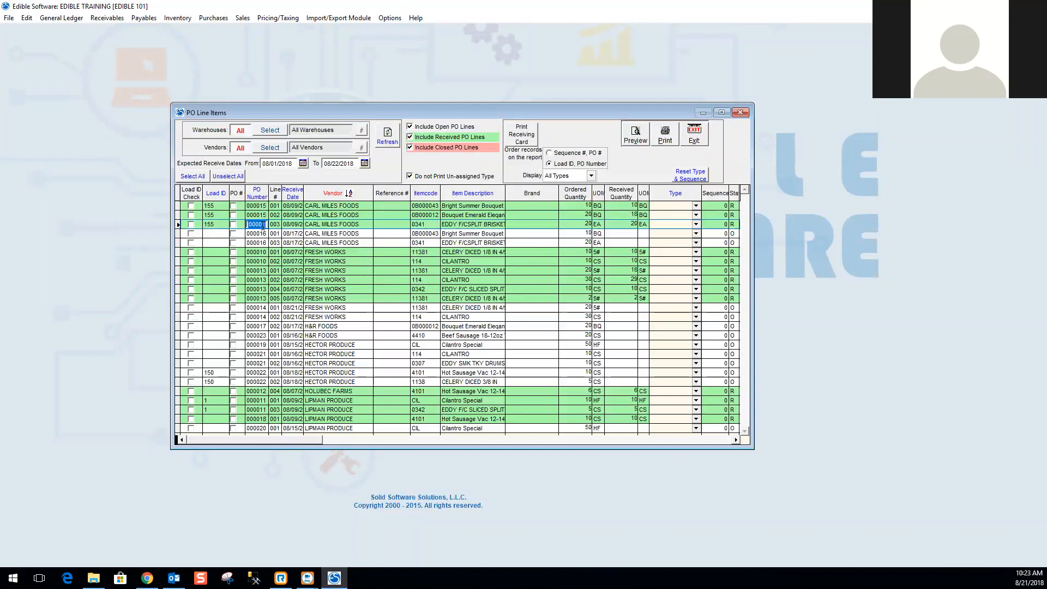
{"action": "left_click", "coordinate": [469, 233]}
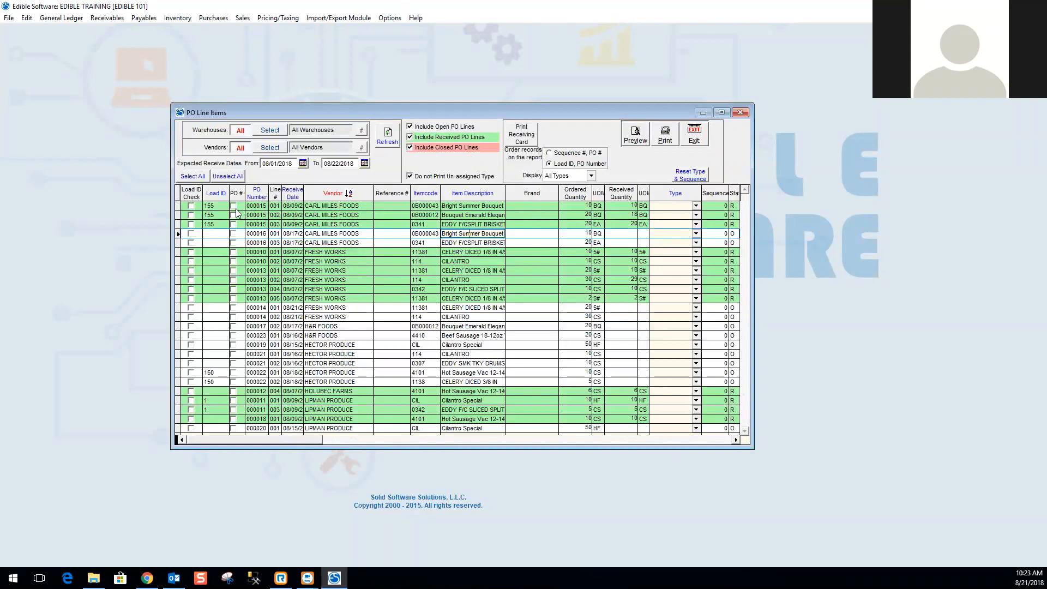
{"action": "left_click", "coordinate": [191, 206]}
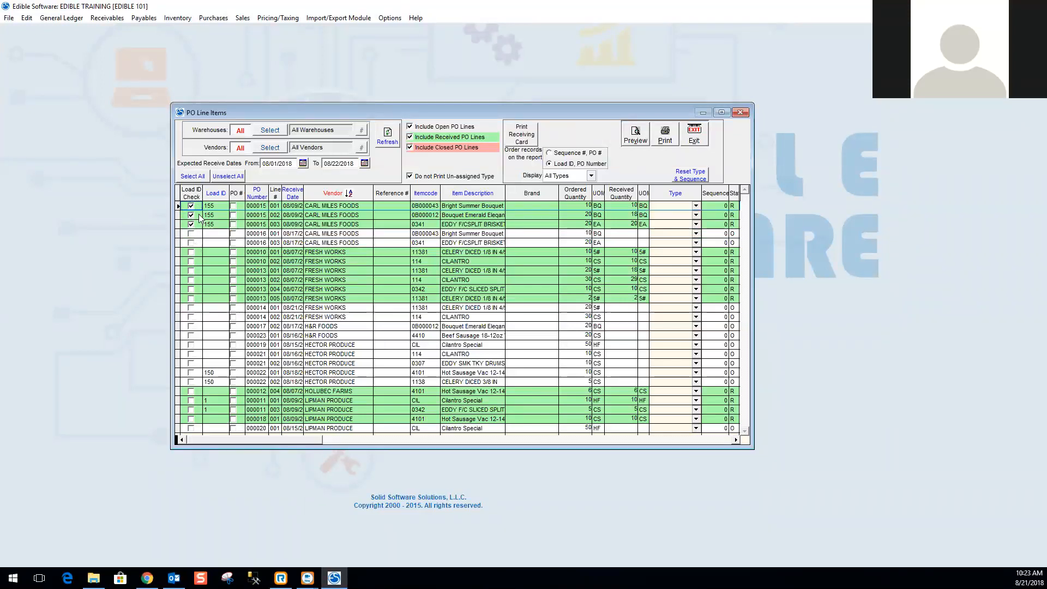
{"action": "left_click", "coordinate": [191, 206]}
Mark PO 000015 for printing and set its line type to Available.
{"action": "left_click", "coordinate": [234, 210]}
{"action": "left_click", "coordinate": [696, 206]}
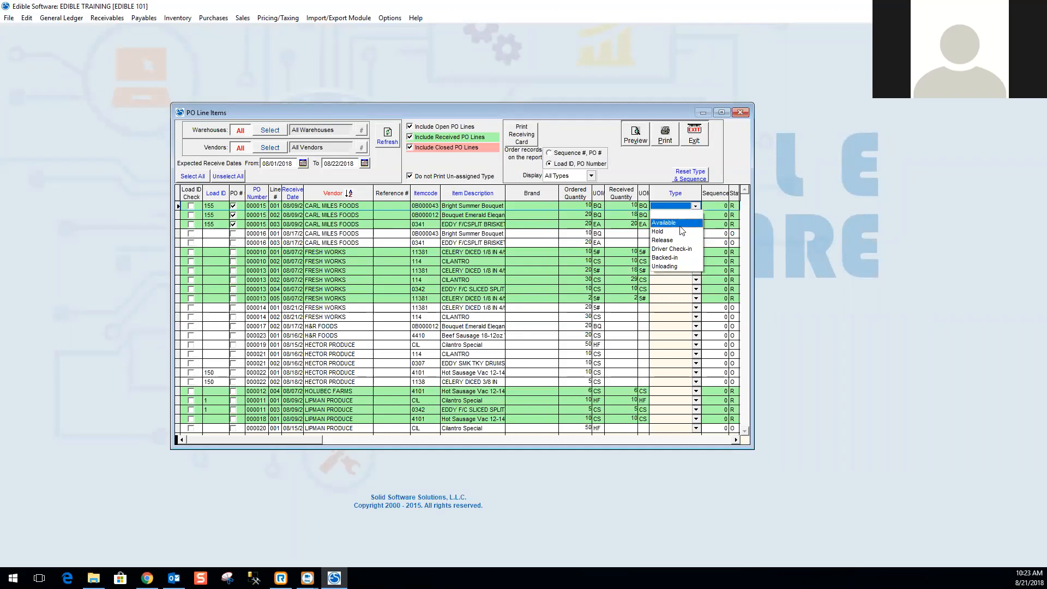
{"action": "left_click", "coordinate": [694, 216]}
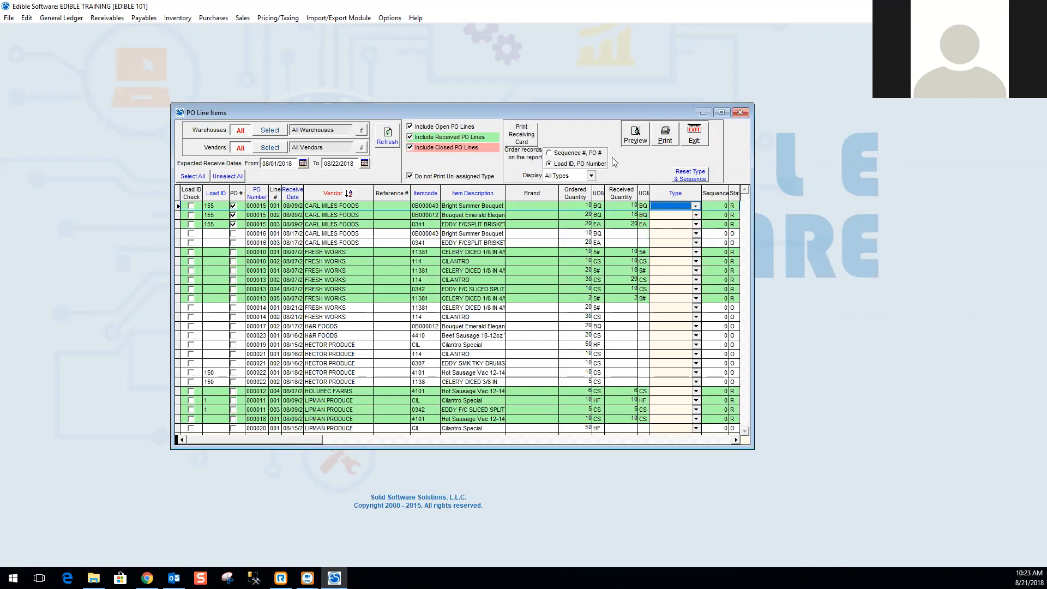
{"action": "left_click", "coordinate": [696, 207]}
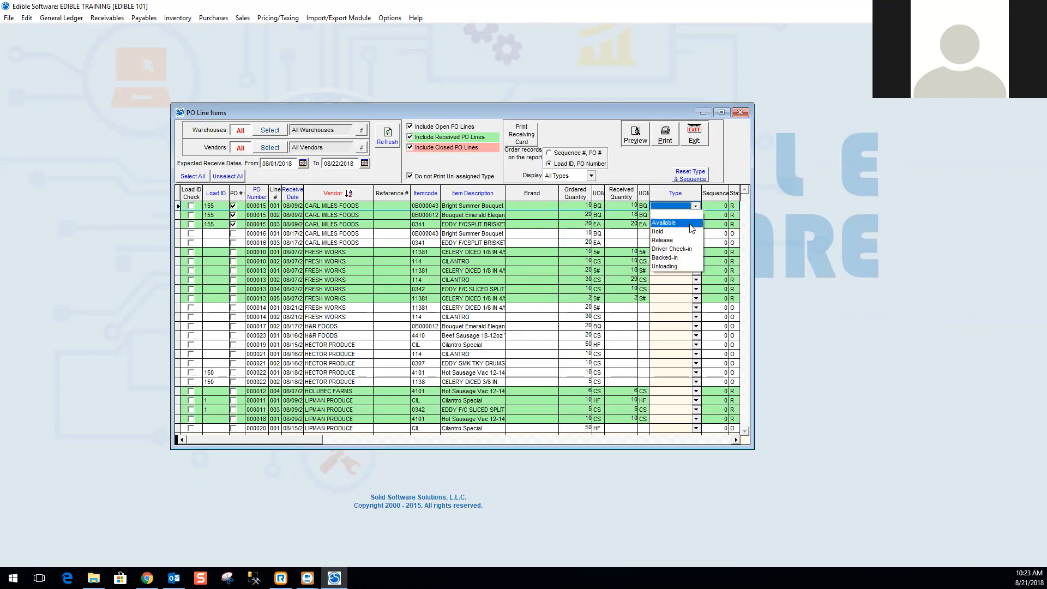
{"action": "left_click", "coordinate": [690, 223]}
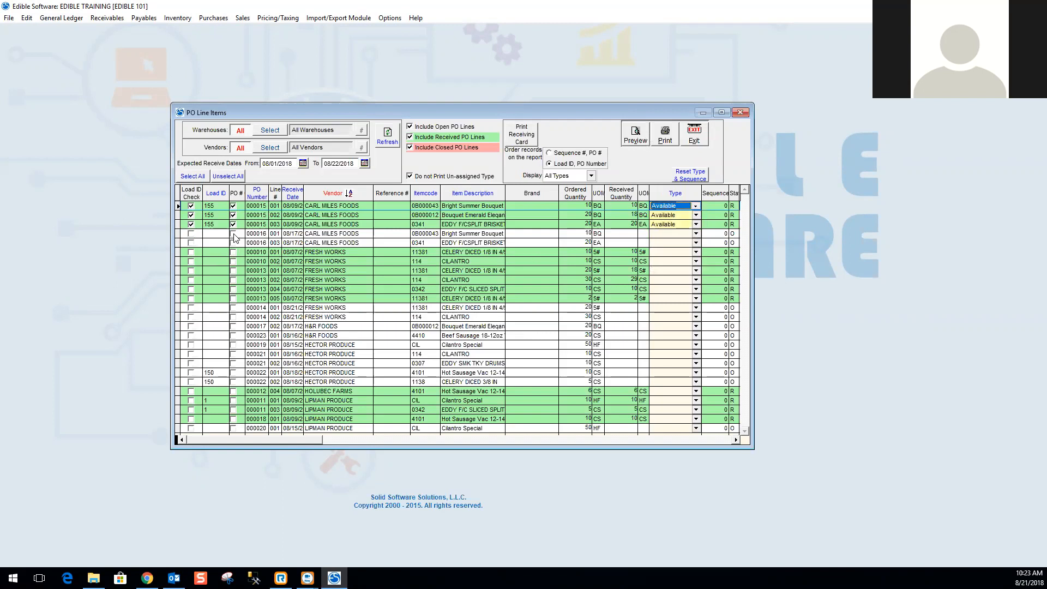
Mark PO 000016 for printing and set its line type to Hold.
{"action": "left_click", "coordinate": [234, 234]}
{"action": "left_click", "coordinate": [696, 233]}
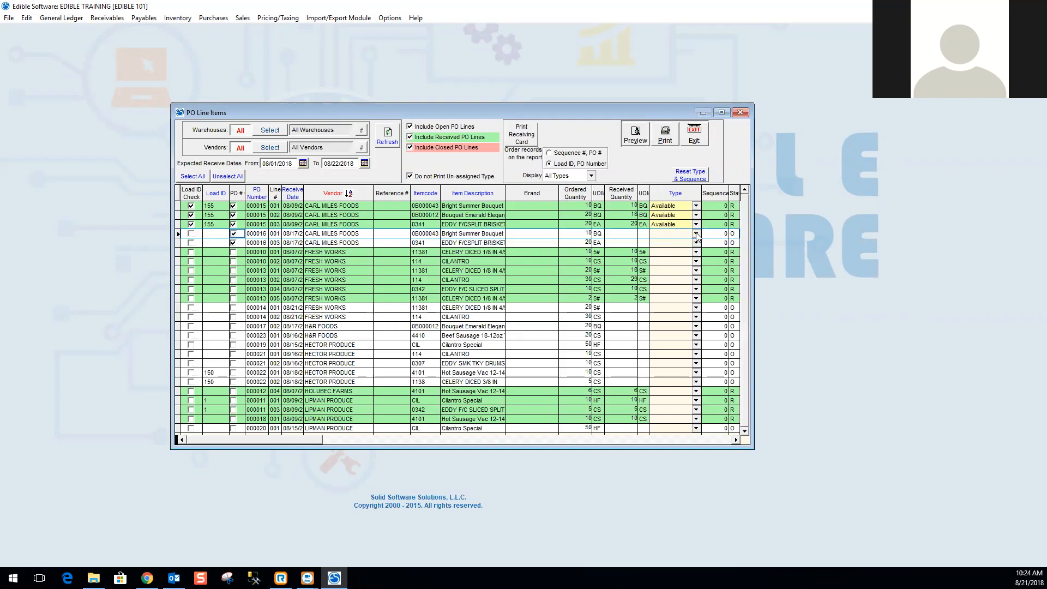
{"action": "left_click", "coordinate": [676, 263]}
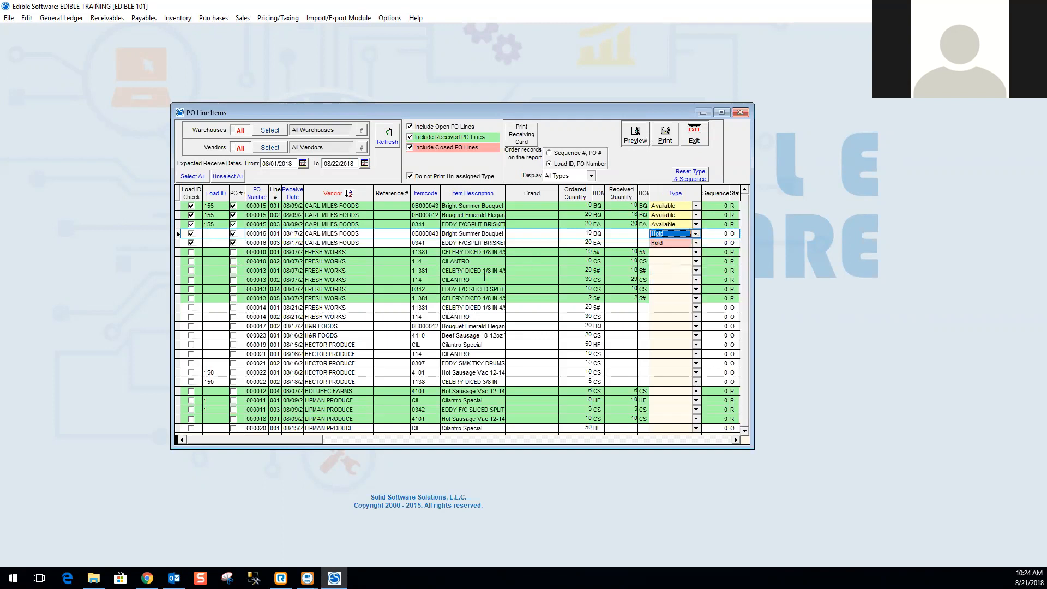
Mark PO 000014 for printing and set its line type to Available.
{"action": "left_click", "coordinate": [235, 308]}
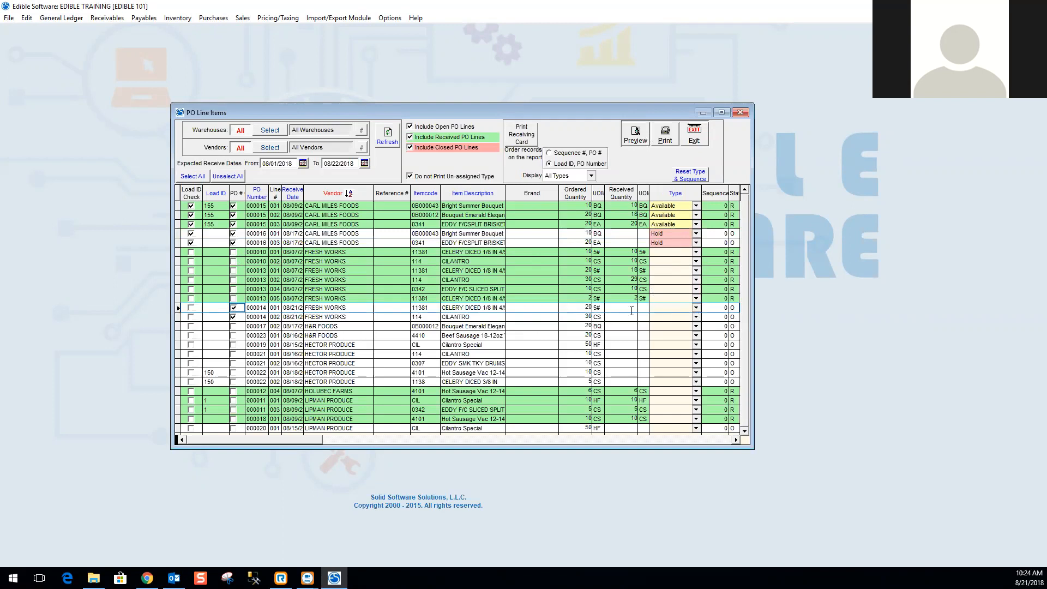
{"action": "left_click", "coordinate": [696, 307]}
{"action": "left_click", "coordinate": [681, 328]}
Preview the Open Purchase Order Report in a widened window, page to the next page, and close the preview.
{"action": "left_click", "coordinate": [635, 139]}
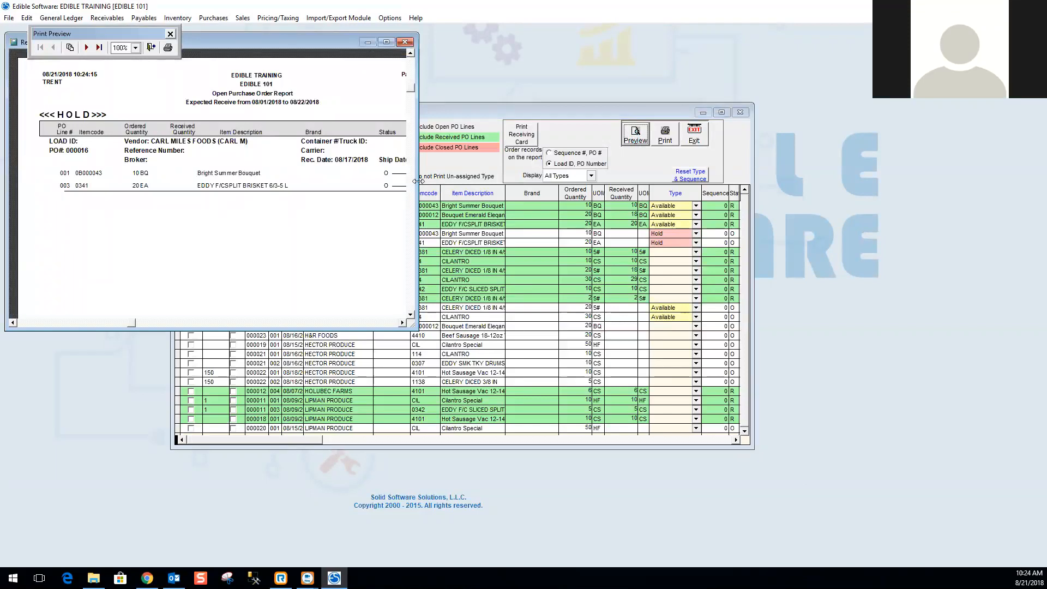
{"action": "left_click_drag", "start_coordinate": [418, 180], "coordinate": [513, 180]}
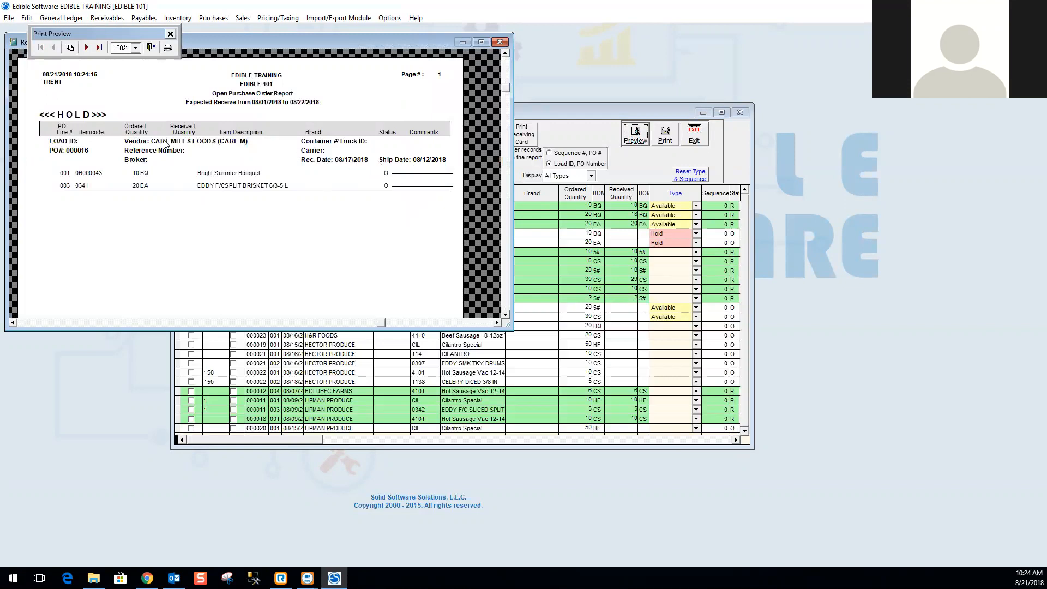
{"action": "left_click", "coordinate": [86, 48]}
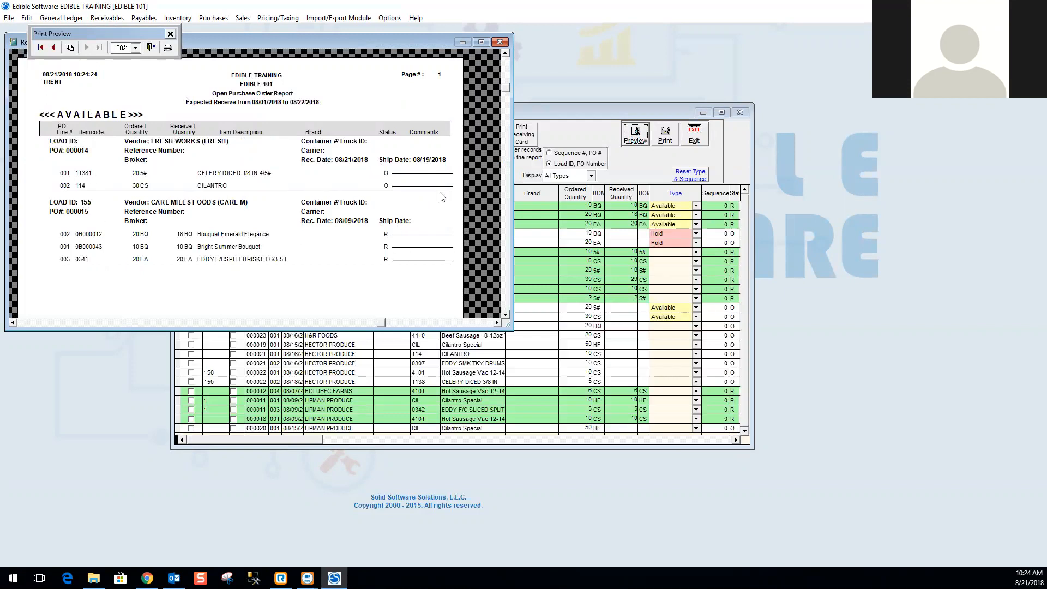
{"action": "left_click", "coordinate": [499, 42]}
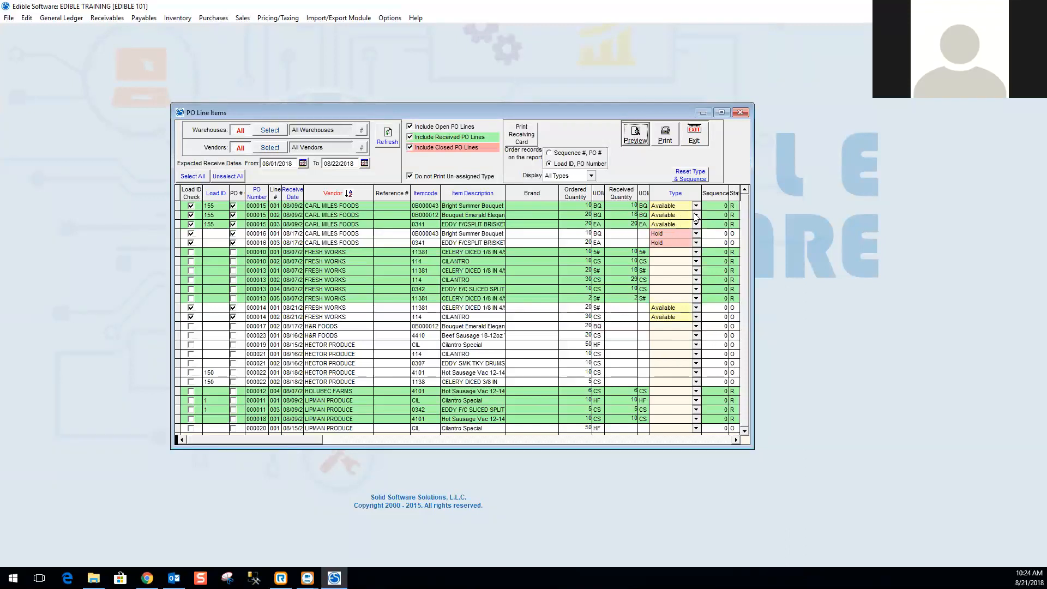
Order records by Sequence #, PO # and assign sequence 1 to PO 000015 and sequence 2 to PO 000014.
{"action": "left_click", "coordinate": [719, 206]}
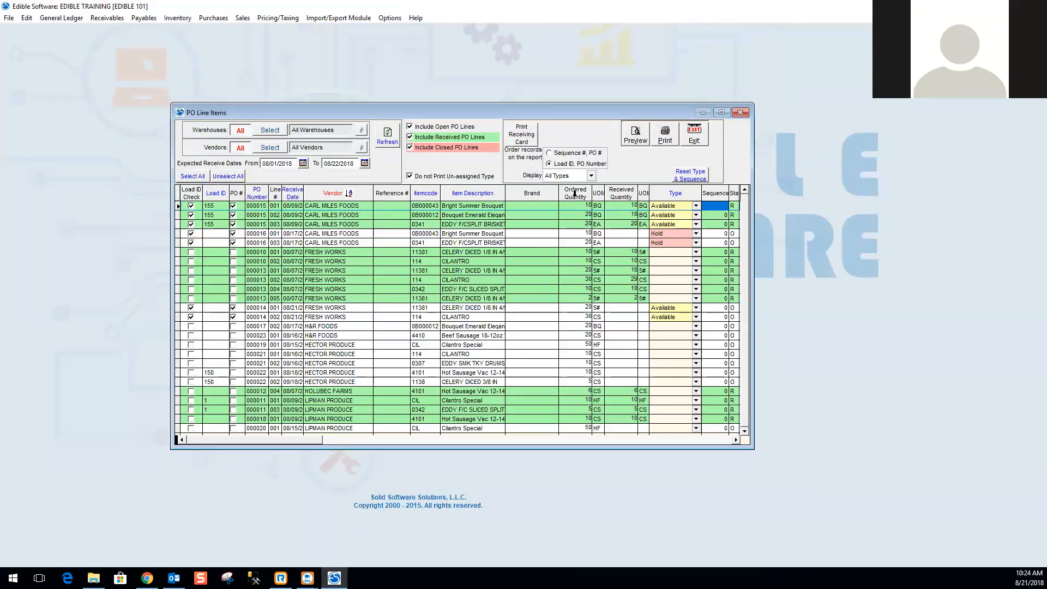
{"action": "left_click", "coordinate": [549, 153]}
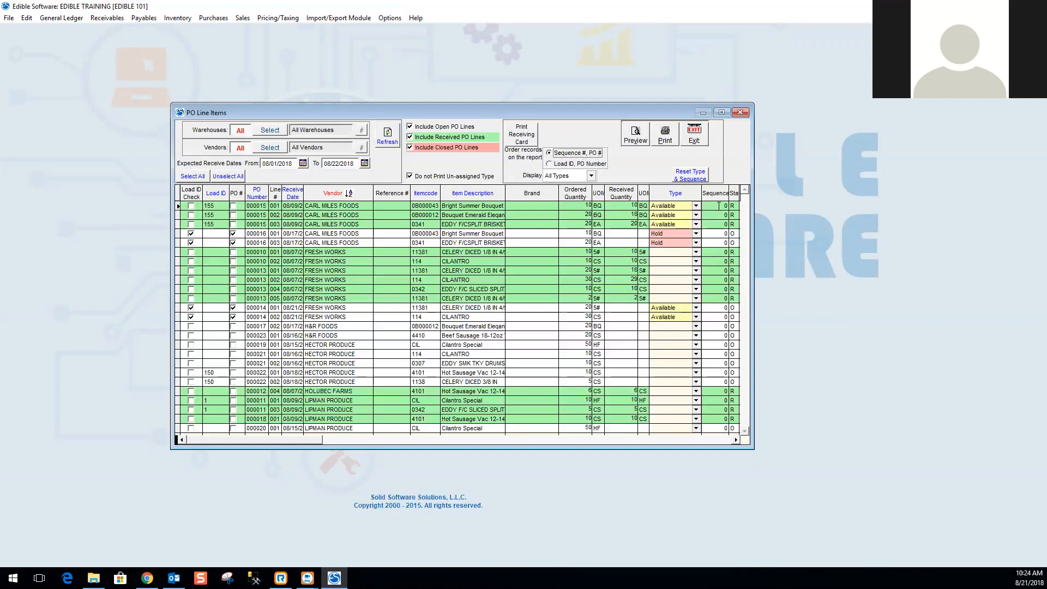
{"action": "left_click", "coordinate": [719, 205]}
{"action": "type", "text": "1"}
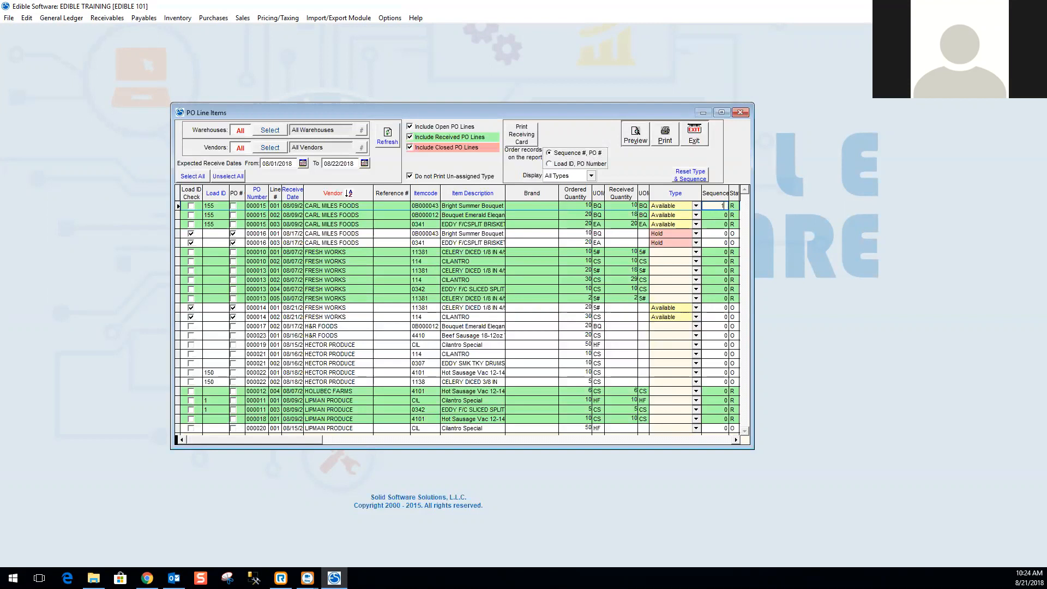
{"action": "left_click", "coordinate": [719, 307]}
{"action": "type", "text": "2"}
{"action": "left_click", "coordinate": [732, 307]}
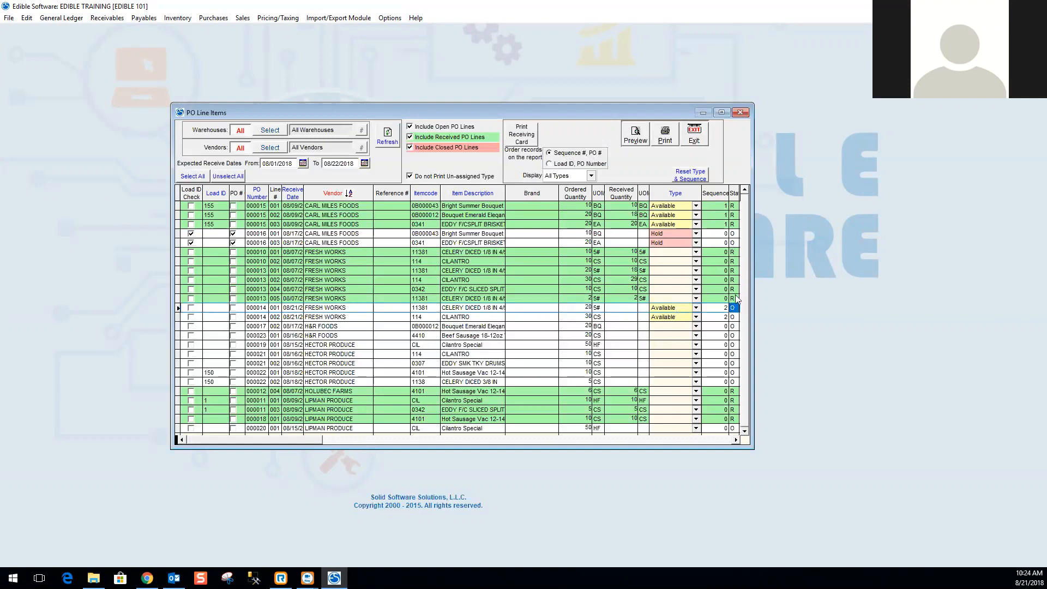
Preview the report in a maximized window and close the preview.
{"action": "left_click", "coordinate": [639, 141]}
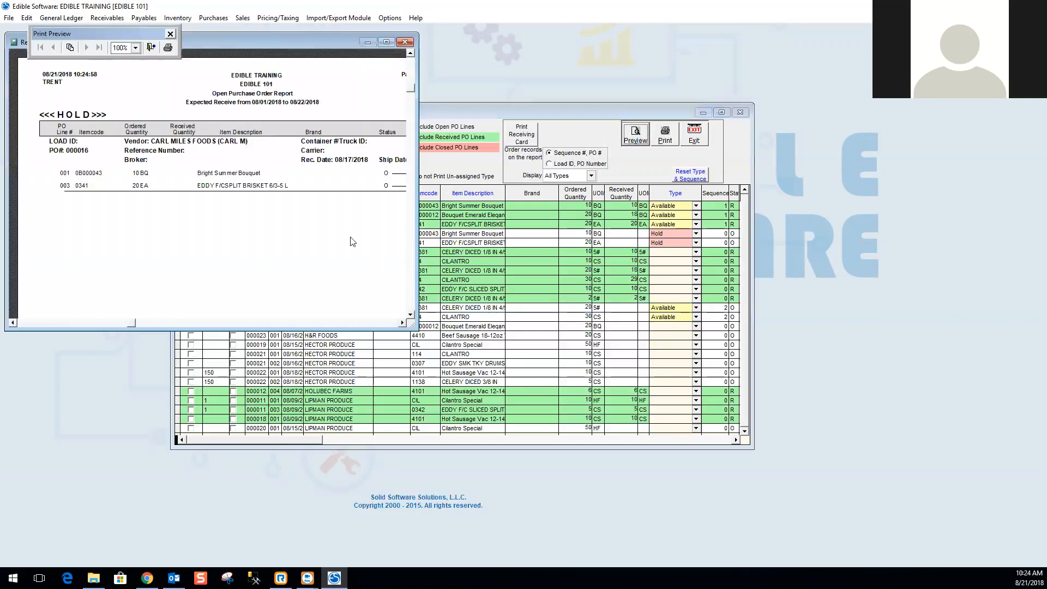
{"action": "left_click", "coordinate": [388, 43]}
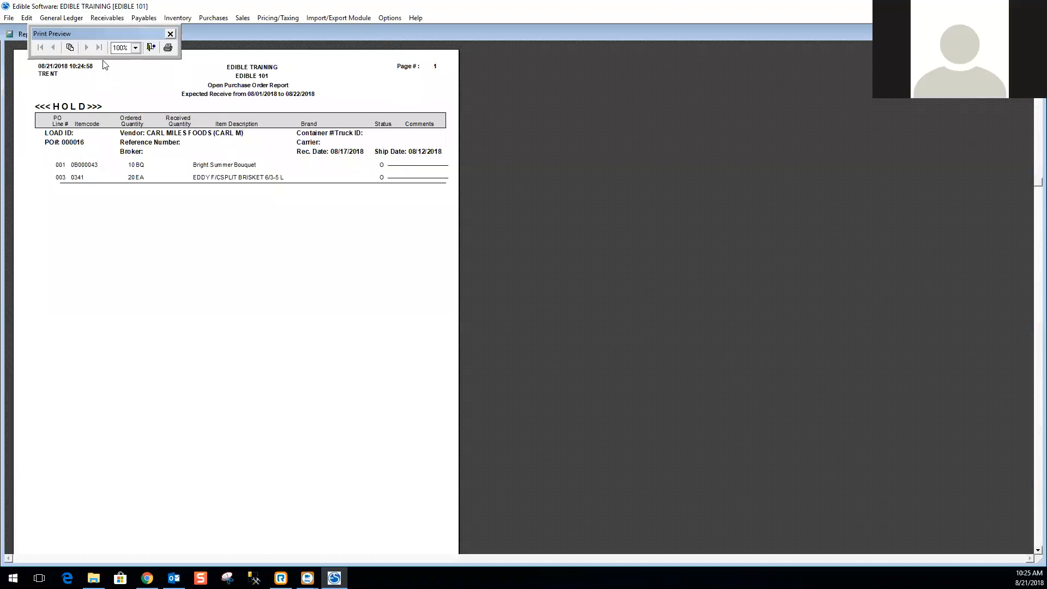
{"action": "left_click", "coordinate": [151, 47]}
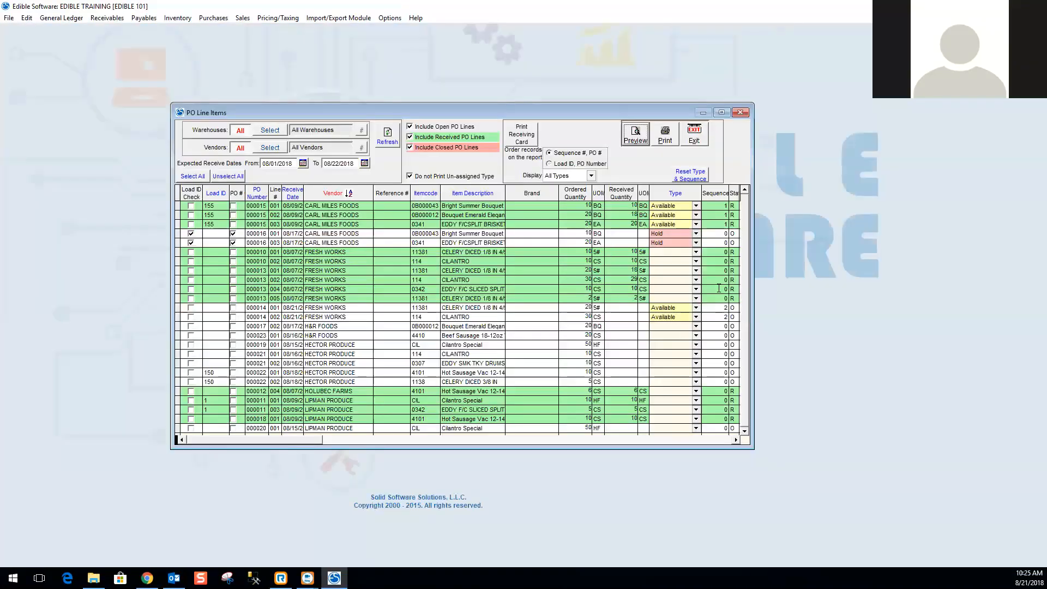
Re-mark POs 000015 and 000014 for printing, preview the report in a widened window, and close it.
{"action": "left_click", "coordinate": [232, 206]}
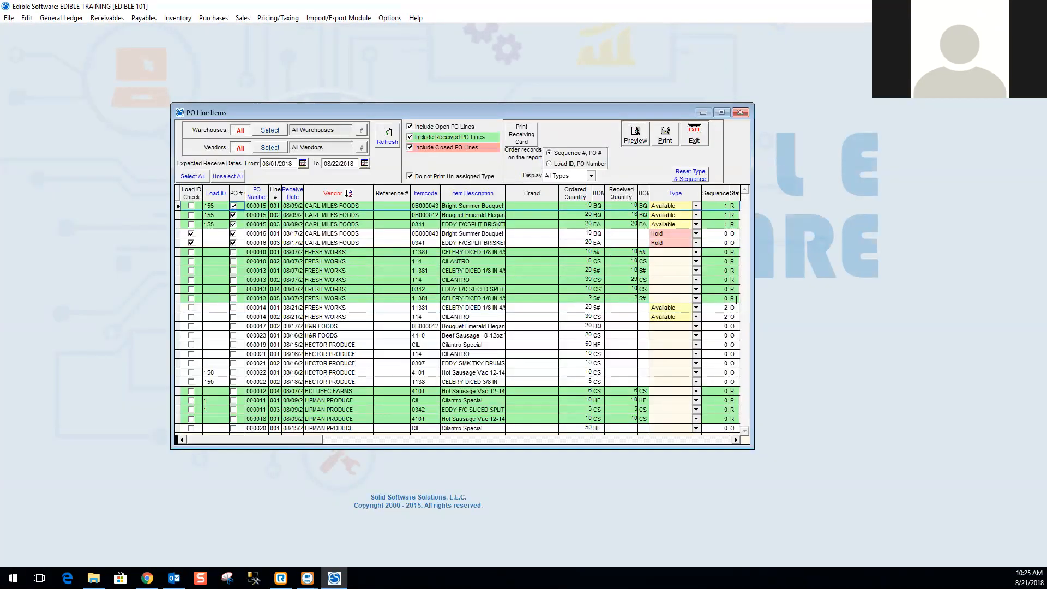
{"action": "left_click", "coordinate": [233, 309]}
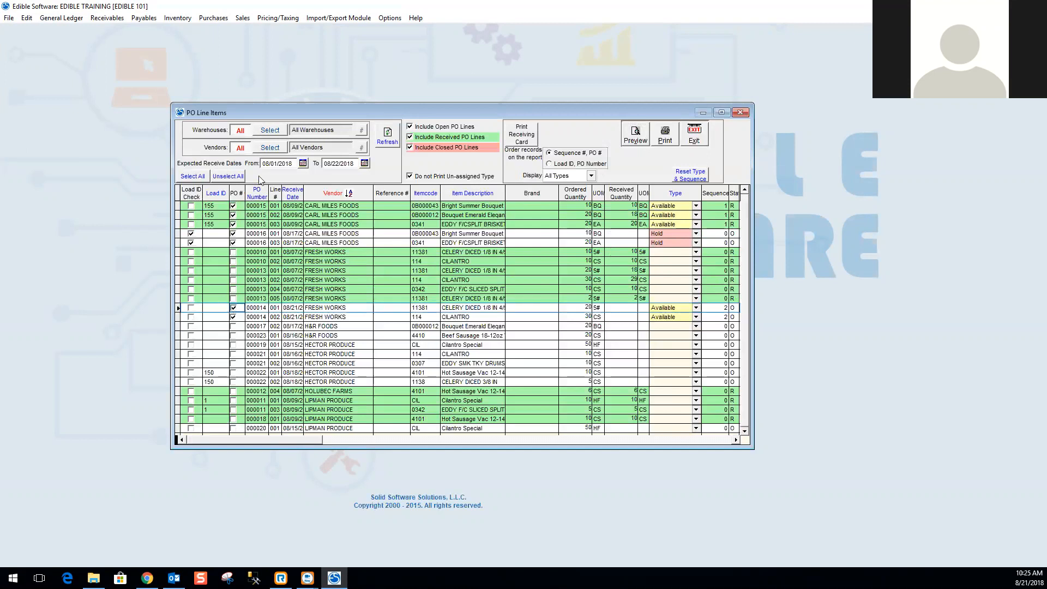
{"action": "left_click", "coordinate": [636, 135]}
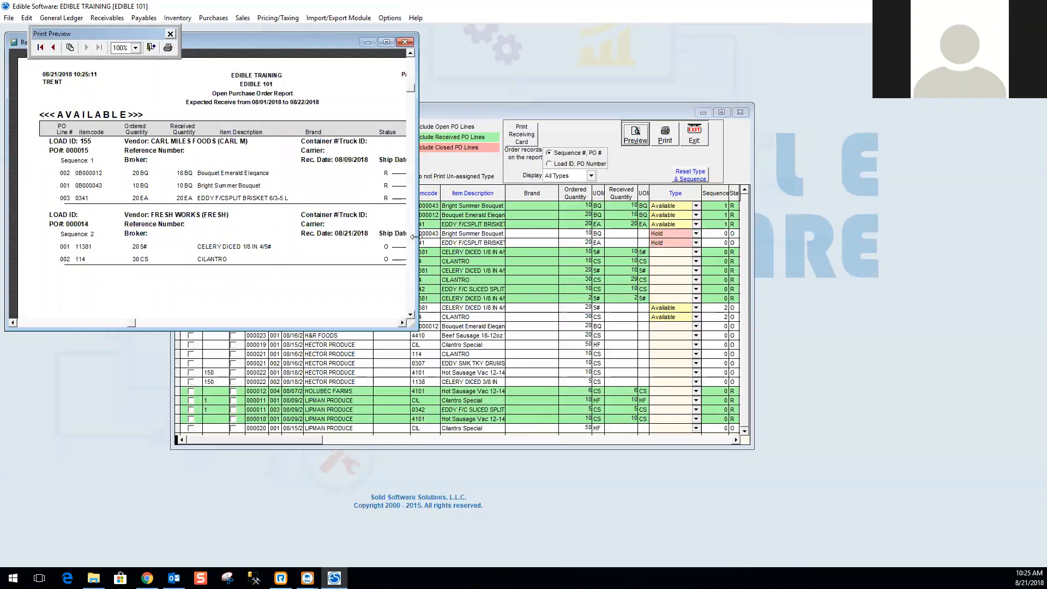
{"action": "left_click_drag", "start_coordinate": [415, 236], "coordinate": [571, 236]}
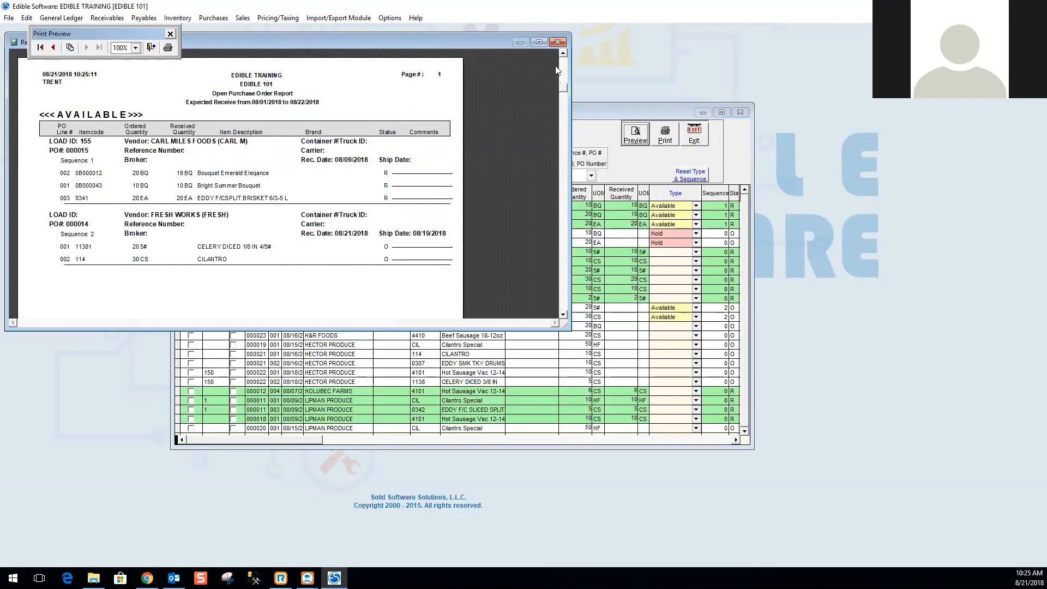
{"action": "left_click", "coordinate": [557, 42]}
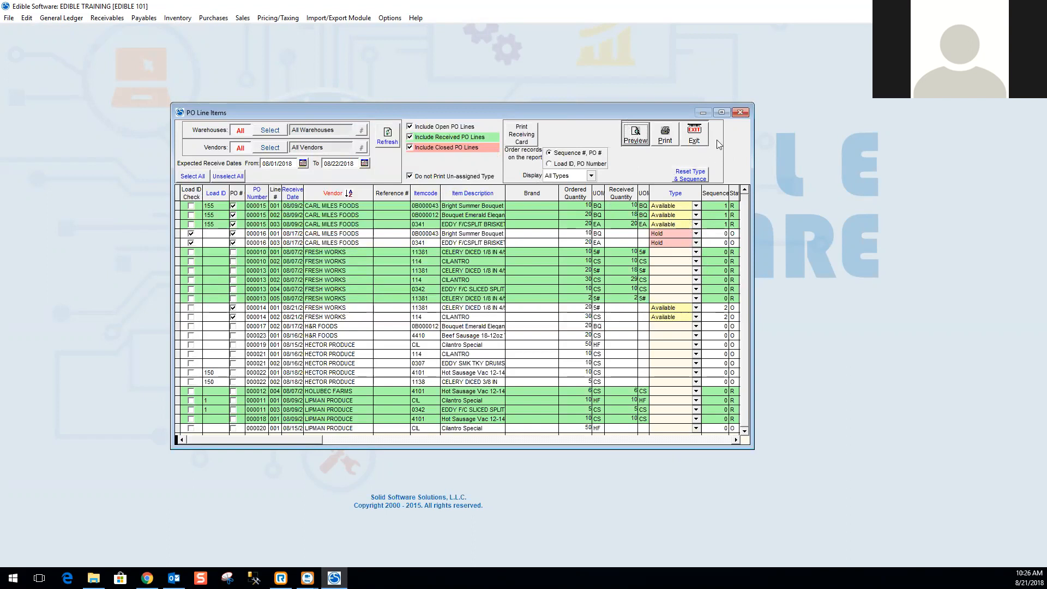
Exit PO Line Details and open the PO Lines: No Add-on Type Applied report, repositioning its dialog.
{"action": "left_click", "coordinate": [698, 140]}
{"action": "left_click", "coordinate": [214, 18]}
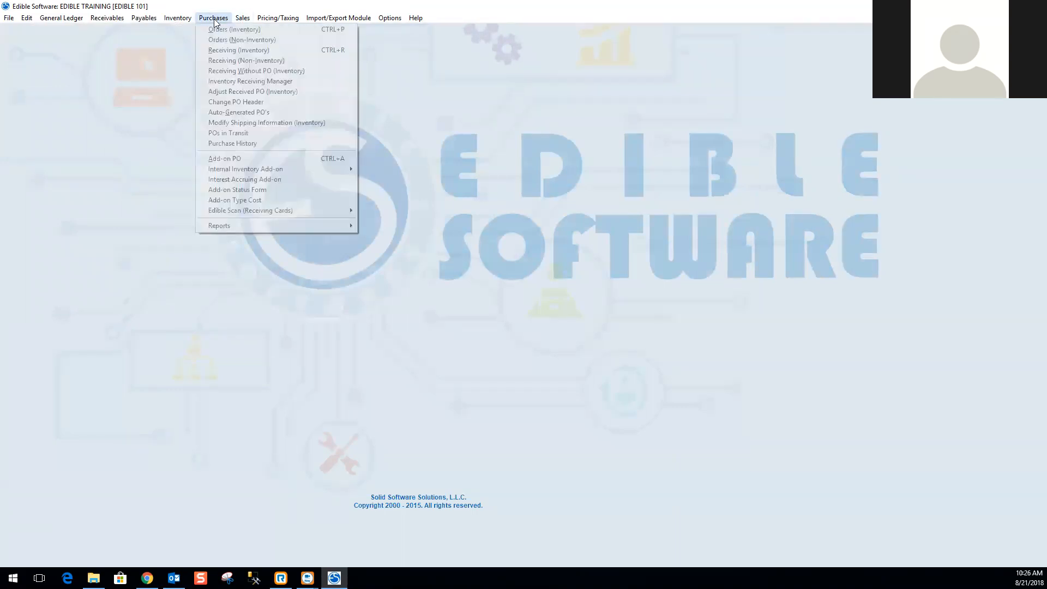
{"action": "mouse_move", "coordinate": [229, 227]}
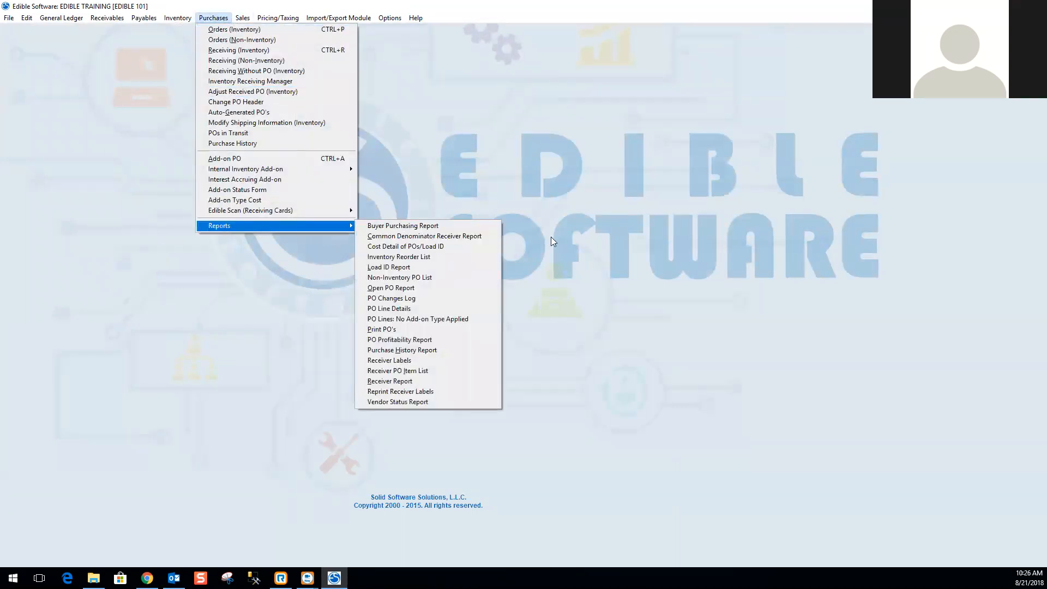
{"action": "left_click", "coordinate": [416, 321]}
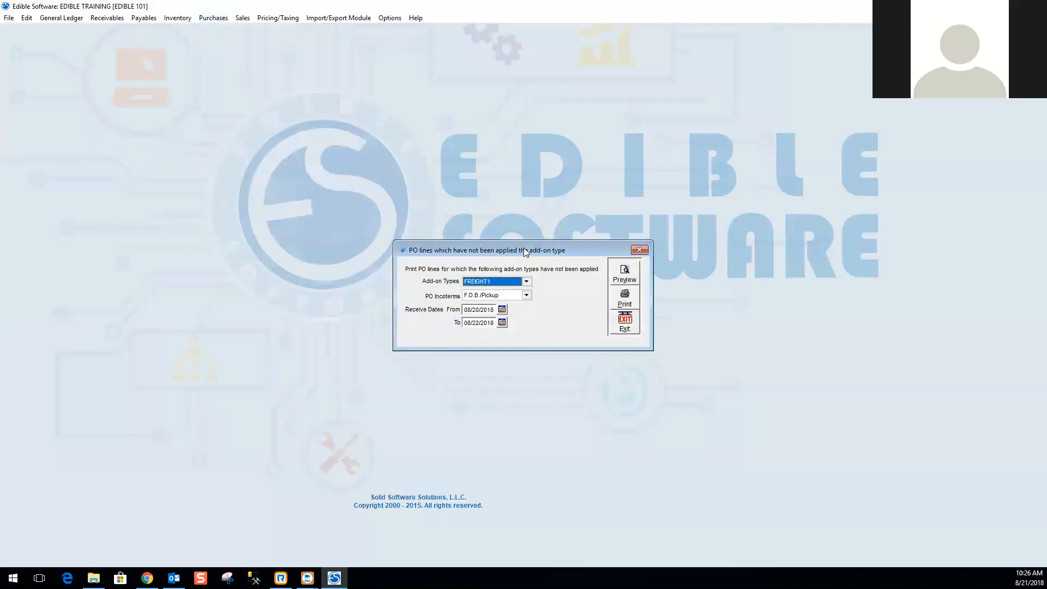
{"action": "left_click_drag", "start_coordinate": [524, 249], "coordinate": [518, 222]}
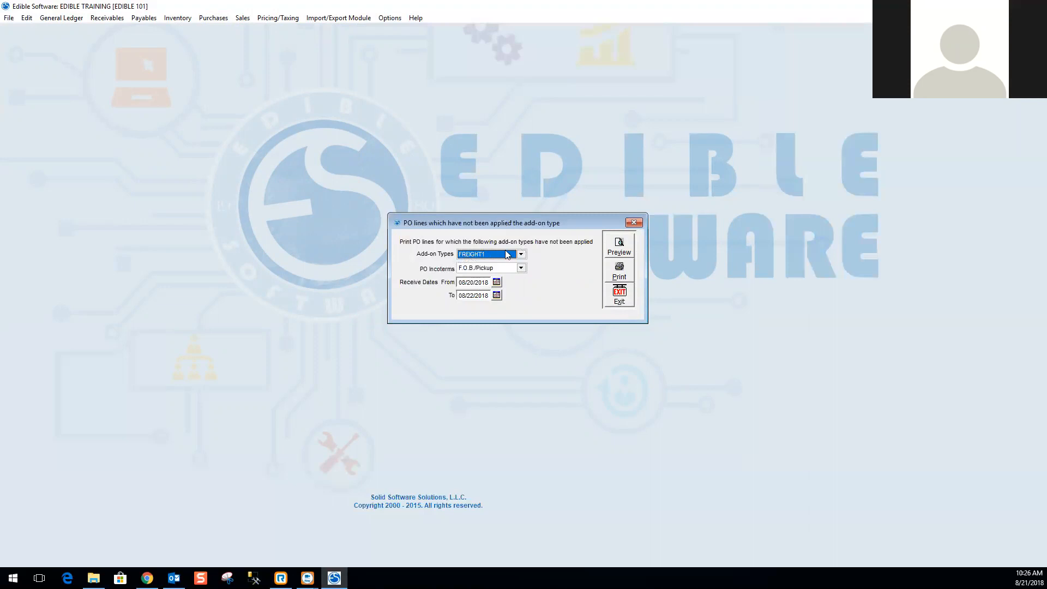
Set the PO Incoterms filter to Delivered for the FREIGHT1 add-on type.
{"action": "left_click", "coordinate": [522, 256]}
{"action": "left_click", "coordinate": [522, 258]}
{"action": "left_click", "coordinate": [522, 268]}
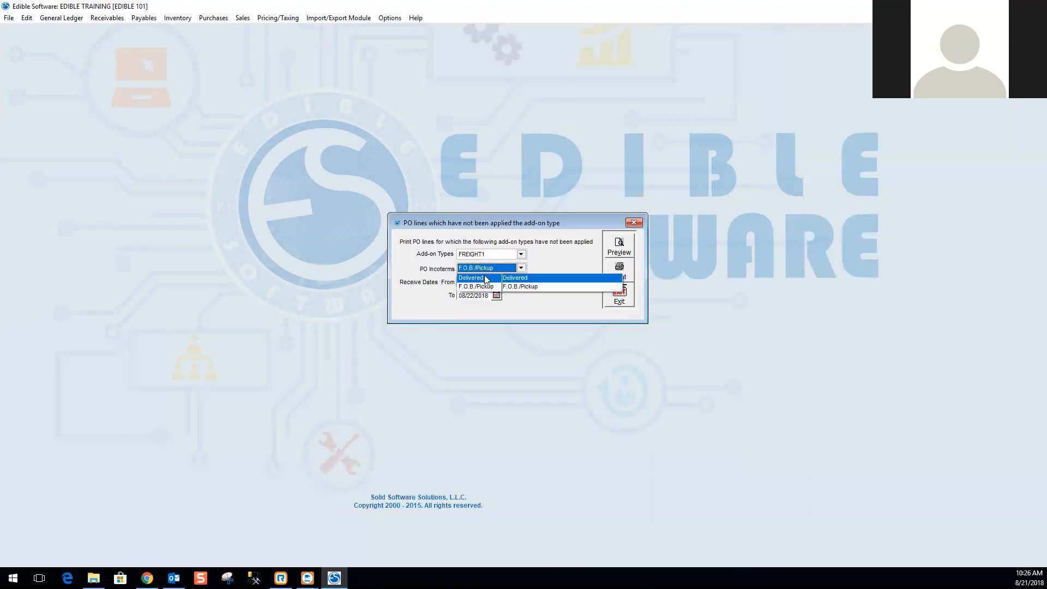
{"action": "left_click", "coordinate": [458, 278]}
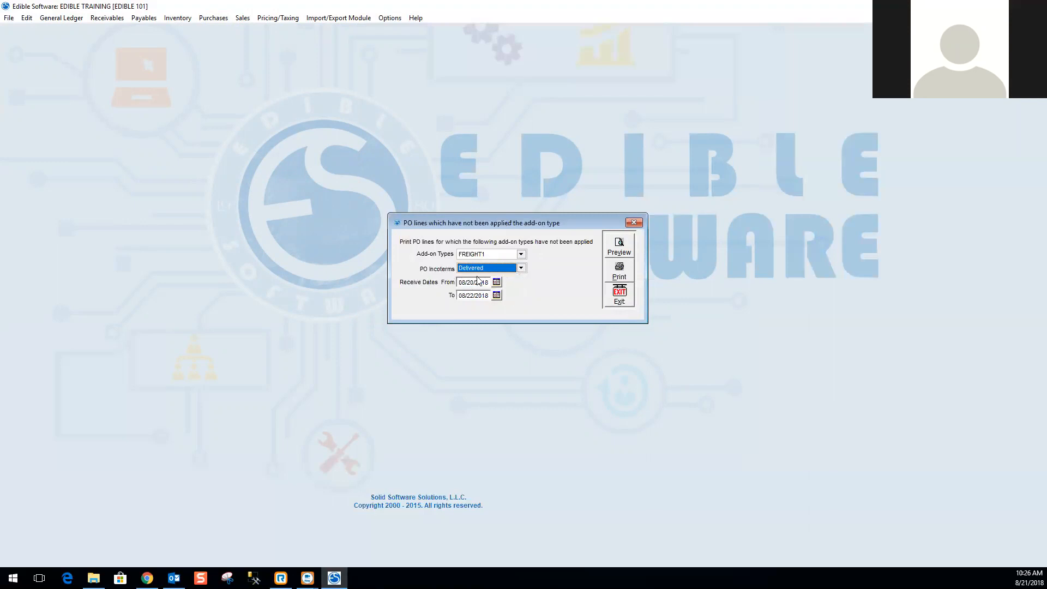
Set the receive-date start to 08/01/2018 and preview the report.
{"action": "left_click_drag", "start_coordinate": [473, 282], "coordinate": [454, 280]}
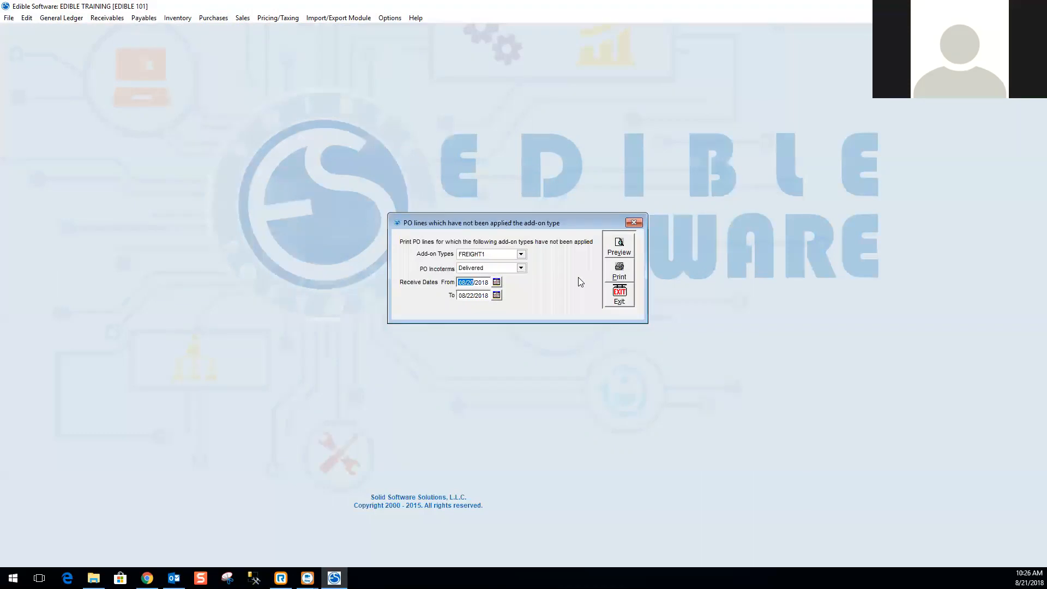
{"action": "type", "text": "0801"}
{"action": "left_click", "coordinate": [619, 247]}
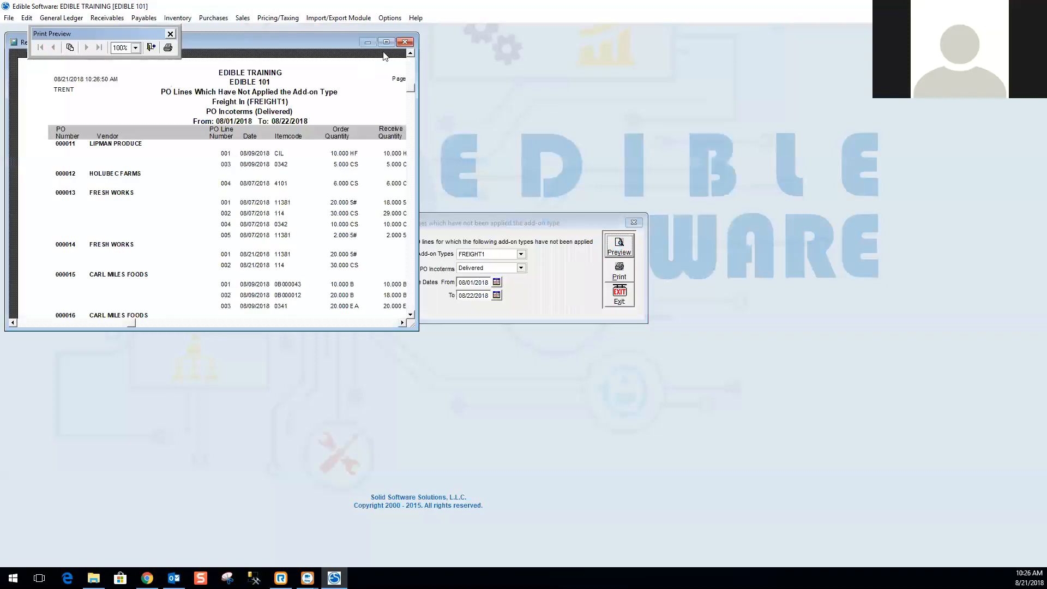
Maximize the report preview and close it.
{"action": "left_click", "coordinate": [387, 42]}
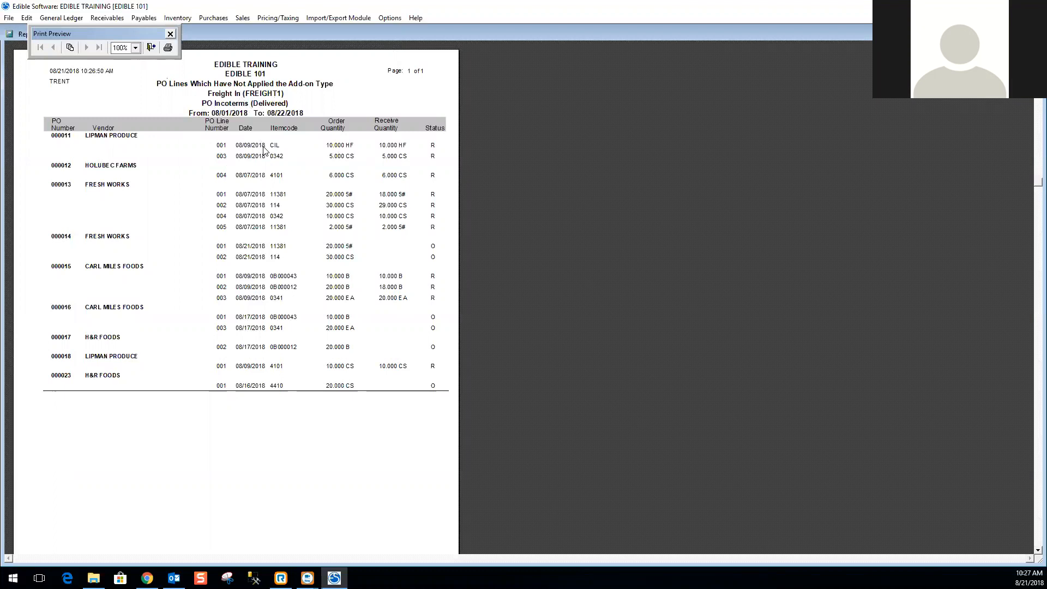
{"action": "left_click", "coordinate": [151, 49]}
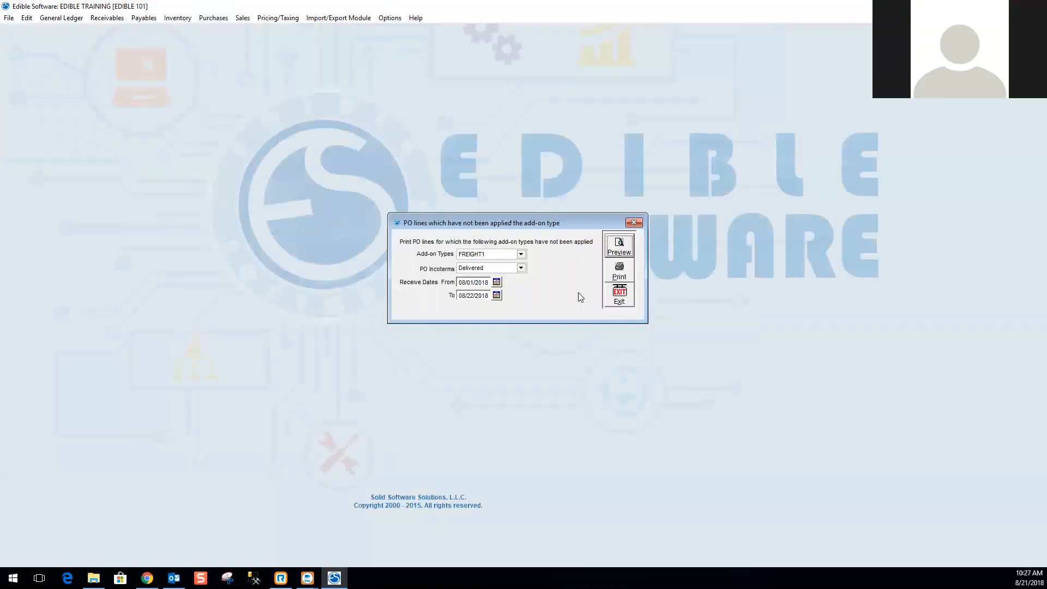
Exit the No Add-on Type Applied report and open the Print PO's report.
{"action": "left_click", "coordinate": [619, 297]}
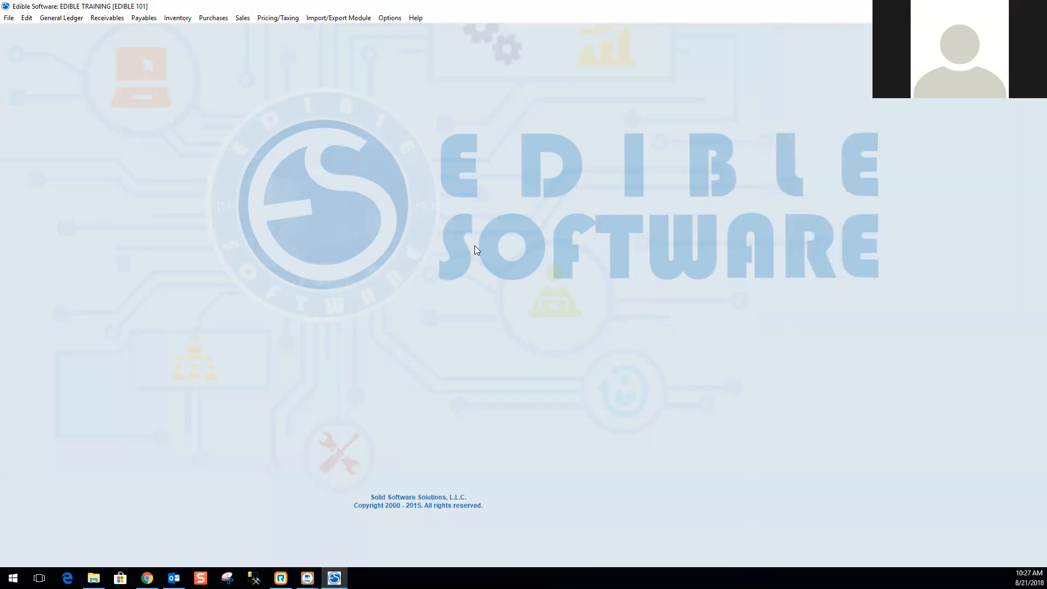
{"action": "left_click", "coordinate": [212, 18]}
{"action": "mouse_move", "coordinate": [234, 226]}
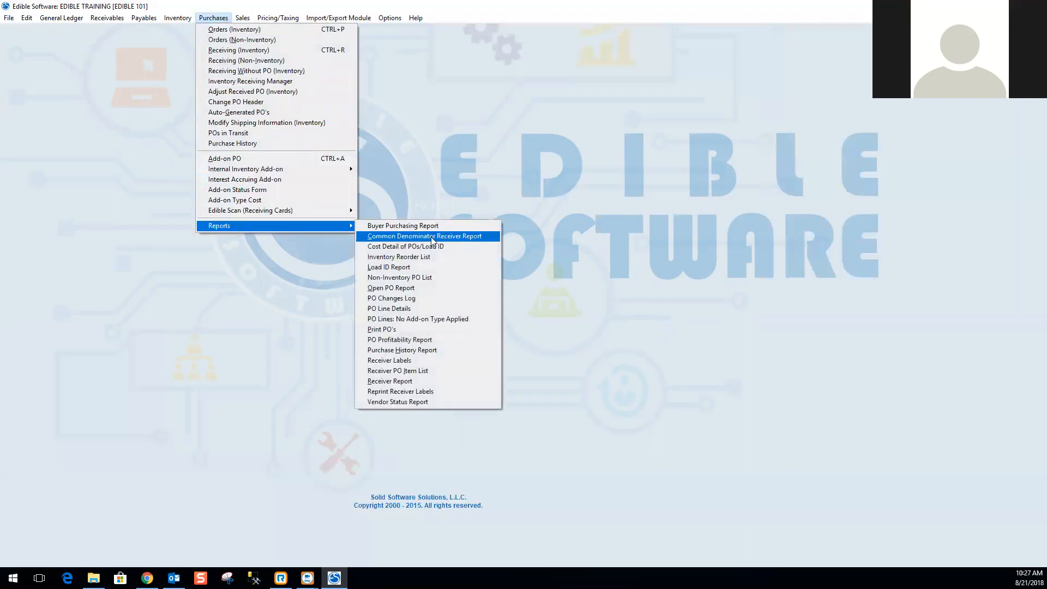
{"action": "left_click", "coordinate": [395, 332]}
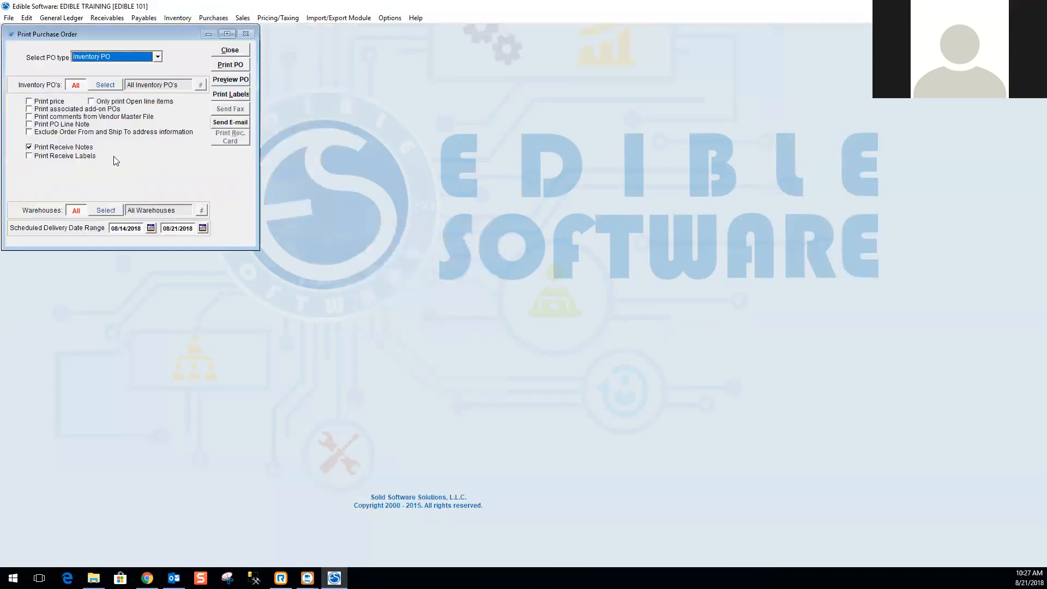
Review the available PO type options, keeping Inventory PO selected.
{"action": "left_click", "coordinate": [158, 56]}
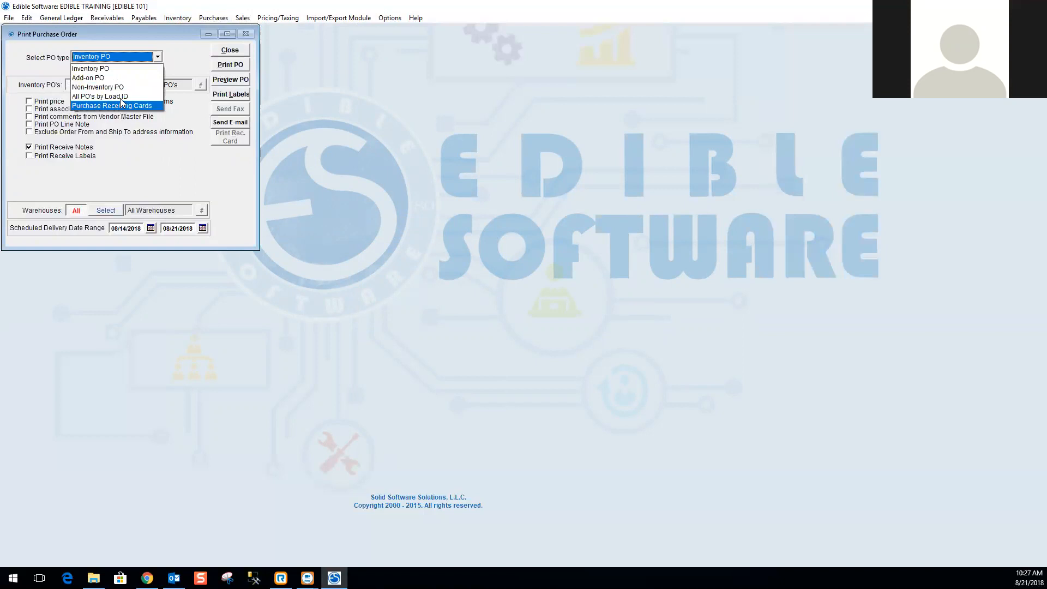
{"action": "left_click", "coordinate": [140, 69]}
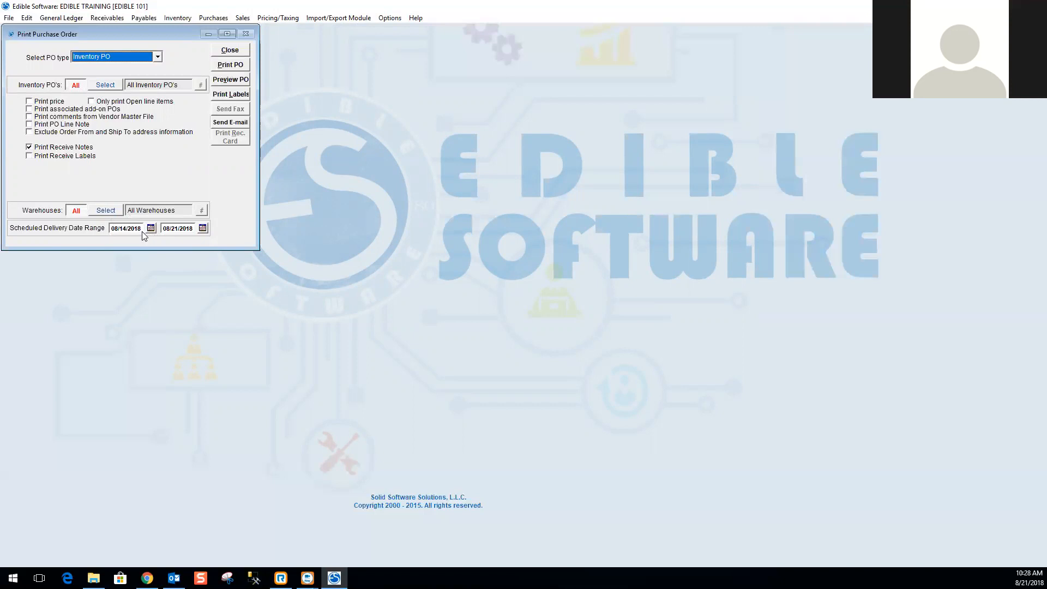
Select purchase order 000013 from the inventory PO list and preview it.
{"action": "left_click", "coordinate": [106, 85]}
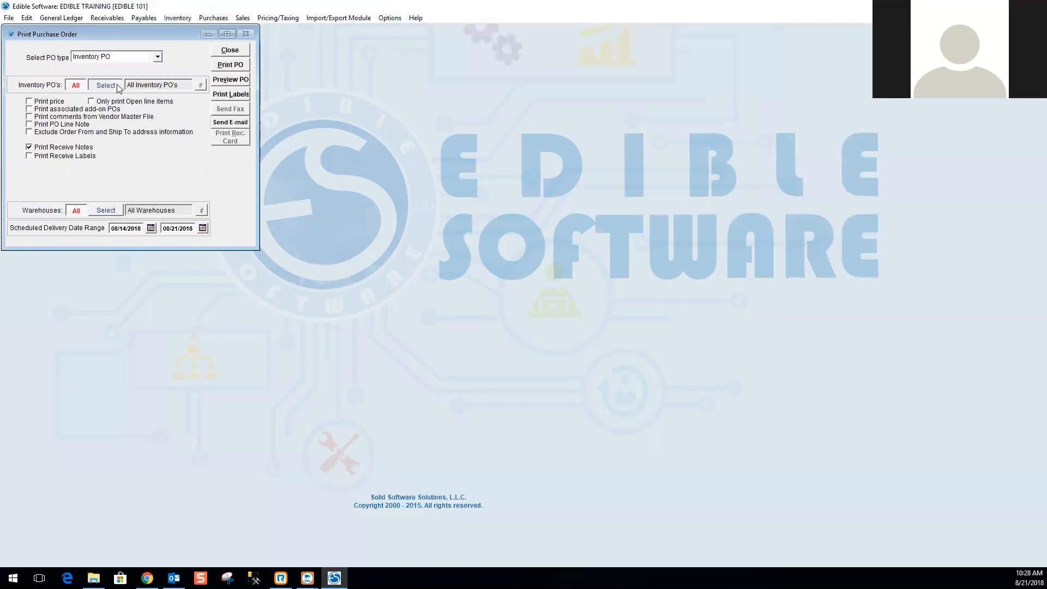
{"action": "left_click", "coordinate": [201, 85]}
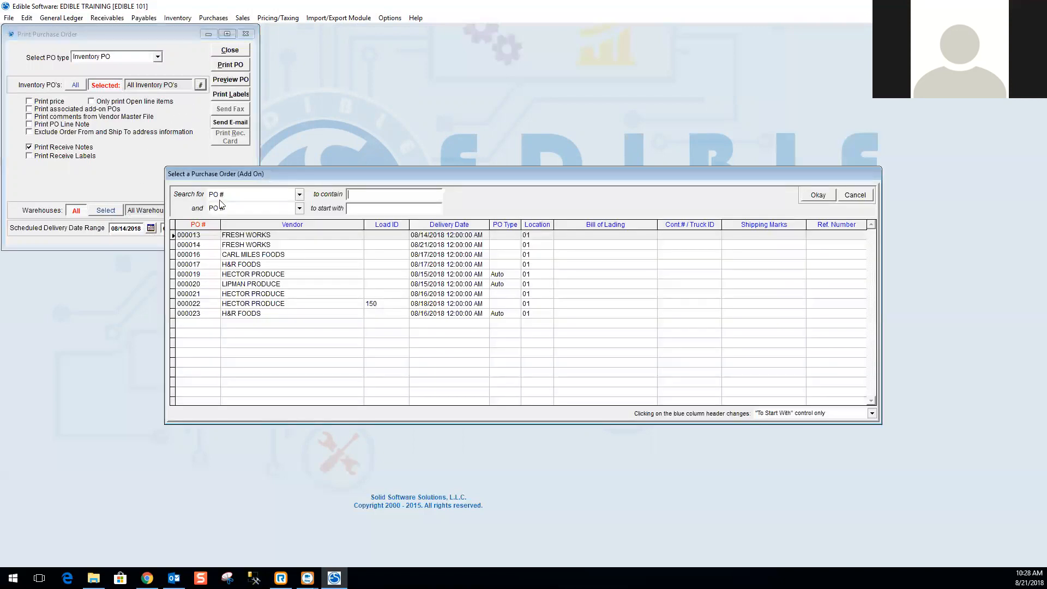
{"action": "double_click", "coordinate": [232, 235]}
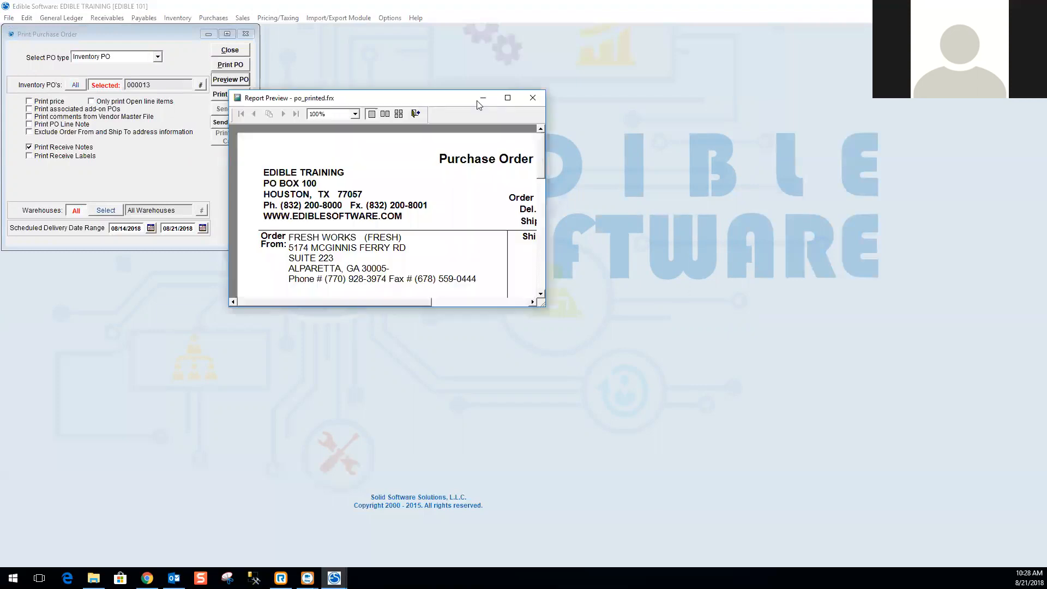
Maximize and close the purchase order preview, and close the Print Purchase Order window.
{"action": "left_click", "coordinate": [503, 96]}
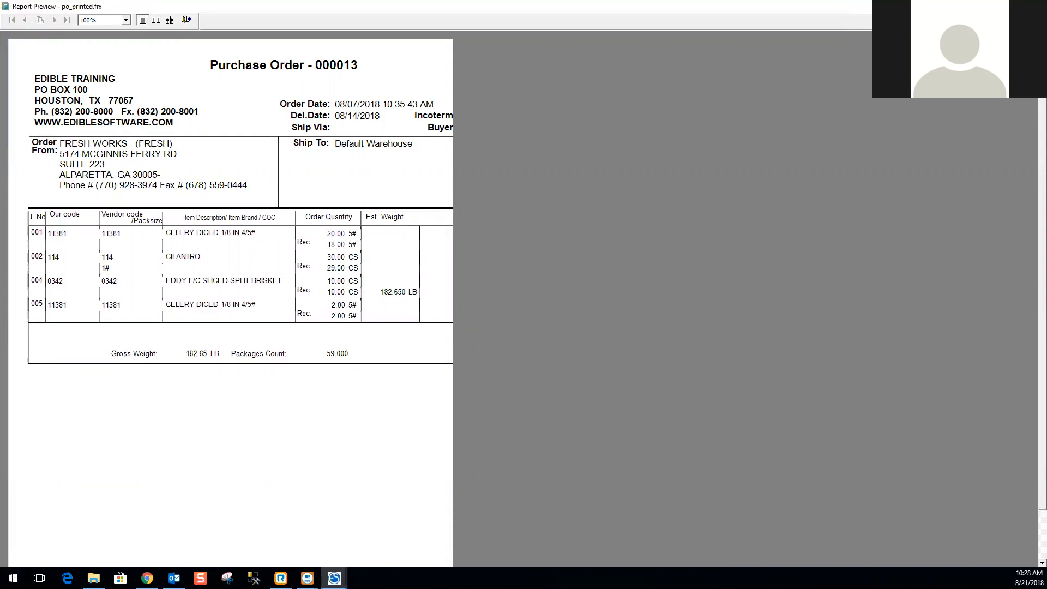
{"action": "key", "text": "Escape"}
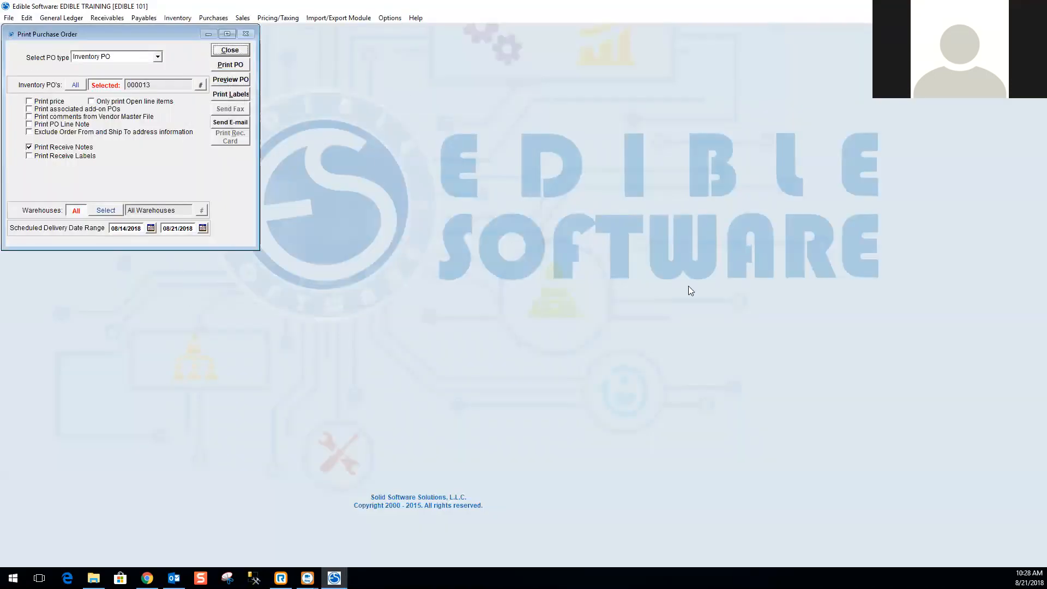
{"action": "left_click", "coordinate": [229, 50]}
Open the PO Profitability Report and load purchase order 000001 into it.
{"action": "left_click", "coordinate": [225, 21]}
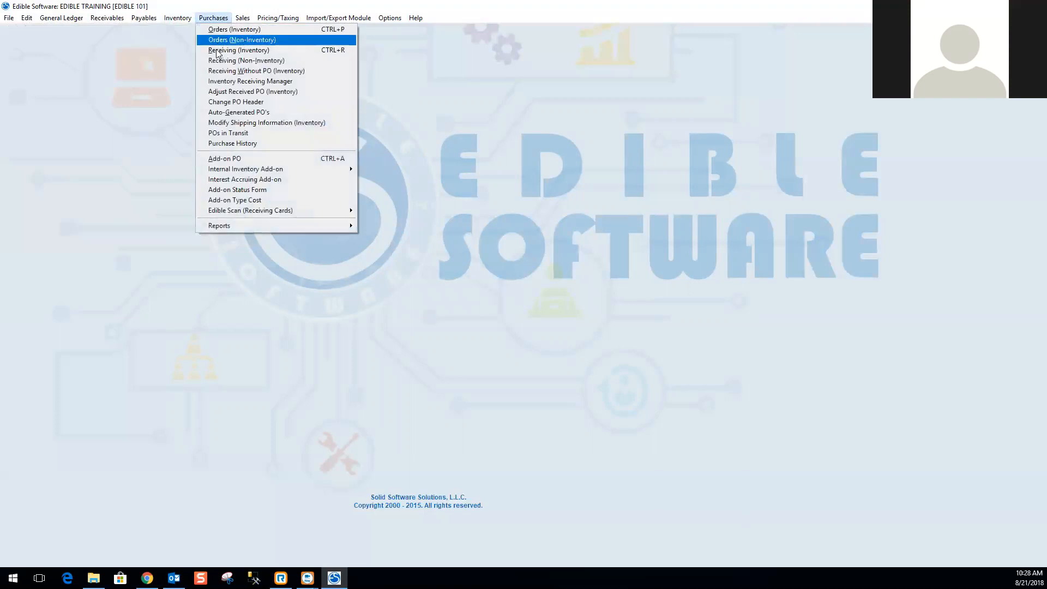
{"action": "mouse_move", "coordinate": [235, 226]}
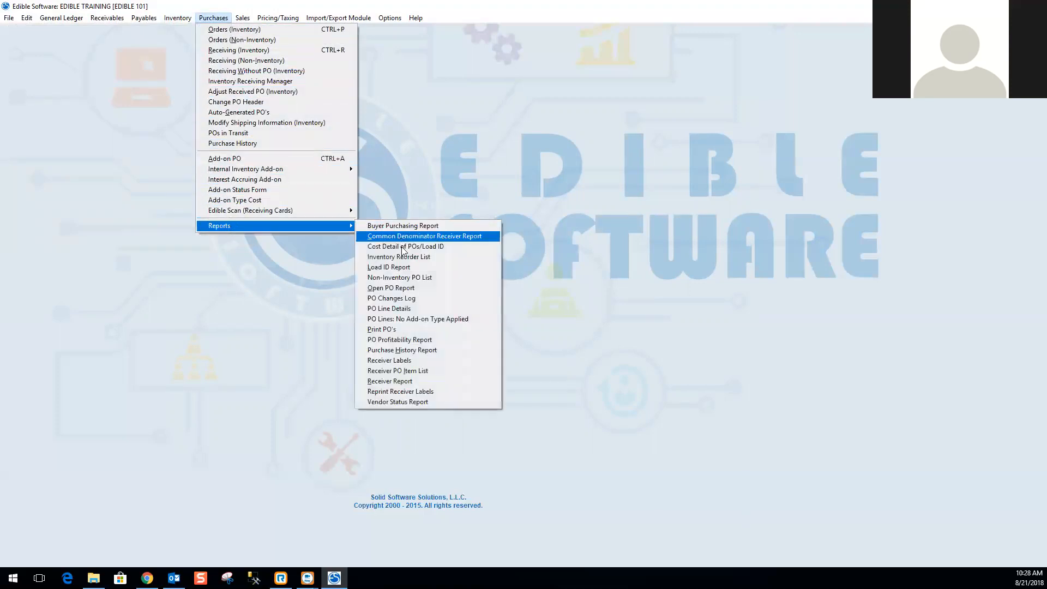
{"action": "left_click", "coordinate": [397, 341]}
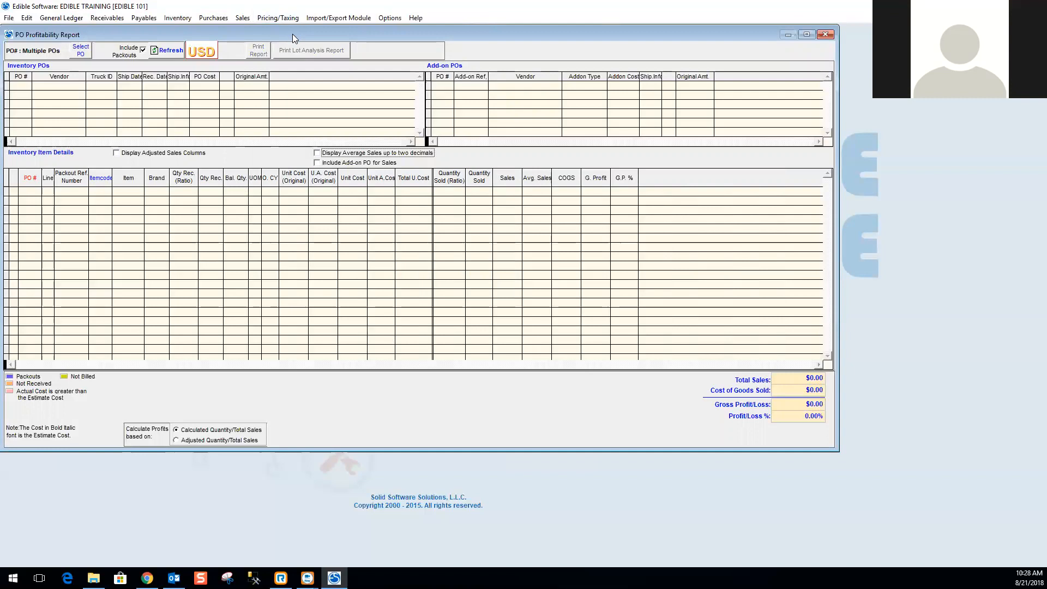
{"action": "left_click_drag", "start_coordinate": [293, 33], "coordinate": [356, 69]}
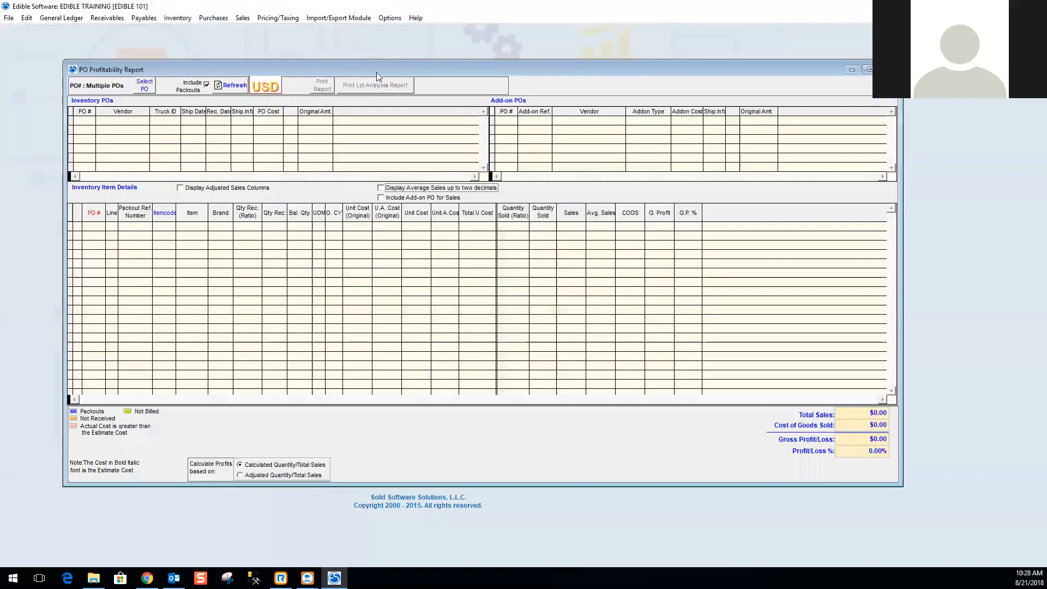
{"action": "left_click", "coordinate": [145, 85]}
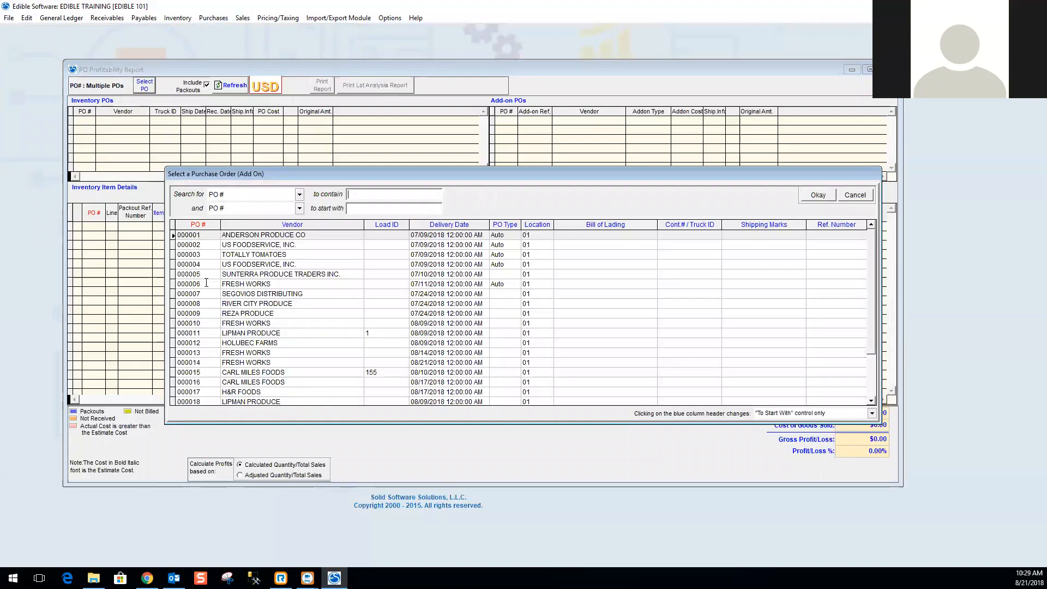
{"action": "double_click", "coordinate": [214, 237]}
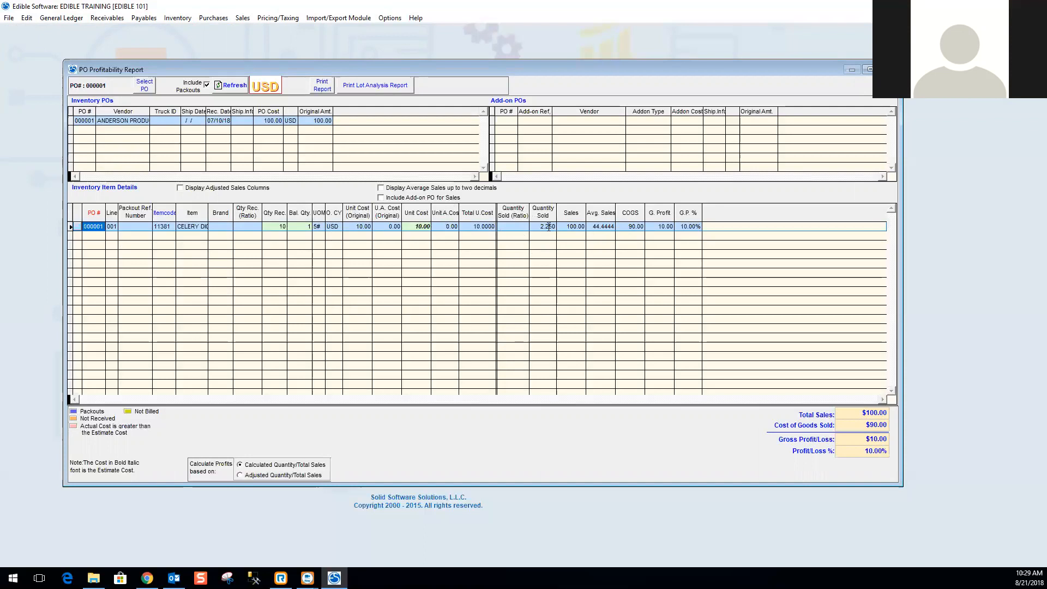
Open the lot transactions behind the line's quantity sold and exit them.
{"action": "left_click", "coordinate": [574, 226]}
{"action": "double_click", "coordinate": [579, 227]}
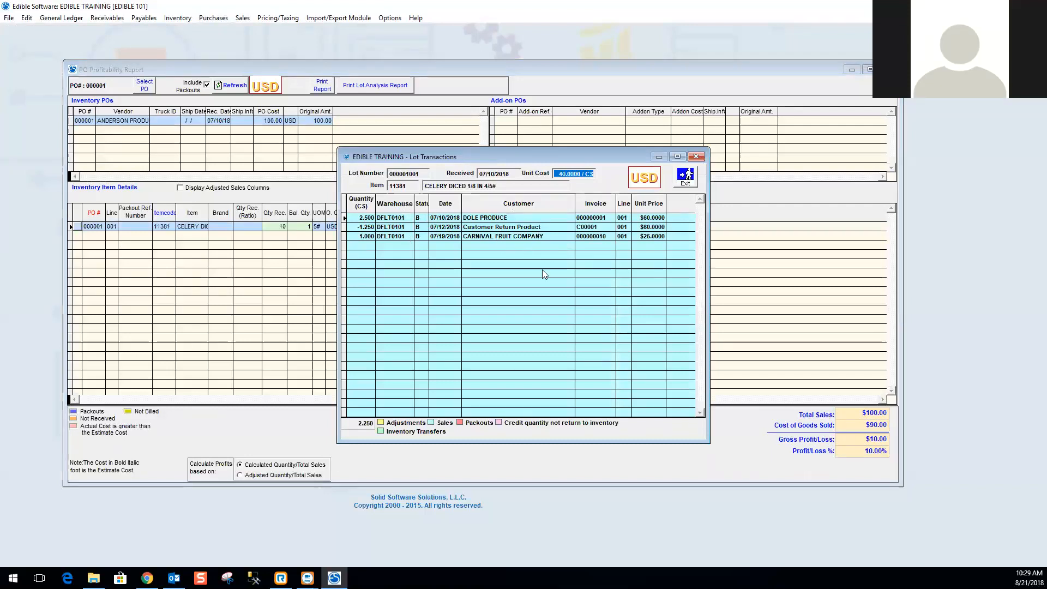
{"action": "left_click", "coordinate": [686, 176]}
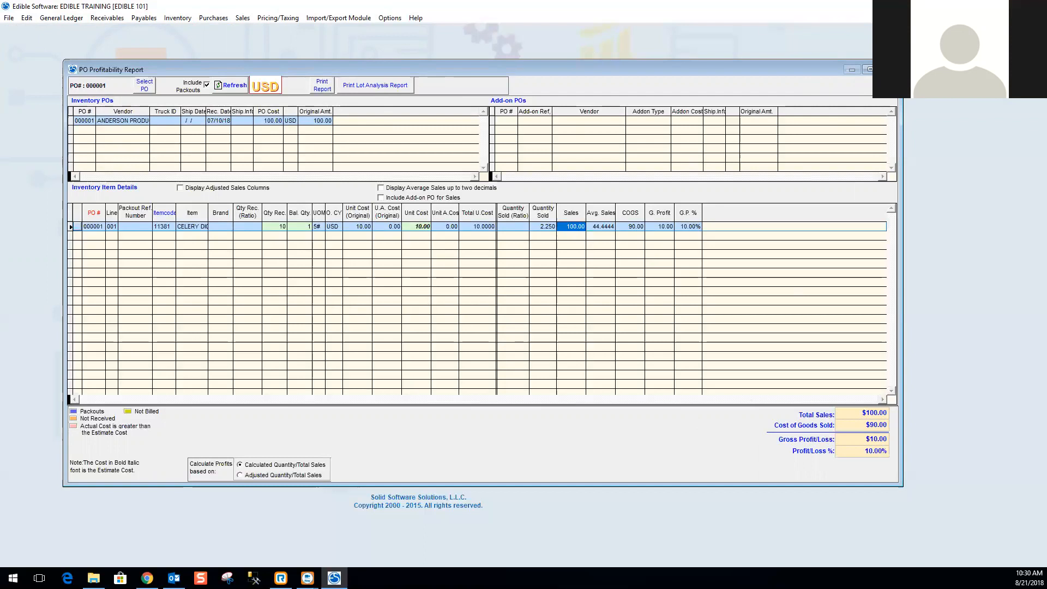
Close the PO Profitability Report and open the Purchase History Report.
{"action": "left_click", "coordinate": [889, 70]}
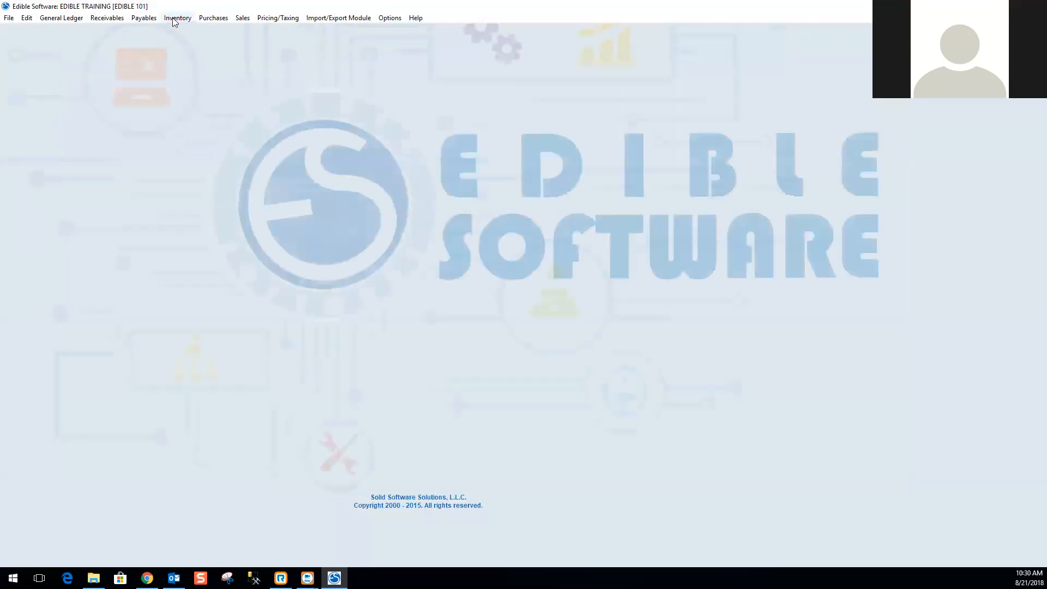
{"action": "left_click", "coordinate": [173, 19]}
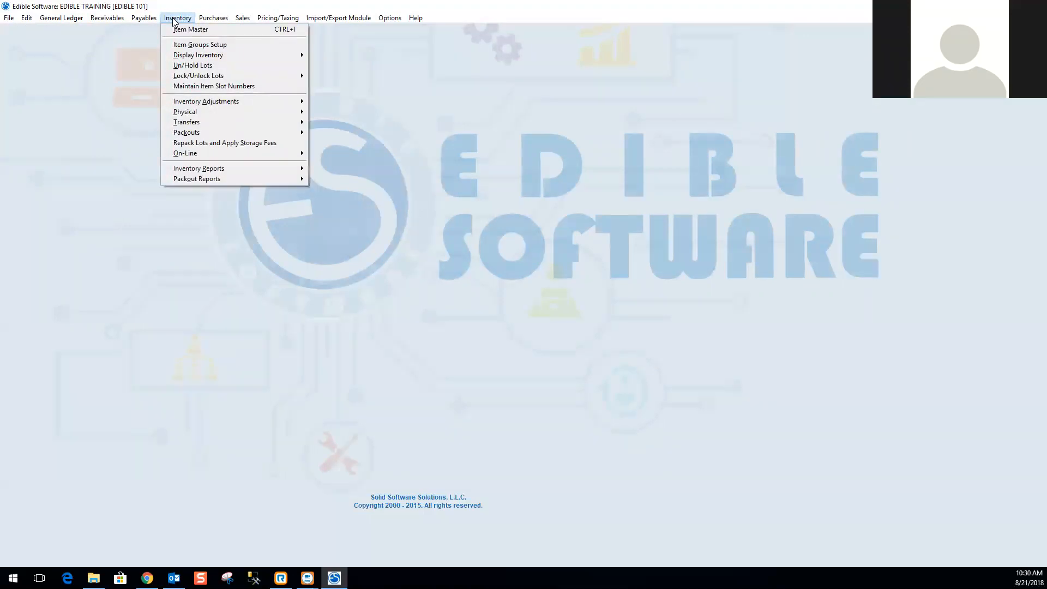
{"action": "mouse_move", "coordinate": [213, 18]}
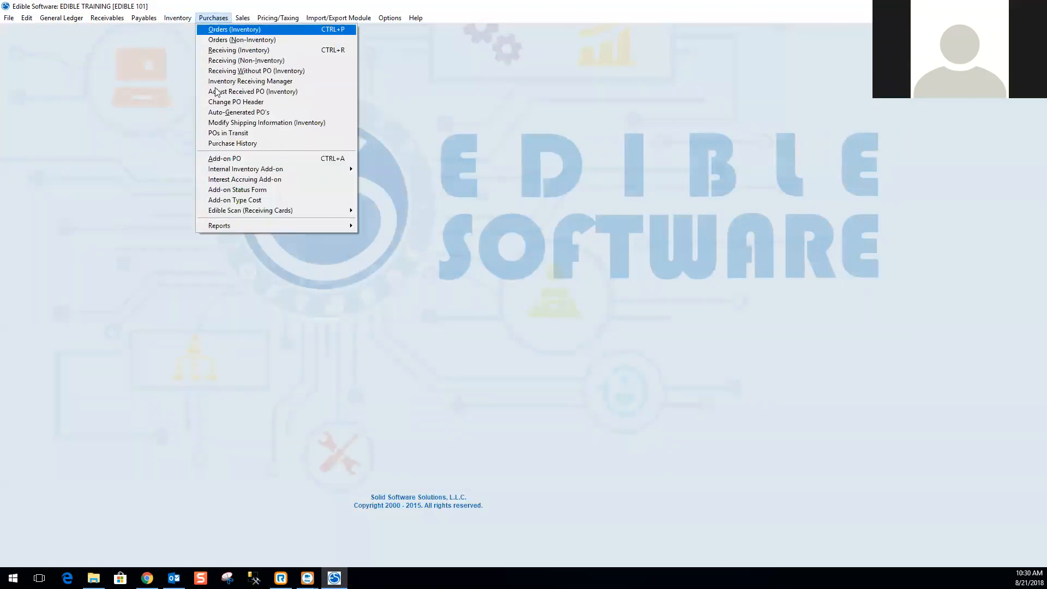
{"action": "mouse_move", "coordinate": [223, 227]}
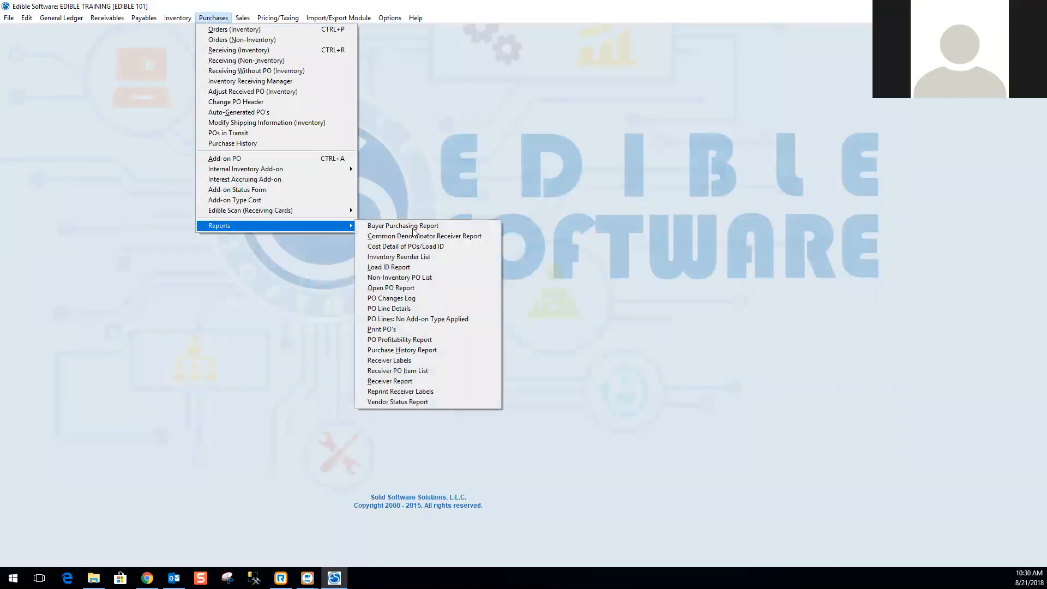
{"action": "left_click", "coordinate": [406, 349]}
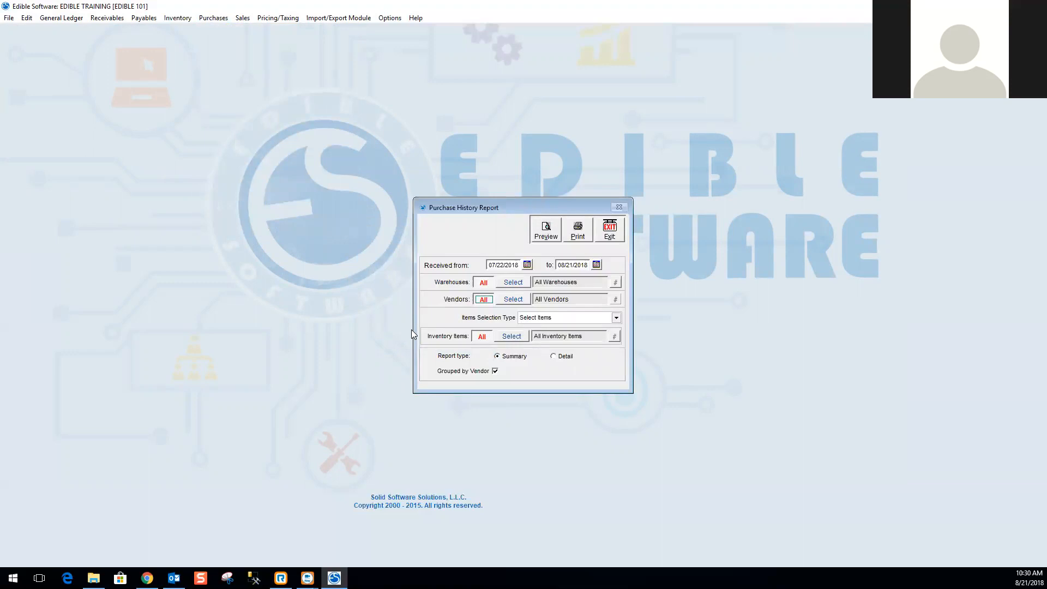
Review the items selection type options, keeping Select Items chosen.
{"action": "left_click", "coordinate": [213, 18]}
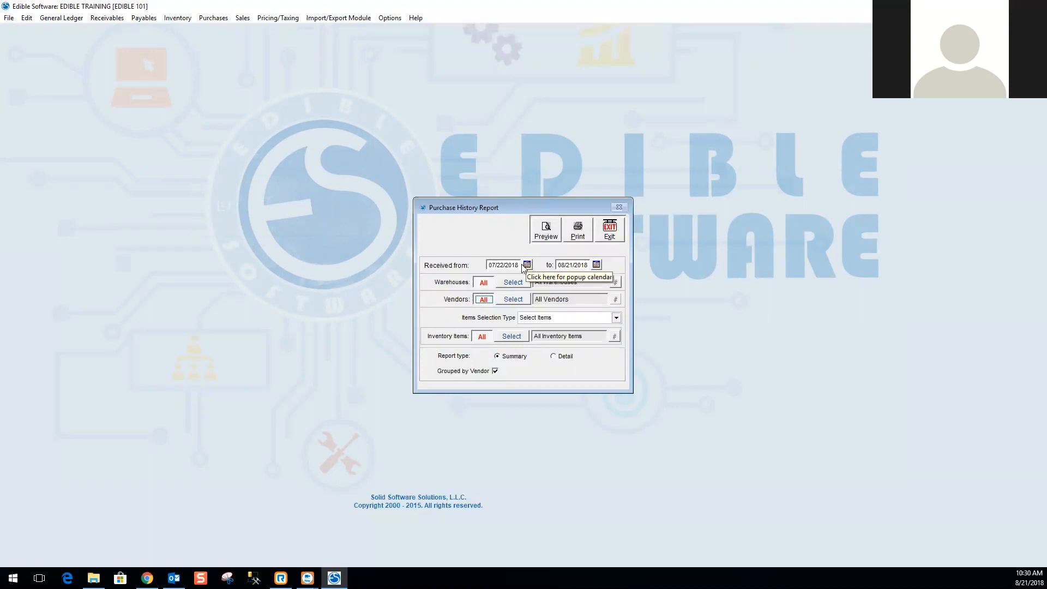
{"action": "left_click_drag", "start_coordinate": [519, 266], "coordinate": [484, 266]}
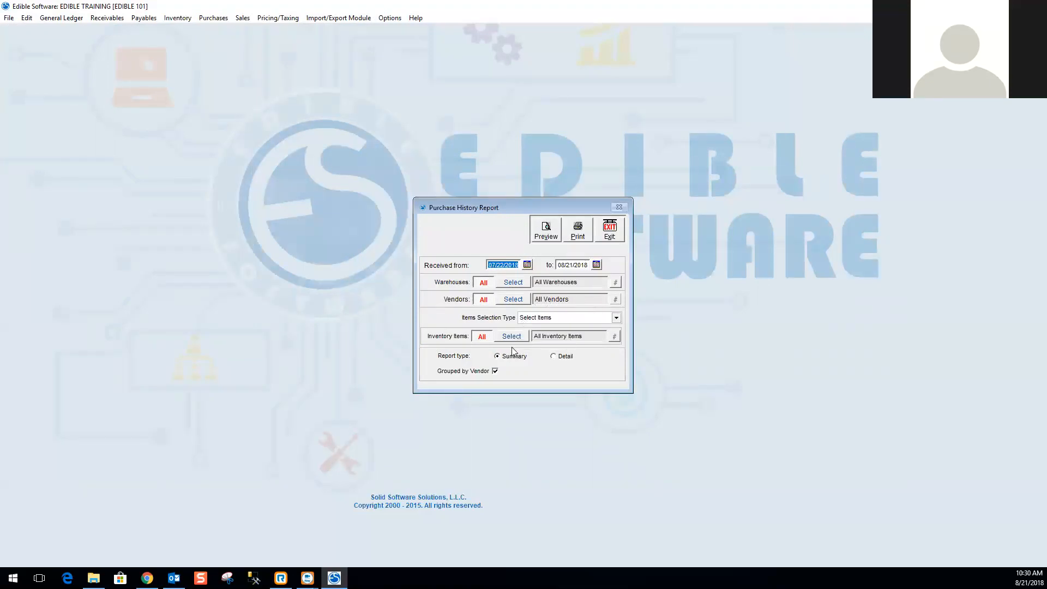
{"action": "left_click", "coordinate": [616, 318]}
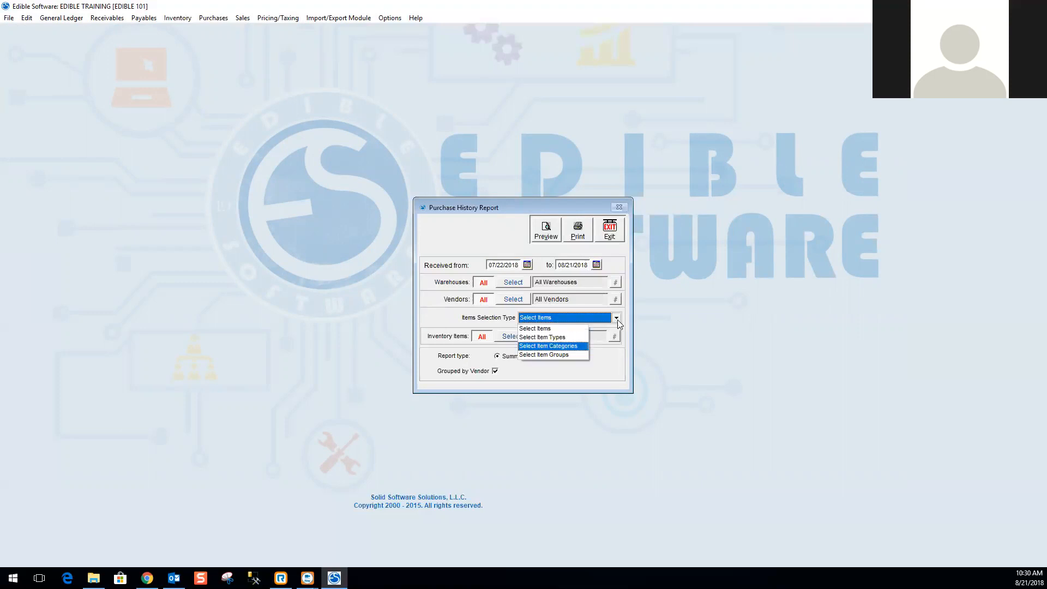
{"action": "left_click", "coordinate": [618, 320]}
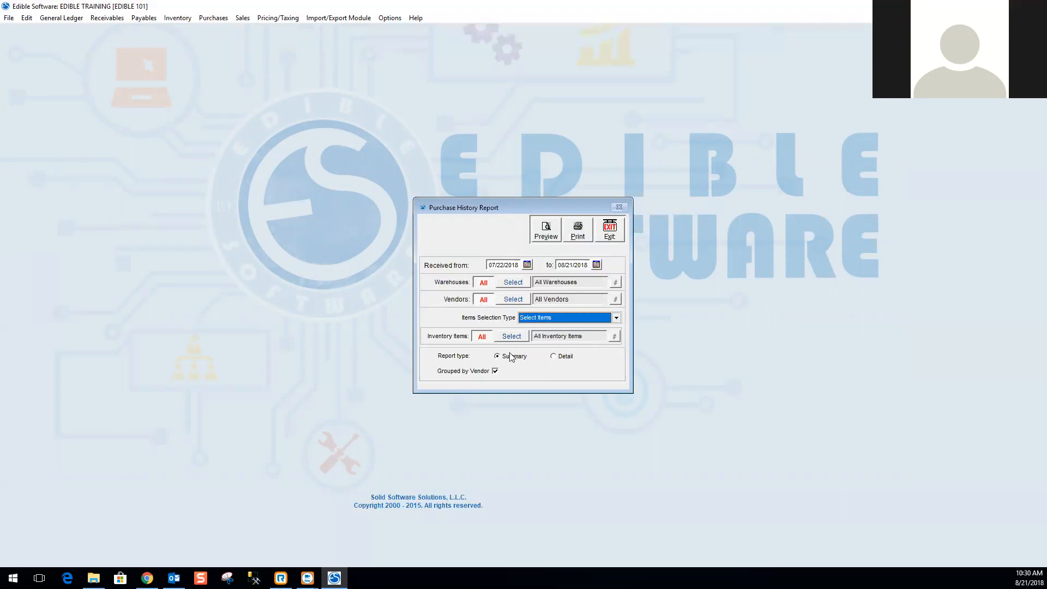
Preview the summary Purchase History Report grouped by vendor, enlarge the preview and close it.
{"action": "left_click", "coordinate": [546, 233]}
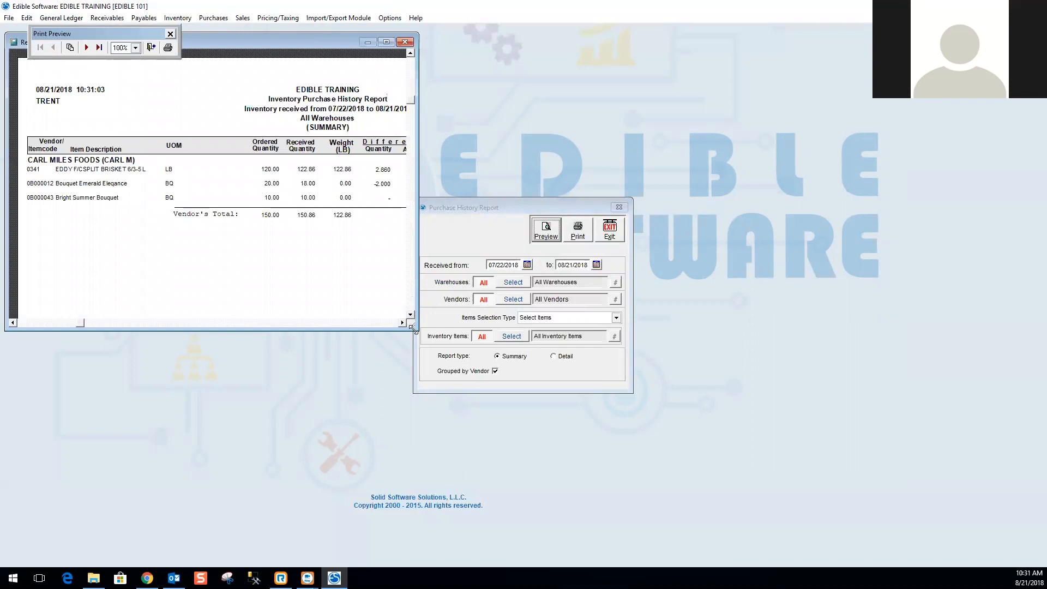
{"action": "left_click_drag", "start_coordinate": [412, 328], "coordinate": [389, 289]}
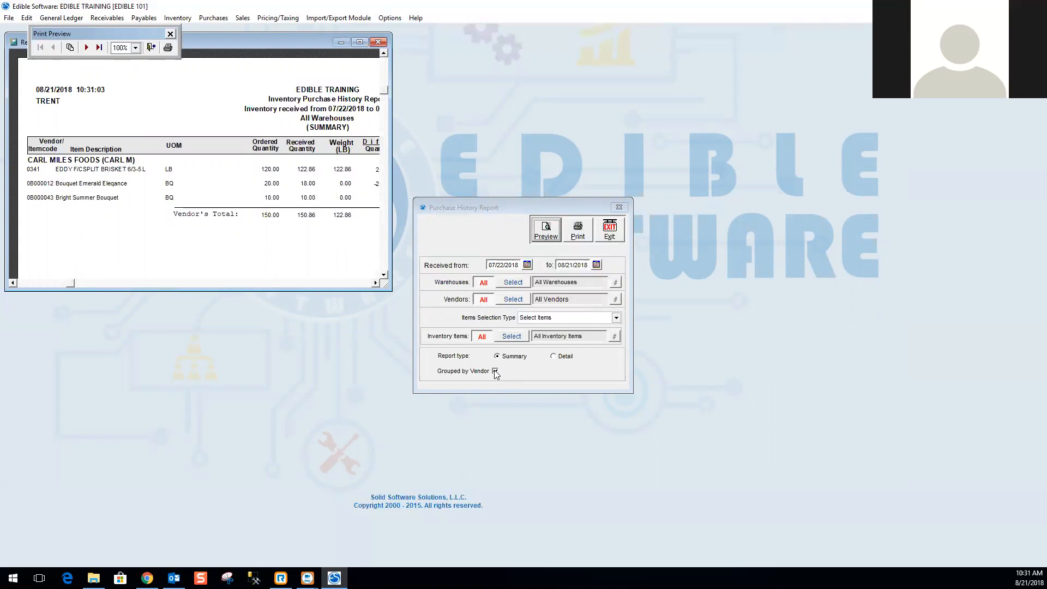
{"action": "left_click", "coordinate": [379, 42]}
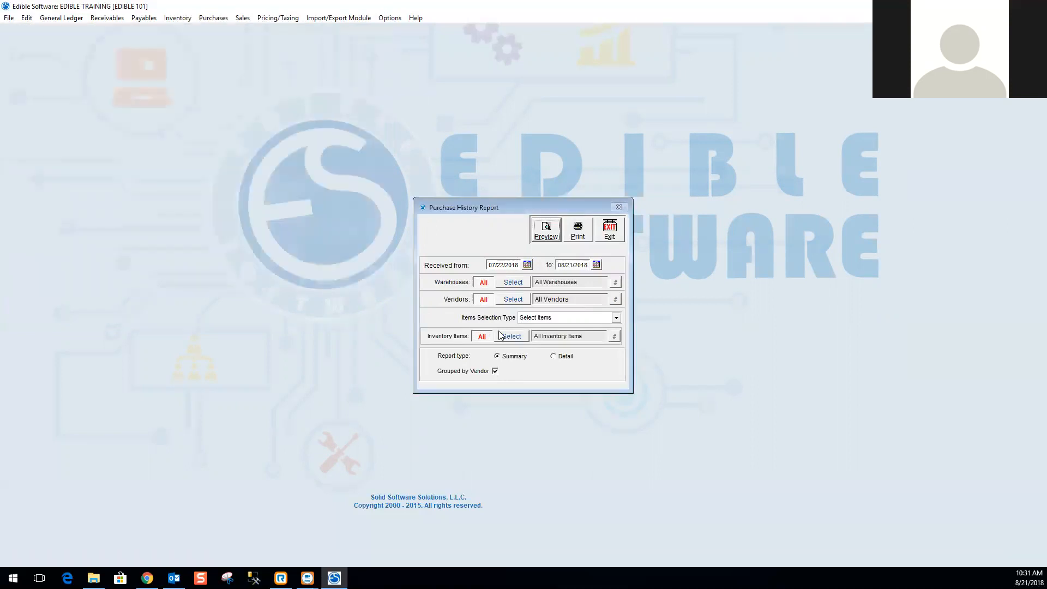
Turn off grouping by vendor, preview the report enlarged, and close the preview.
{"action": "left_click", "coordinate": [496, 371]}
{"action": "left_click", "coordinate": [549, 231]}
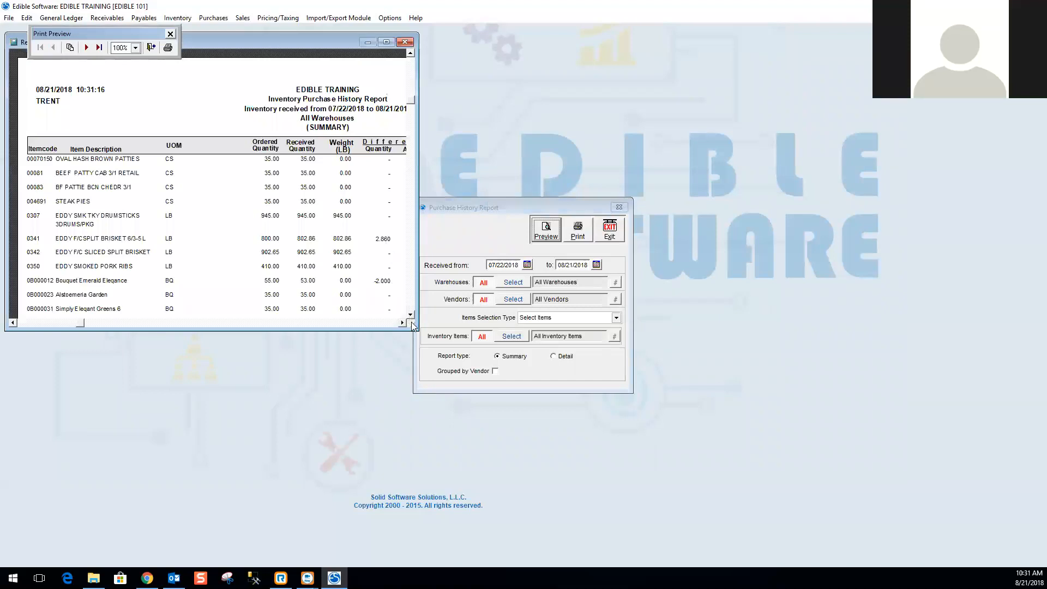
{"action": "left_click_drag", "start_coordinate": [412, 327], "coordinate": [637, 516]}
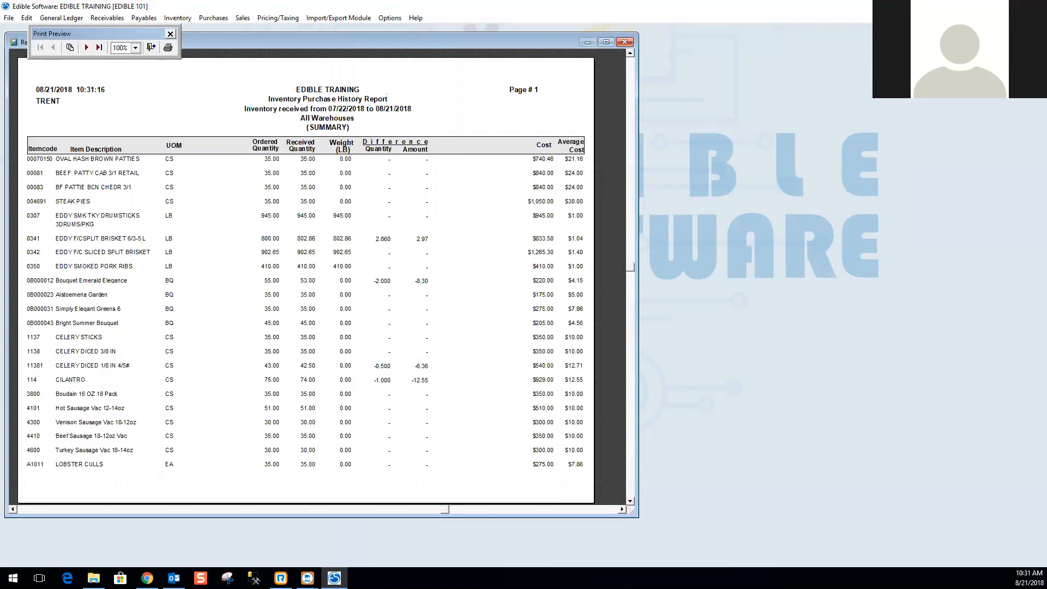
{"action": "left_click", "coordinate": [625, 42]}
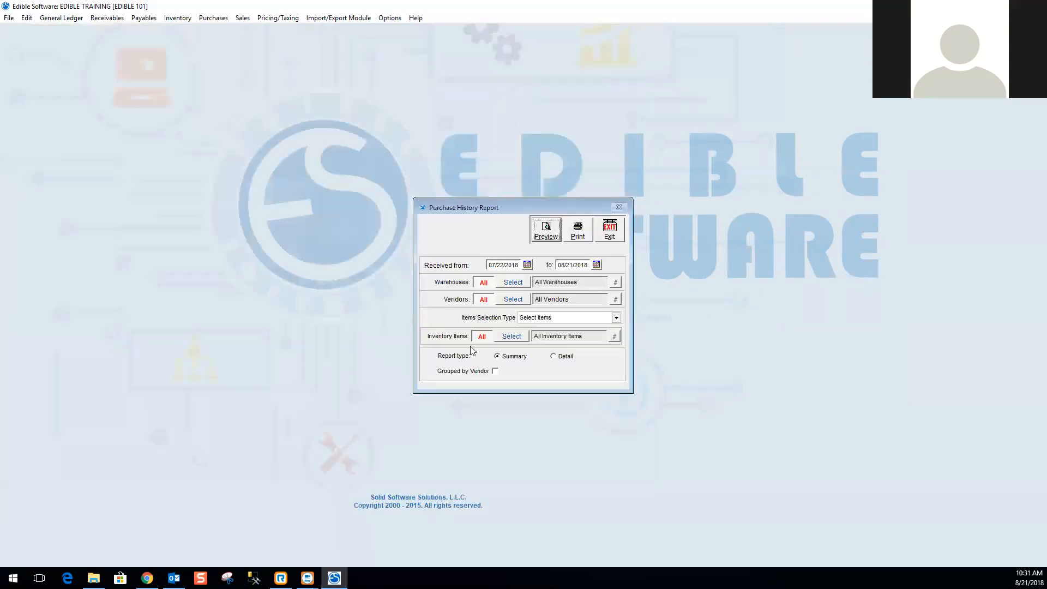
Switch the report type to Detail, preview the report enlarged, and close the preview.
{"action": "left_click", "coordinate": [554, 358]}
{"action": "left_click", "coordinate": [546, 232]}
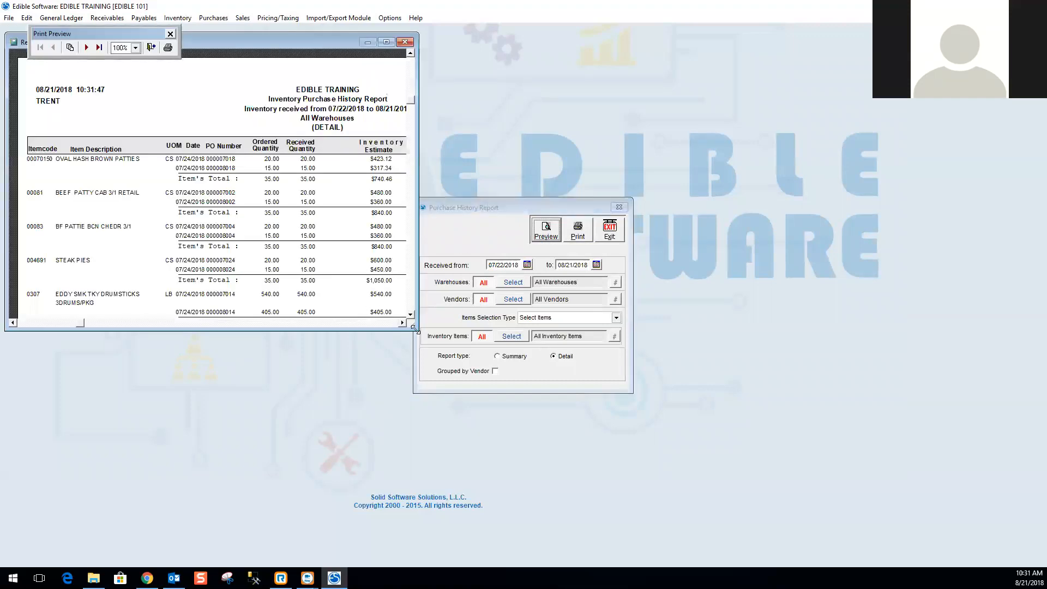
{"action": "left_click_drag", "start_coordinate": [412, 328], "coordinate": [650, 491]}
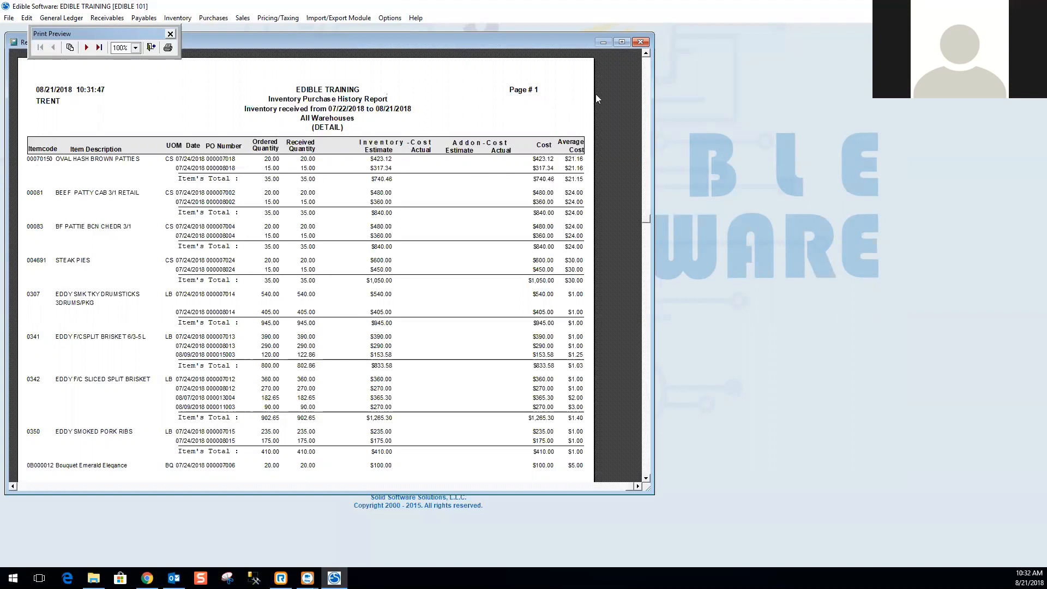
{"action": "left_click", "coordinate": [641, 43]}
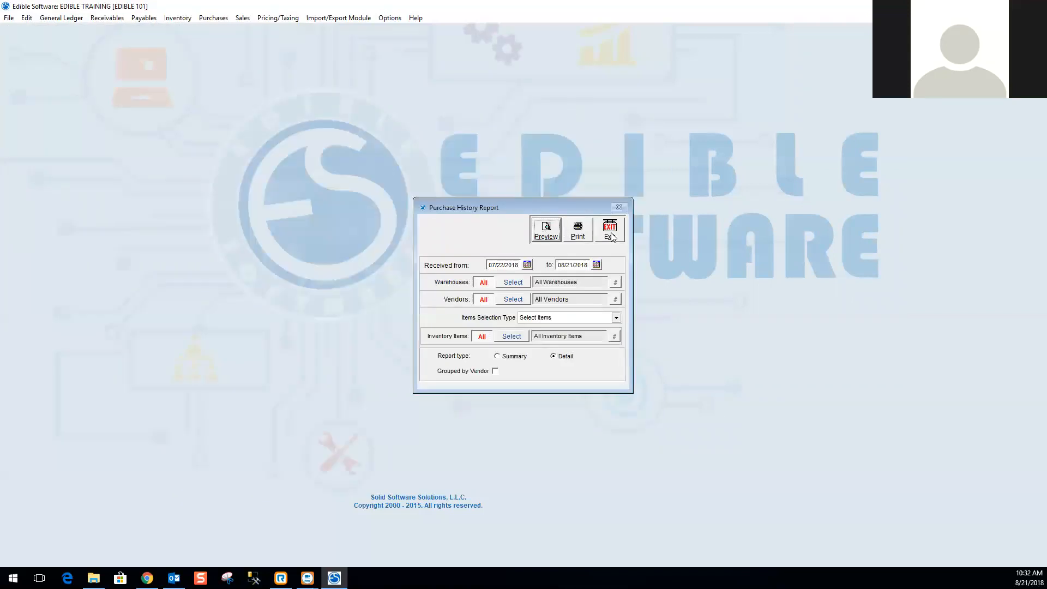
Exit the Purchase History Report and open the Reprint Receiver Labels report.
{"action": "left_click", "coordinate": [612, 235]}
{"action": "left_click", "coordinate": [208, 19]}
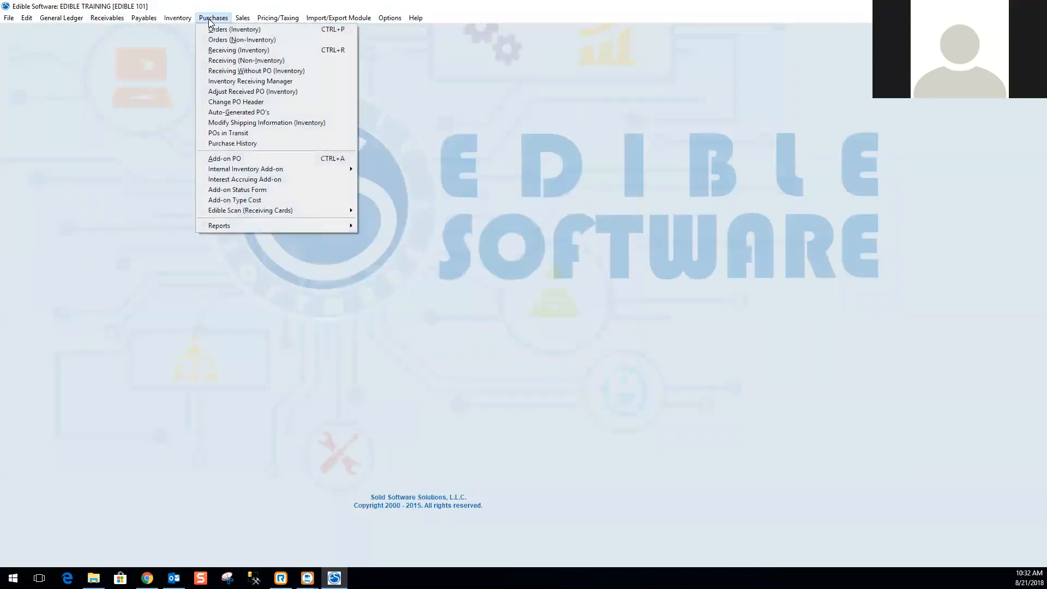
{"action": "mouse_move", "coordinate": [241, 227]}
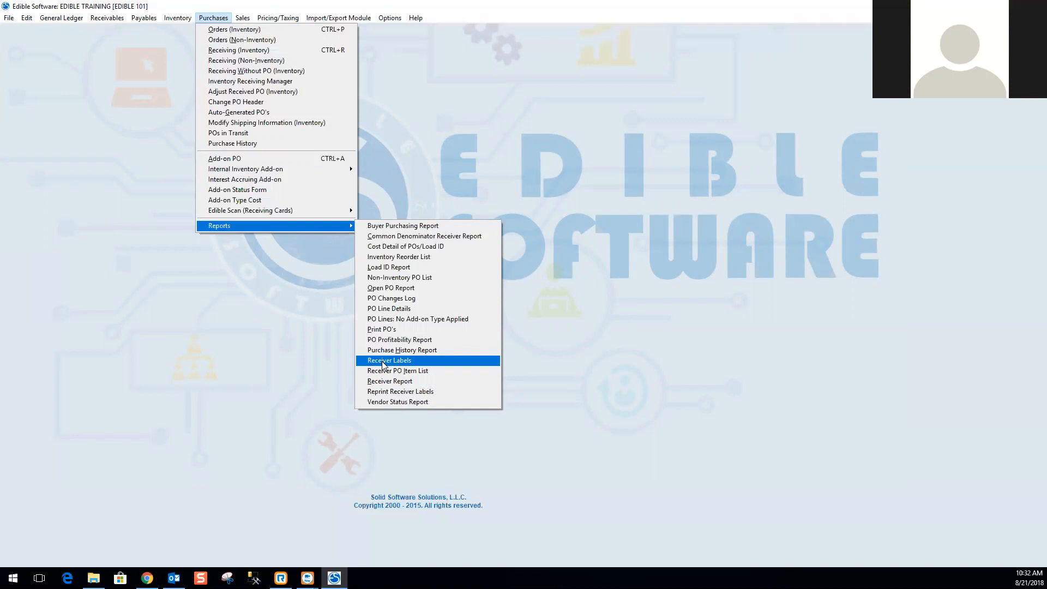
{"action": "left_click", "coordinate": [383, 391]}
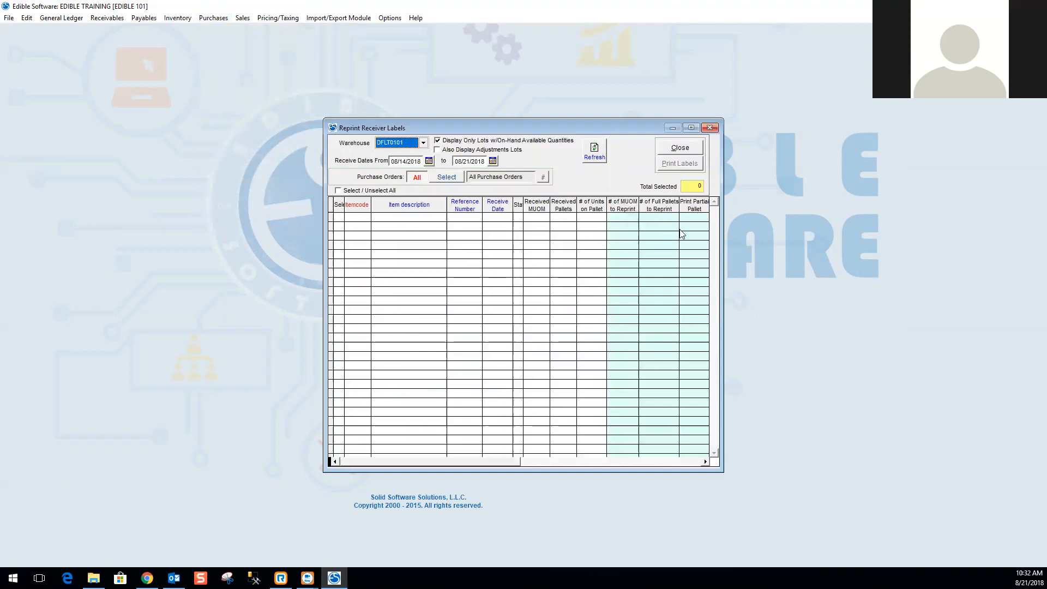
Set the receive dates start to 08/01/2018.
{"action": "left_click", "coordinate": [420, 161]}
{"action": "type", "text": "08/01/2018"}
{"action": "key", "text": "Tab"}
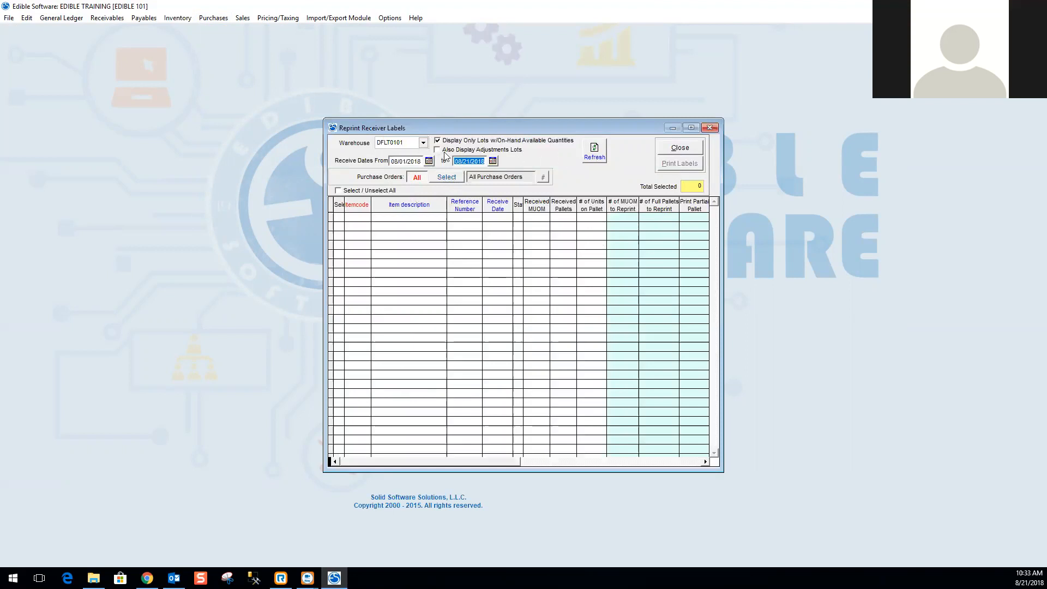
Refresh the lot list, select the EDDY F/C SLICED SPLIT BRISKET lot, and set its MUOM to reprint to 1.
{"action": "left_click", "coordinate": [595, 156]}
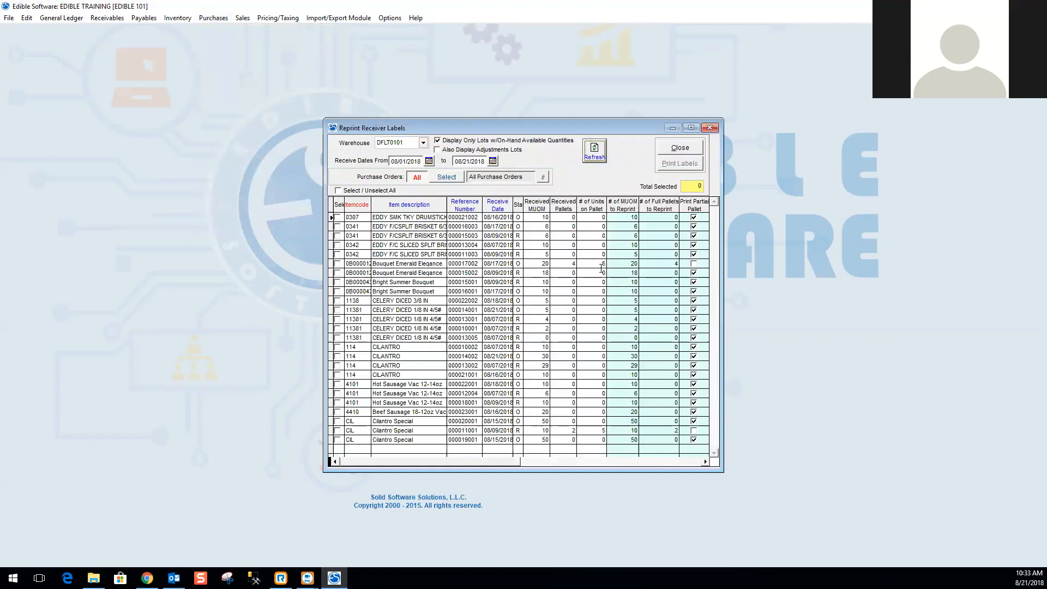
{"action": "left_click", "coordinate": [337, 246]}
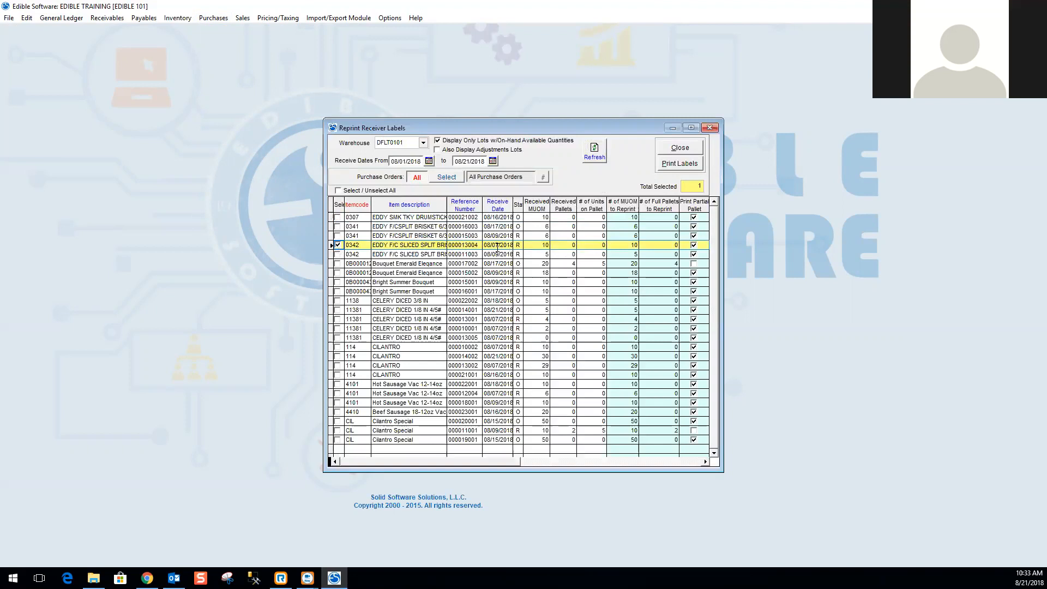
{"action": "left_click", "coordinate": [623, 244]}
{"action": "type", "text": "1"}
{"action": "key", "text": "Tab"}
Select the Bouquet Emerald Elegance lot and set its full pallets to reprint to 1.
{"action": "left_click", "coordinate": [338, 264]}
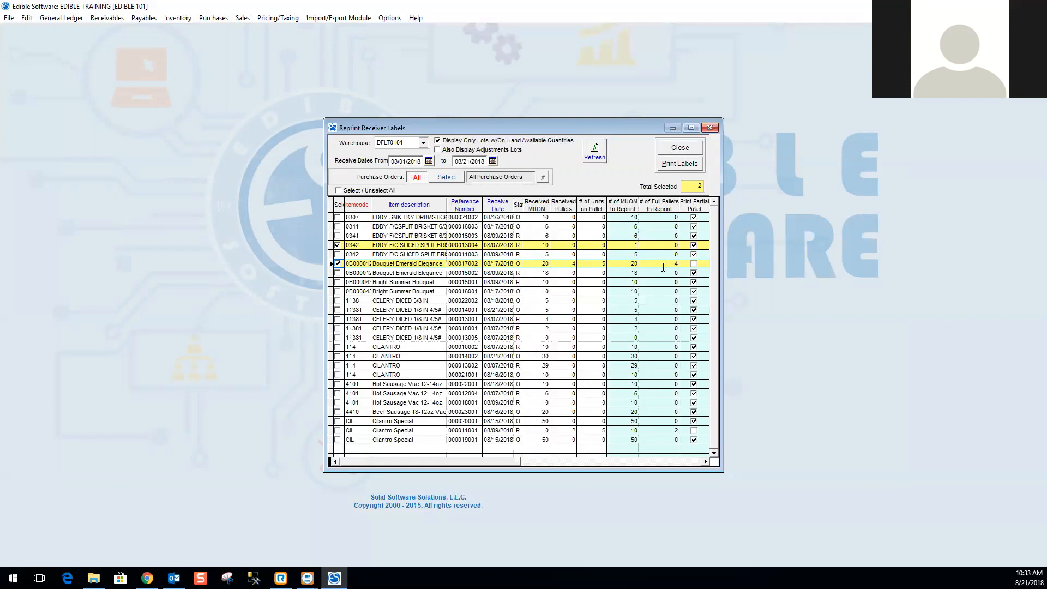
{"action": "left_click", "coordinate": [657, 264]}
{"action": "type", "text": "1"}
{"action": "key", "text": "Tab"}
Deselect both lots and close the Reprint Receiver Labels window.
{"action": "left_click", "coordinate": [338, 246]}
{"action": "left_click", "coordinate": [337, 264]}
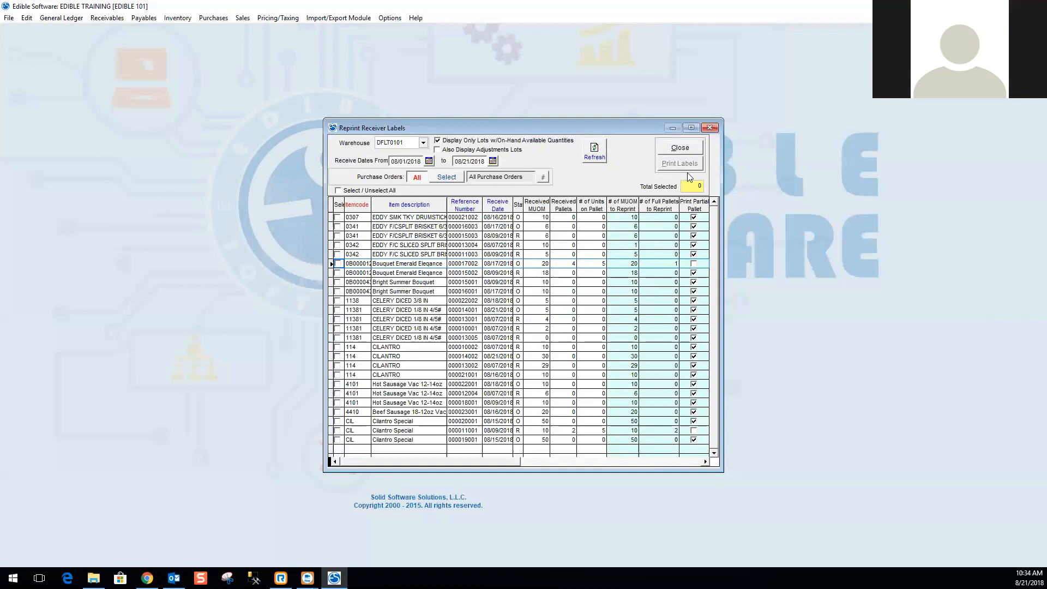
{"action": "left_click", "coordinate": [680, 147]}
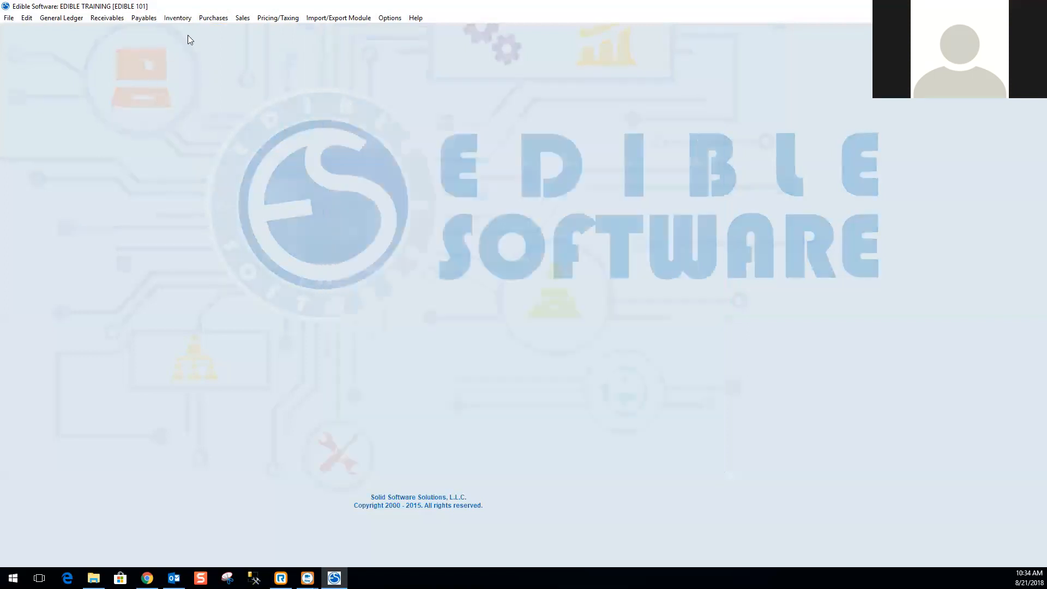
Open the Receiver Labels report from the purchasing reports.
{"action": "left_click", "coordinate": [213, 18]}
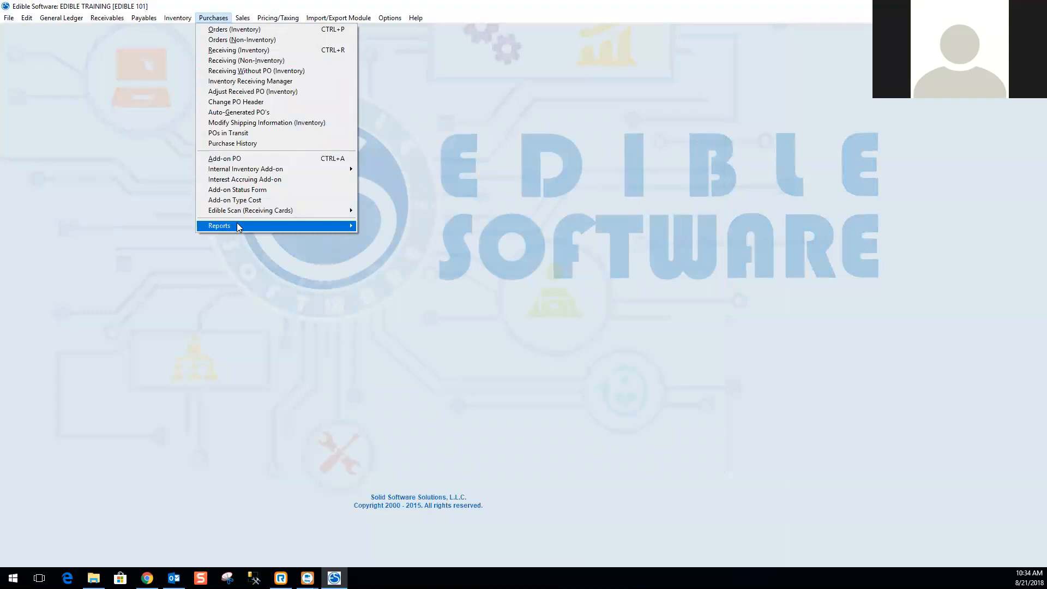
{"action": "mouse_move", "coordinate": [238, 226]}
{"action": "left_click", "coordinate": [480, 361]}
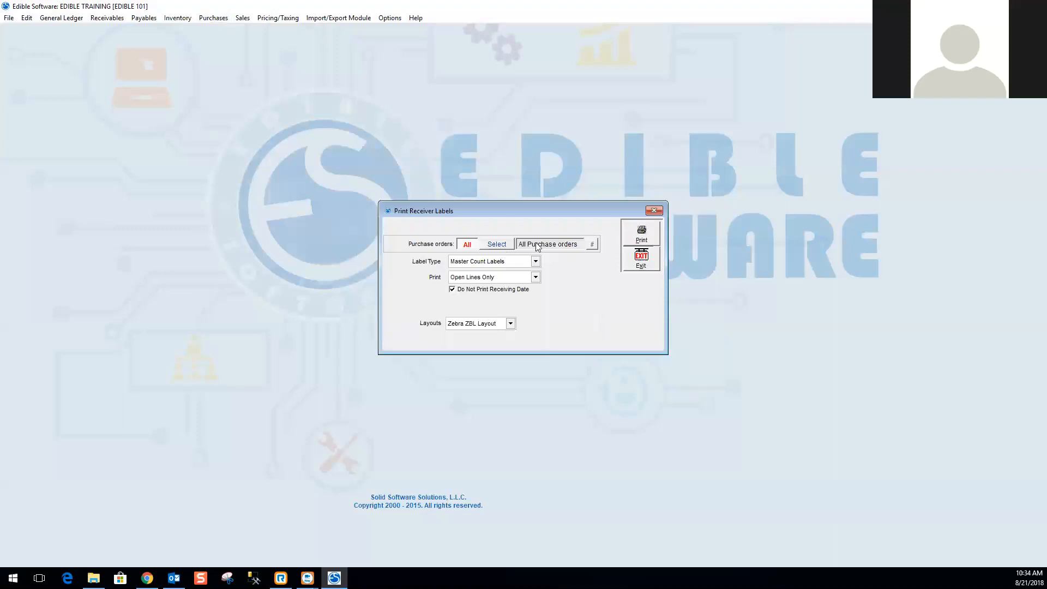
Switch the label type to Pallet Label and back to Master Count Labels, then exit the dialog.
{"action": "left_click", "coordinate": [536, 261]}
{"action": "left_click", "coordinate": [535, 271]}
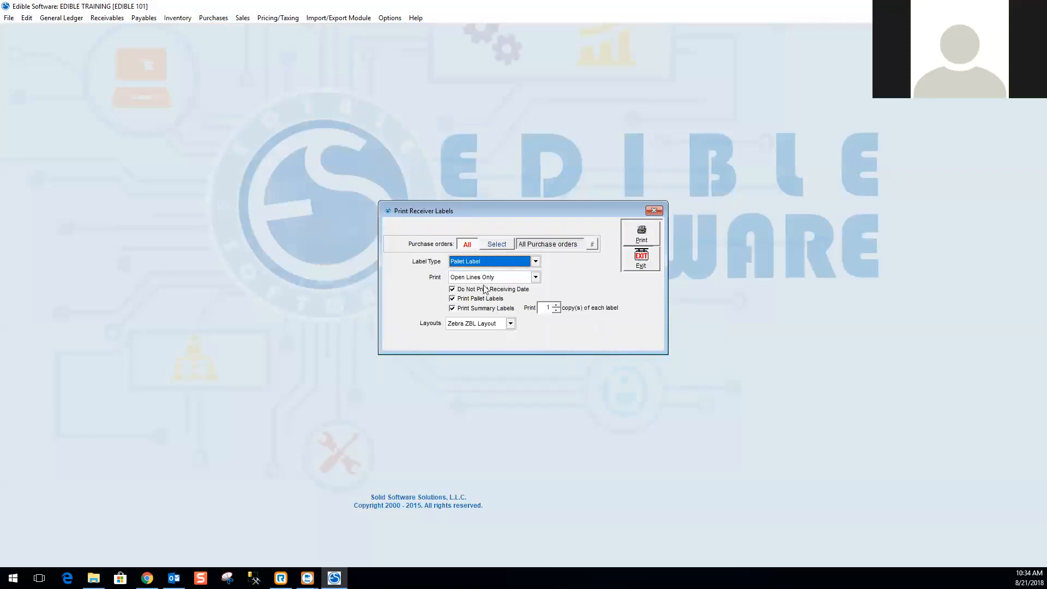
{"action": "left_click", "coordinate": [537, 262]}
{"action": "left_click", "coordinate": [490, 274]}
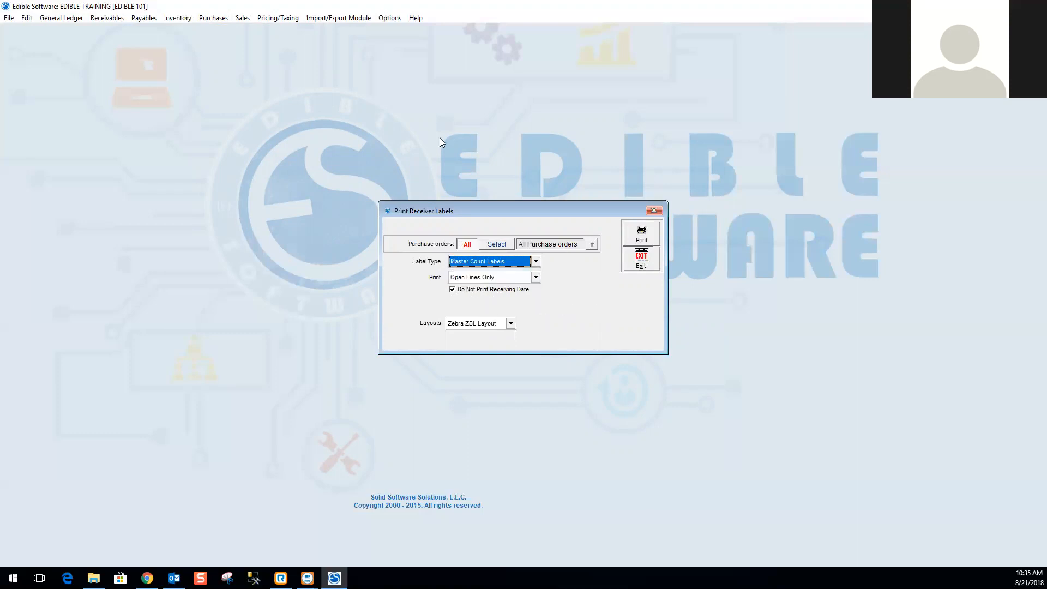
{"action": "left_click", "coordinate": [649, 264]}
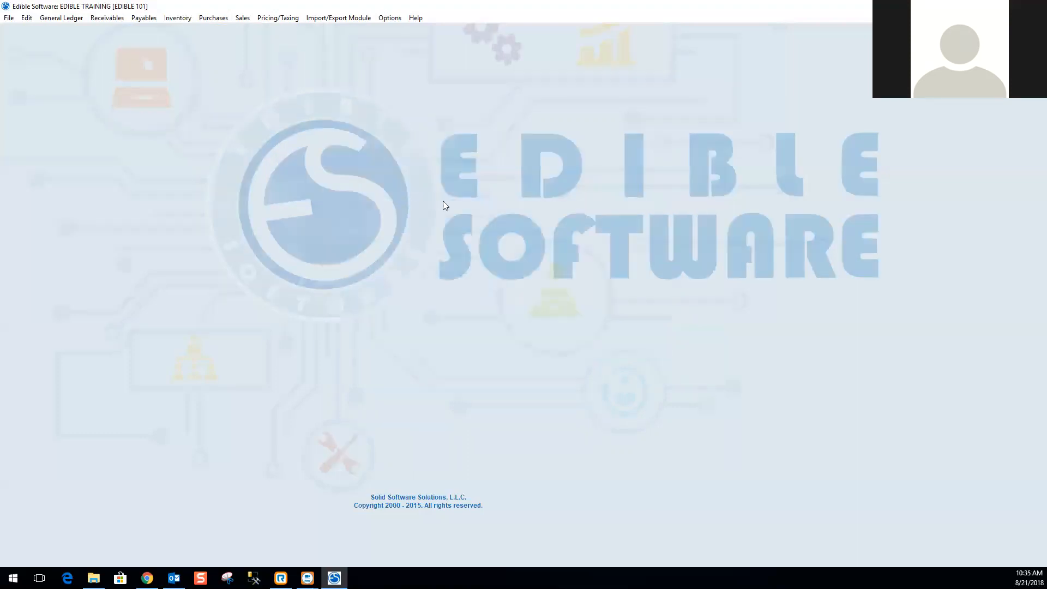
Open the Receiver PO Item List report from the purchasing reports.
{"action": "left_click", "coordinate": [225, 19]}
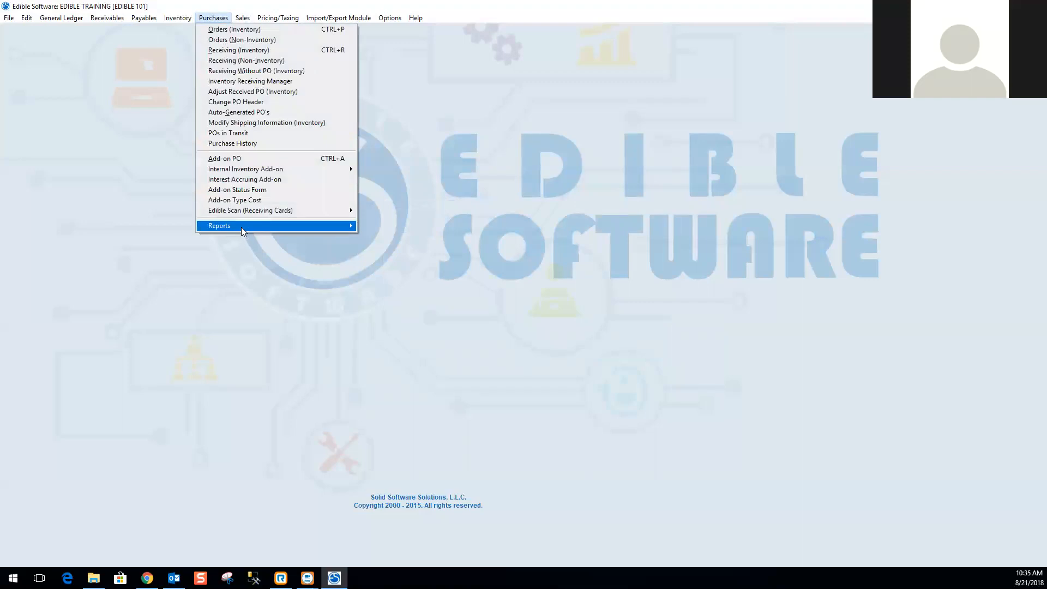
{"action": "mouse_move", "coordinate": [241, 226]}
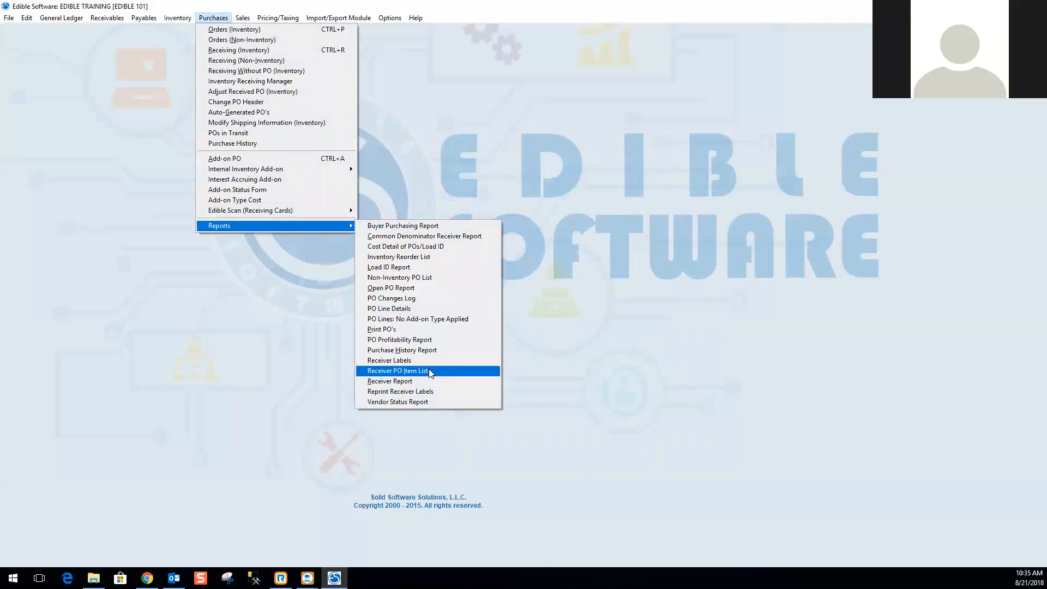
{"action": "left_click", "coordinate": [402, 371]}
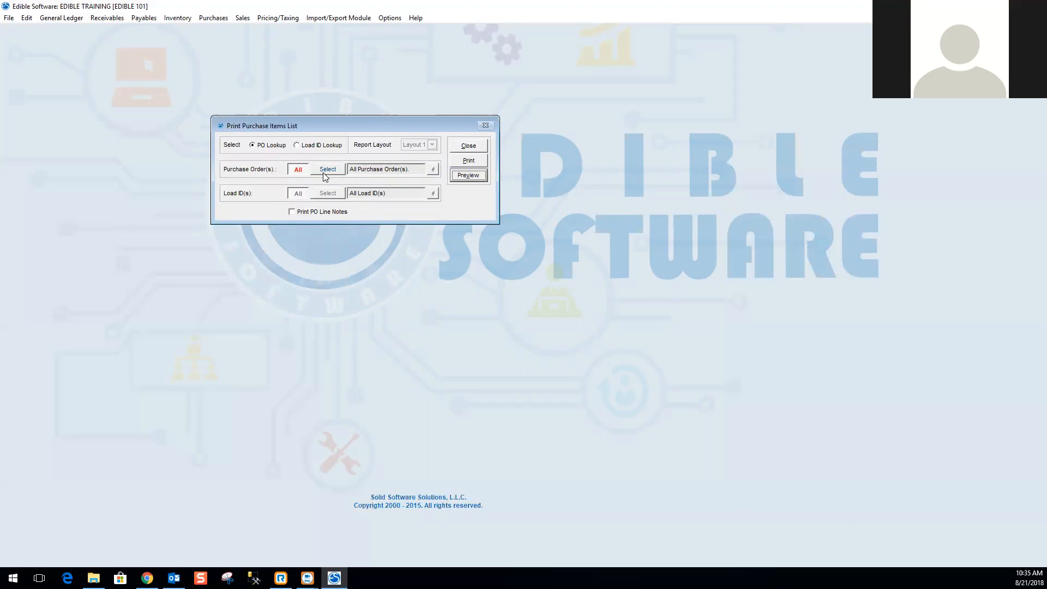
Switch to Load ID Lookup, review the report layout choices, and return to PO Lookup.
{"action": "left_click", "coordinate": [298, 146]}
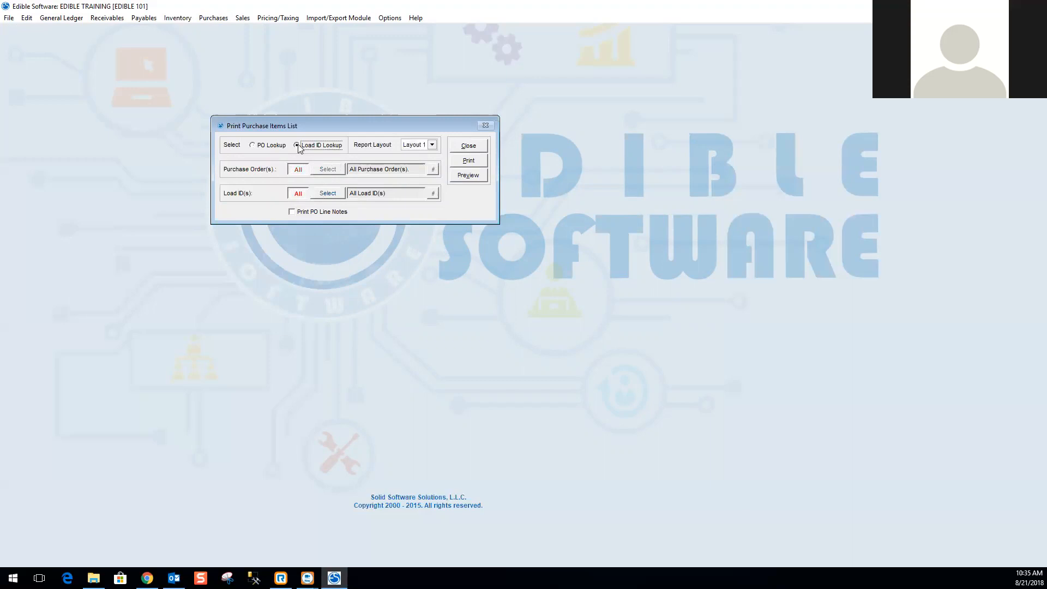
{"action": "left_click", "coordinate": [432, 144]}
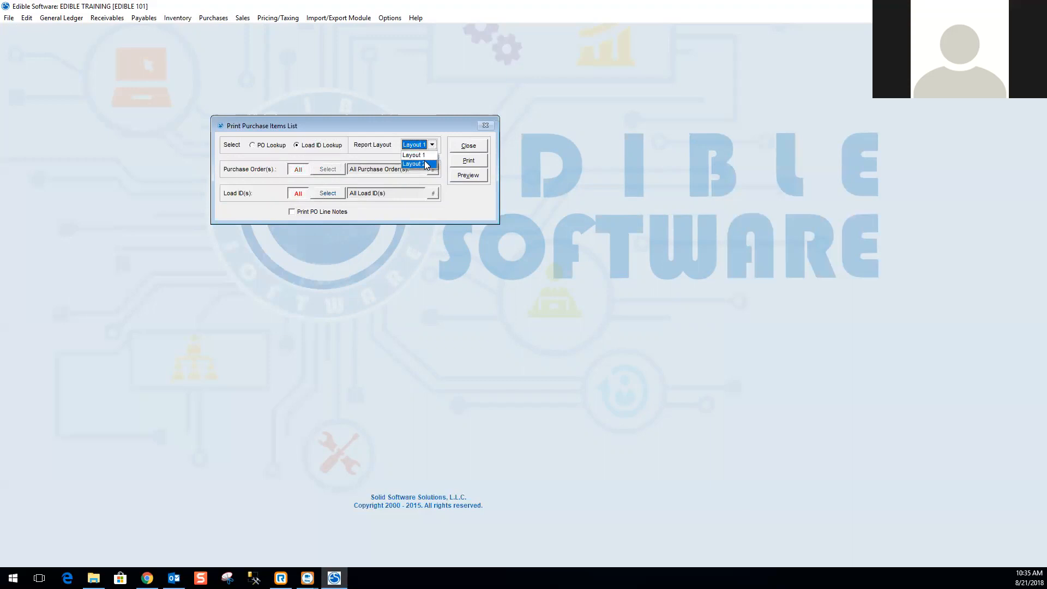
{"action": "left_click", "coordinate": [432, 147]}
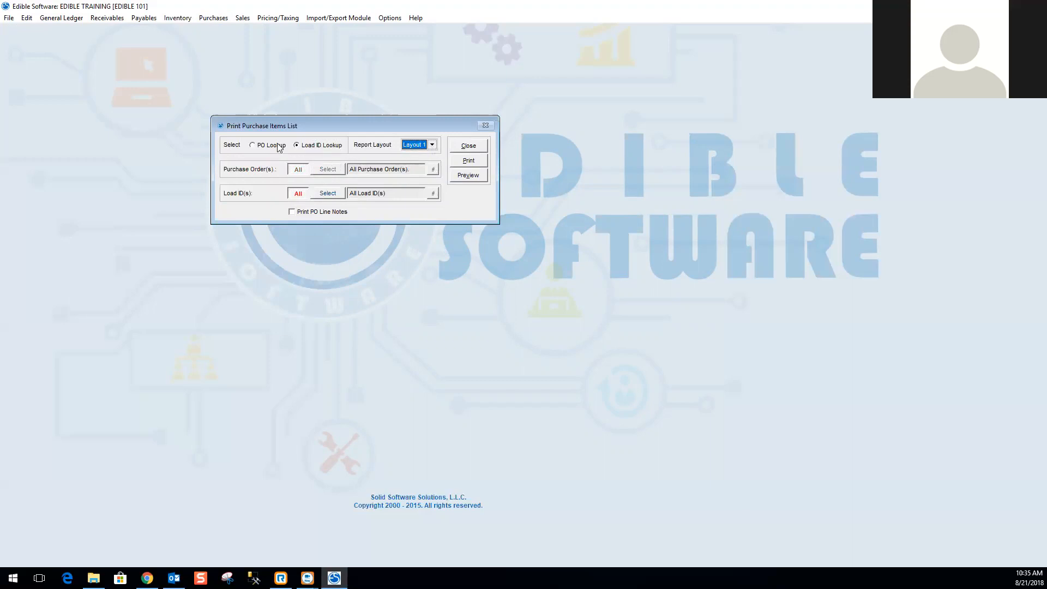
{"action": "left_click", "coordinate": [252, 145]}
Select purchase order 000009 for the report.
{"action": "left_click", "coordinate": [327, 169]}
{"action": "left_click", "coordinate": [434, 170]}
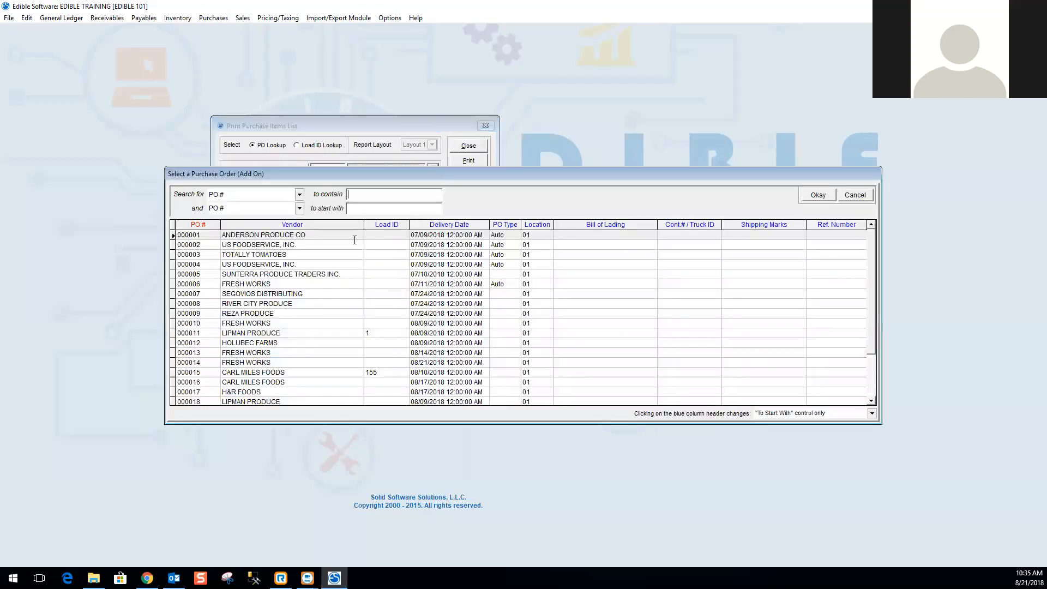
{"action": "double_click", "coordinate": [281, 313]}
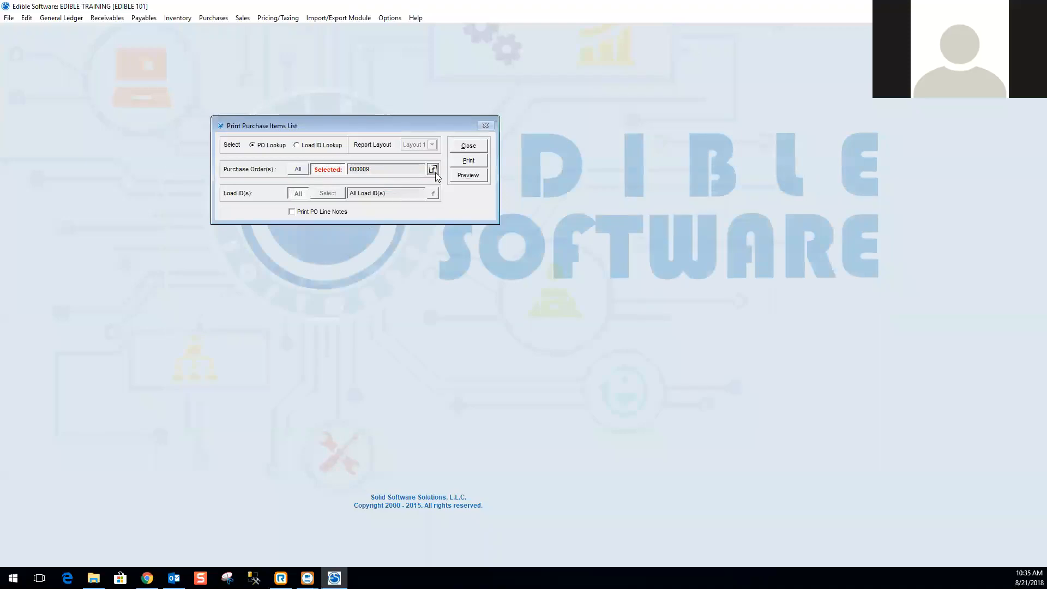
Preview the purchase items list report enlarged and close the preview.
{"action": "left_click", "coordinate": [469, 177]}
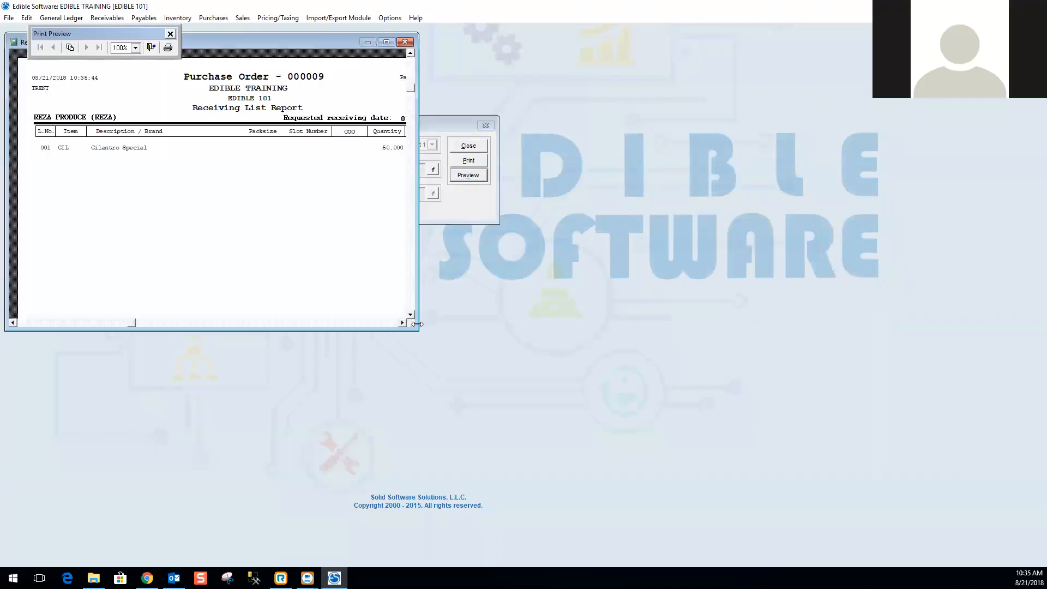
{"action": "left_click_drag", "start_coordinate": [418, 328], "coordinate": [559, 396]}
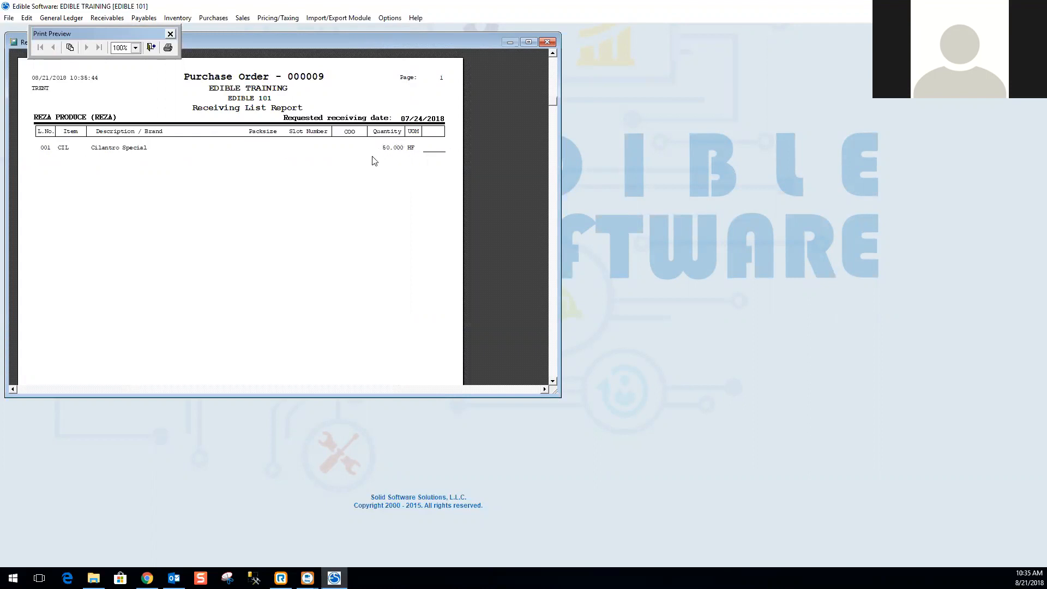
{"action": "left_click", "coordinate": [548, 42]}
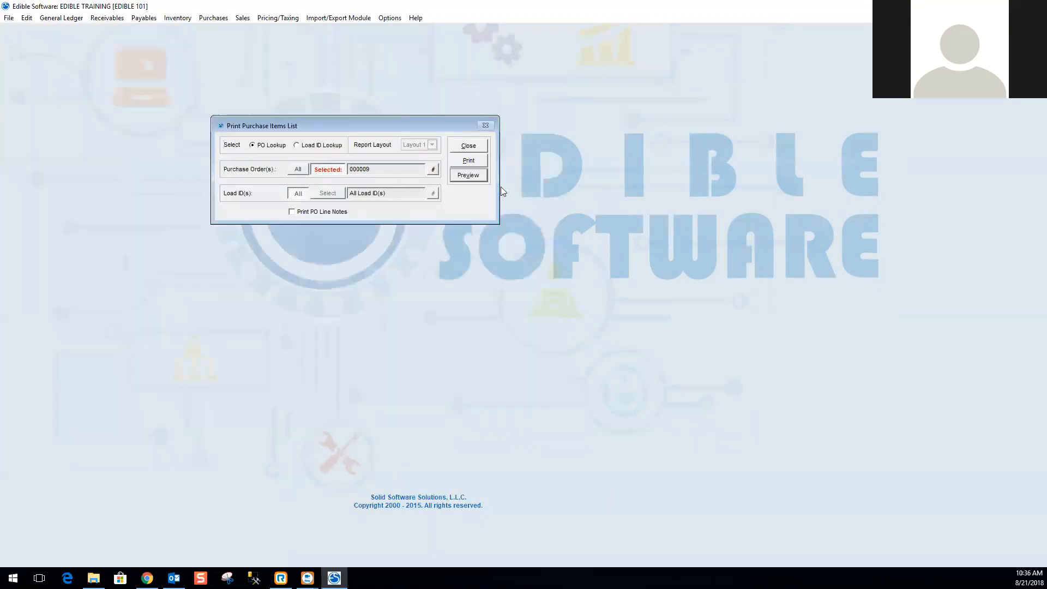
Close the Print Purchase Items List dialog and open the Receiver Report.
{"action": "left_click", "coordinate": [473, 145]}
{"action": "left_click", "coordinate": [213, 18]}
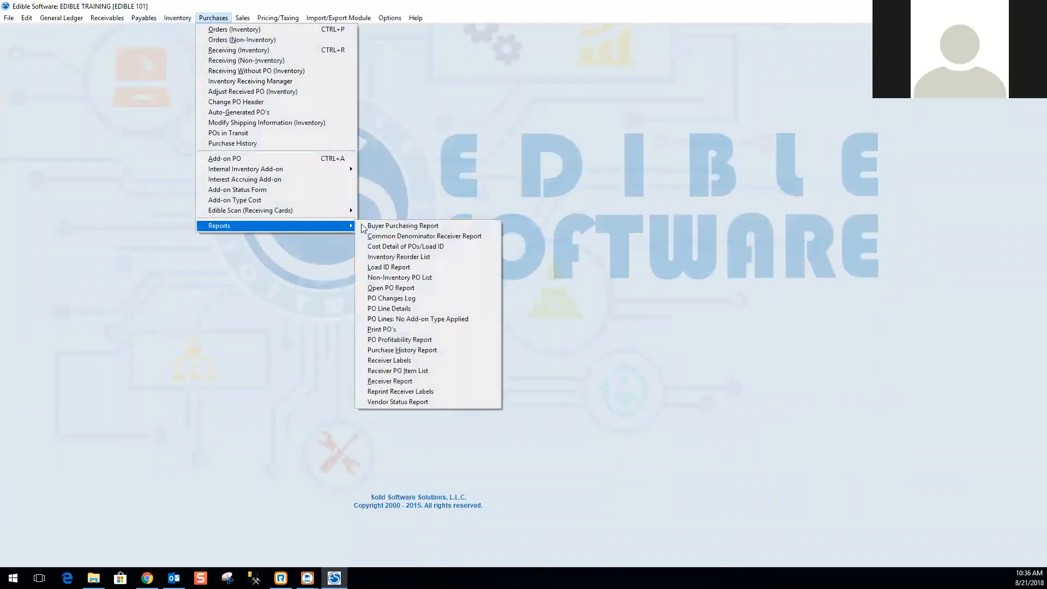
{"action": "left_click", "coordinate": [402, 384]}
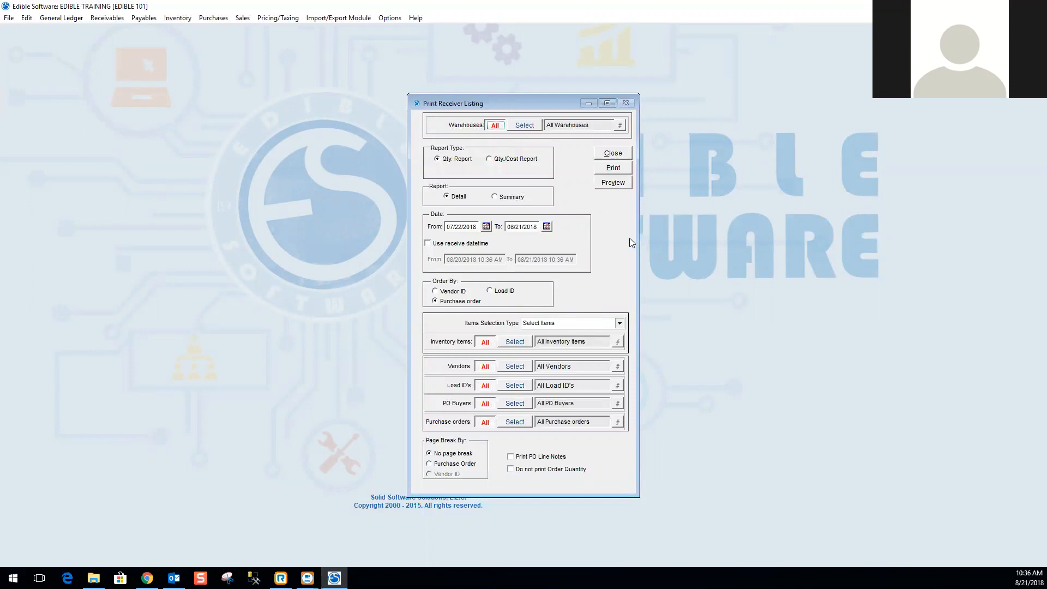
Set the report to Summary and try the Use receive datetime option before turning it off again.
{"action": "left_click", "coordinate": [496, 197]}
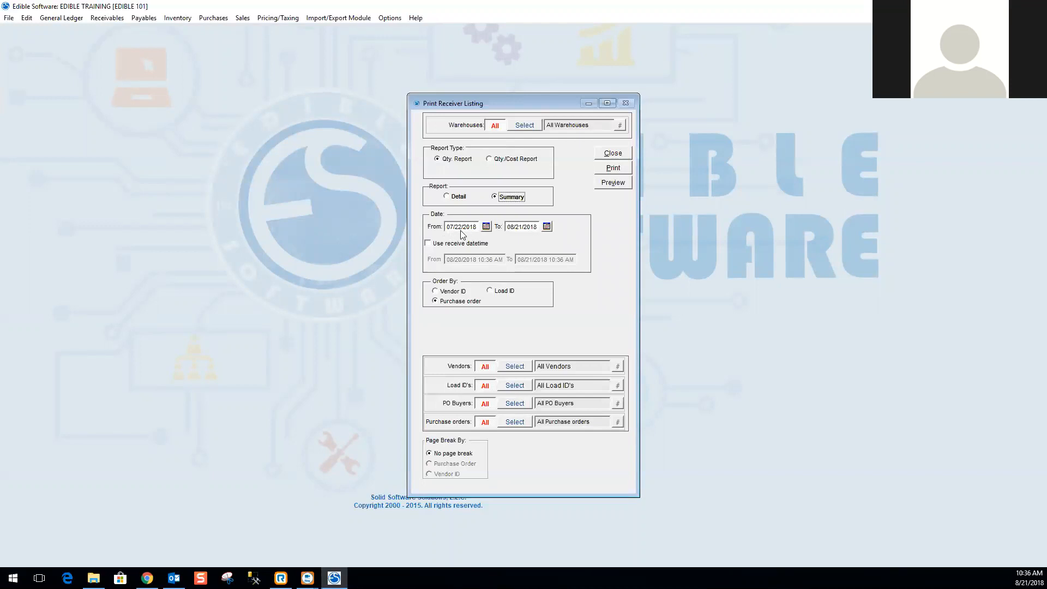
{"action": "left_click", "coordinate": [428, 244]}
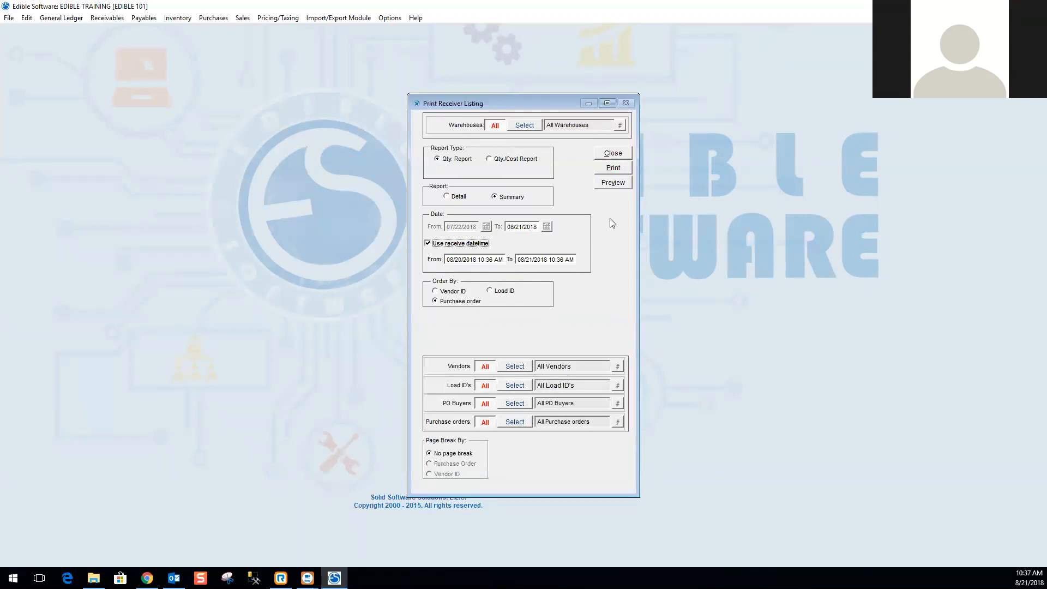
{"action": "left_click", "coordinate": [616, 183]}
{"action": "left_click", "coordinate": [560, 325]}
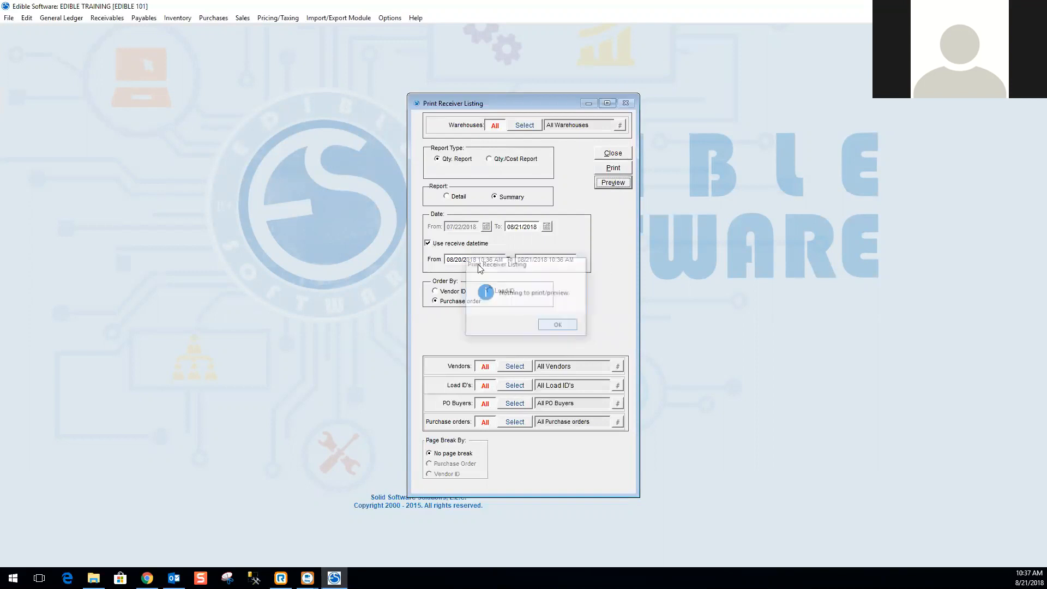
{"action": "left_click", "coordinate": [429, 244]}
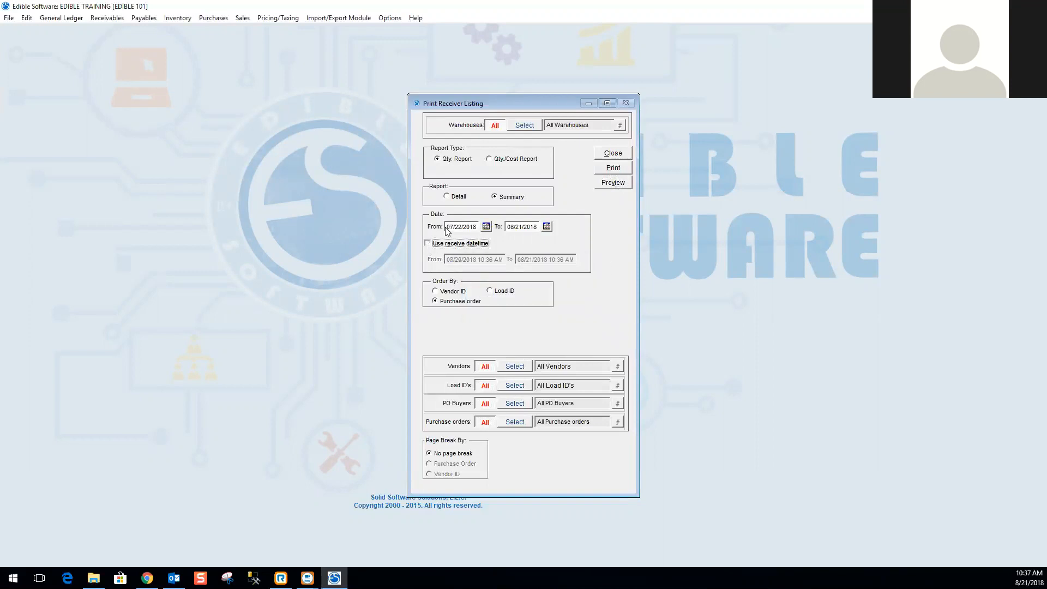
Preview the summary receiver report enlarged and close the preview.
{"action": "left_click", "coordinate": [627, 183]}
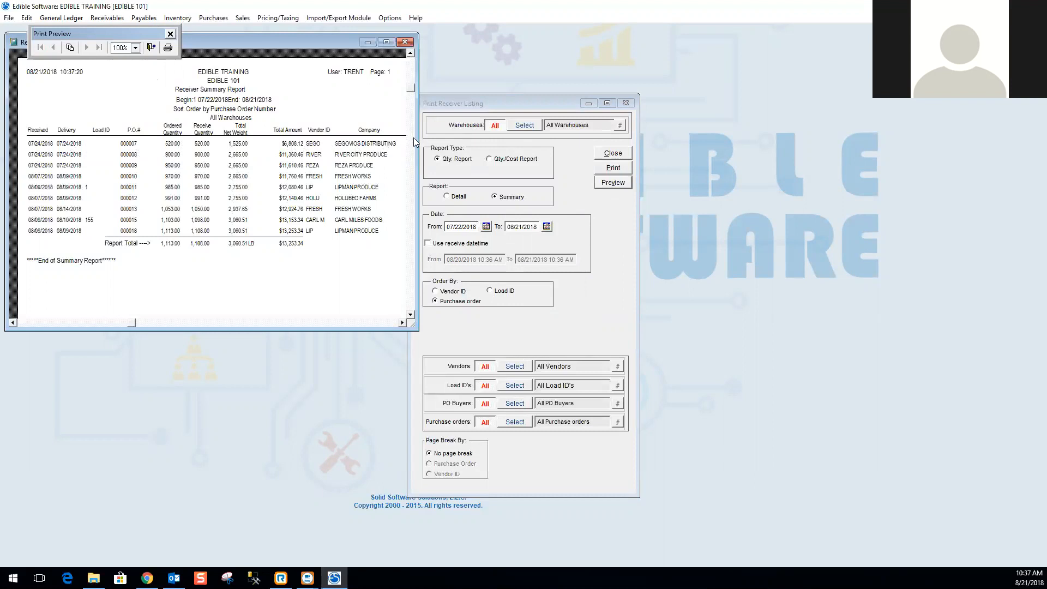
{"action": "left_click_drag", "start_coordinate": [415, 138], "coordinate": [531, 137]}
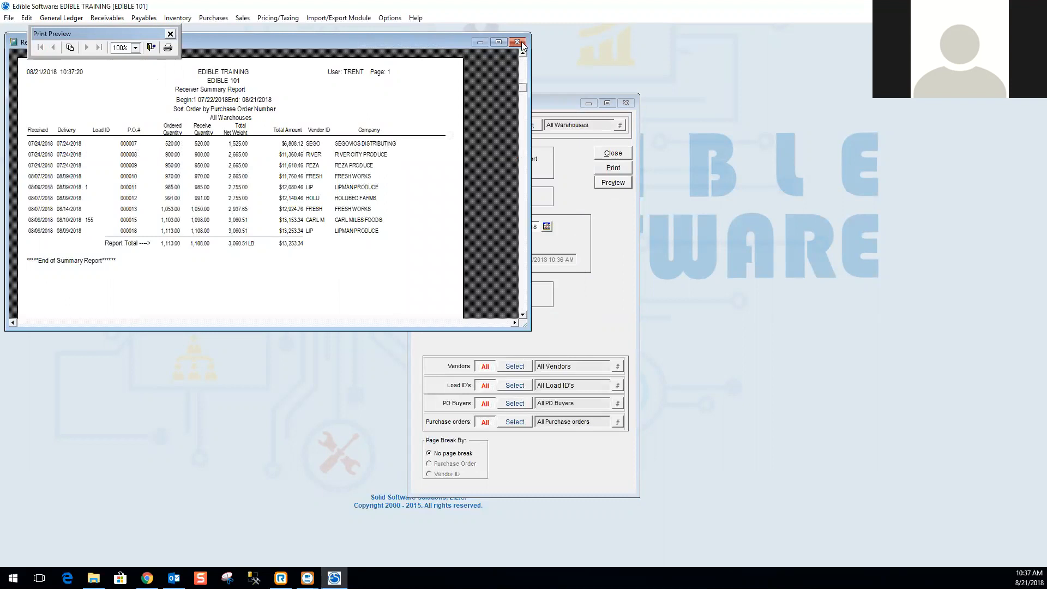
{"action": "left_click", "coordinate": [519, 42]}
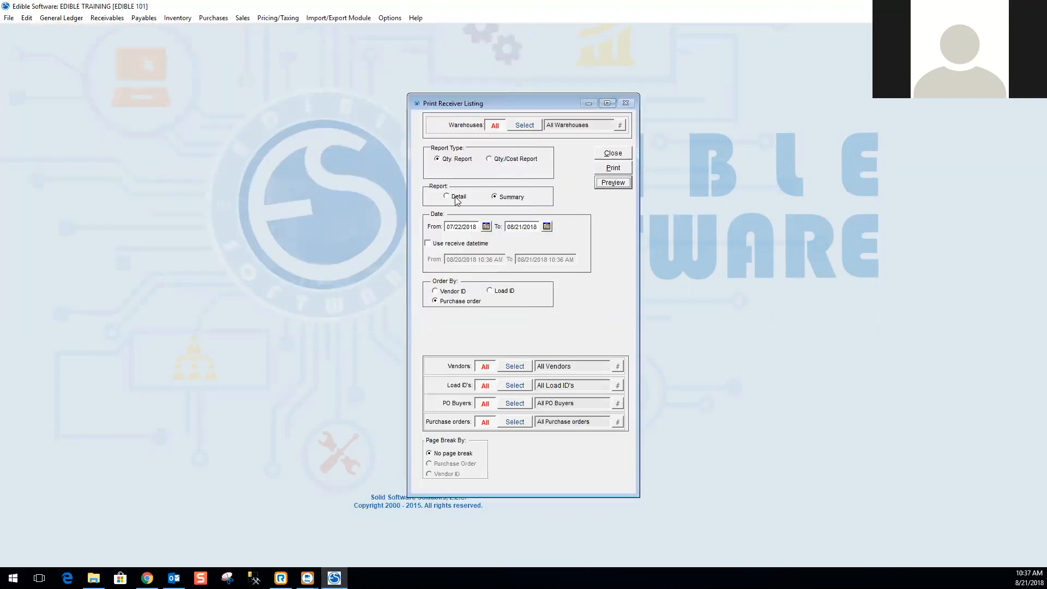
Switch the report to Detail, preview it enlarged, and close the preview.
{"action": "left_click", "coordinate": [448, 197]}
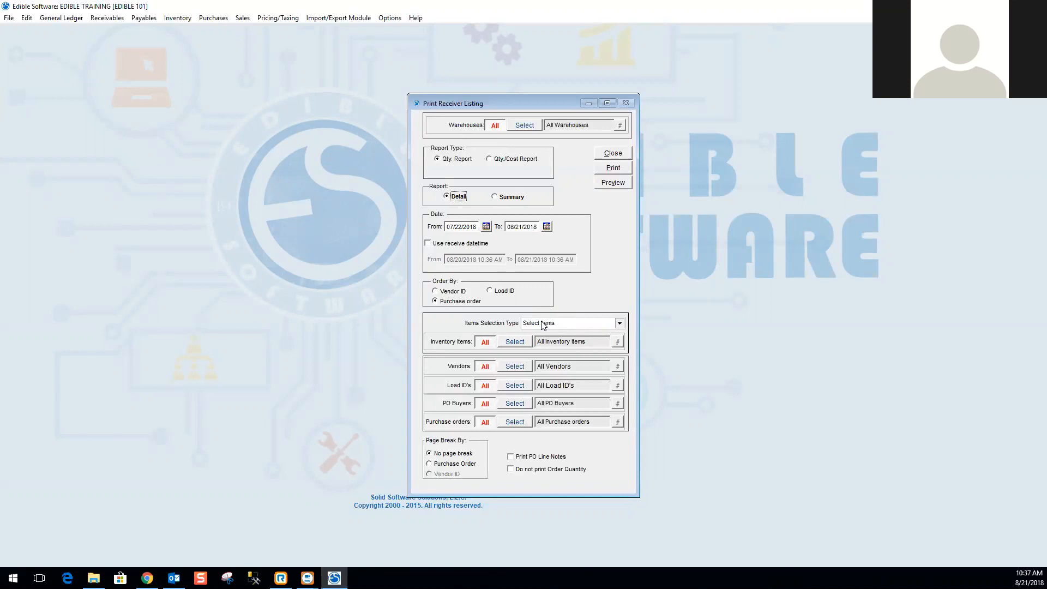
{"action": "left_click", "coordinate": [613, 182]}
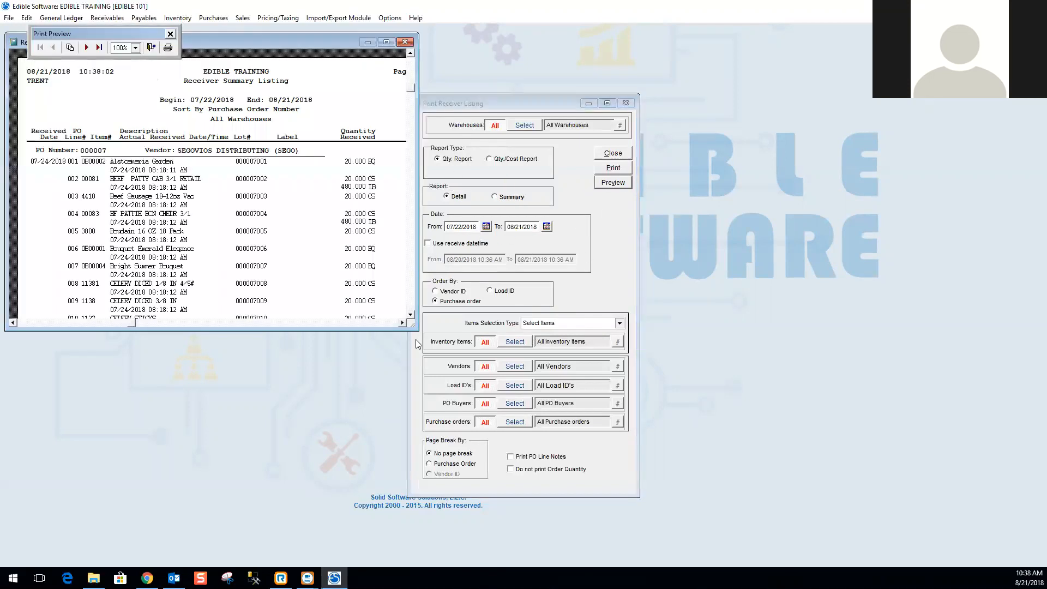
{"action": "left_click_drag", "start_coordinate": [416, 330], "coordinate": [385, 340]}
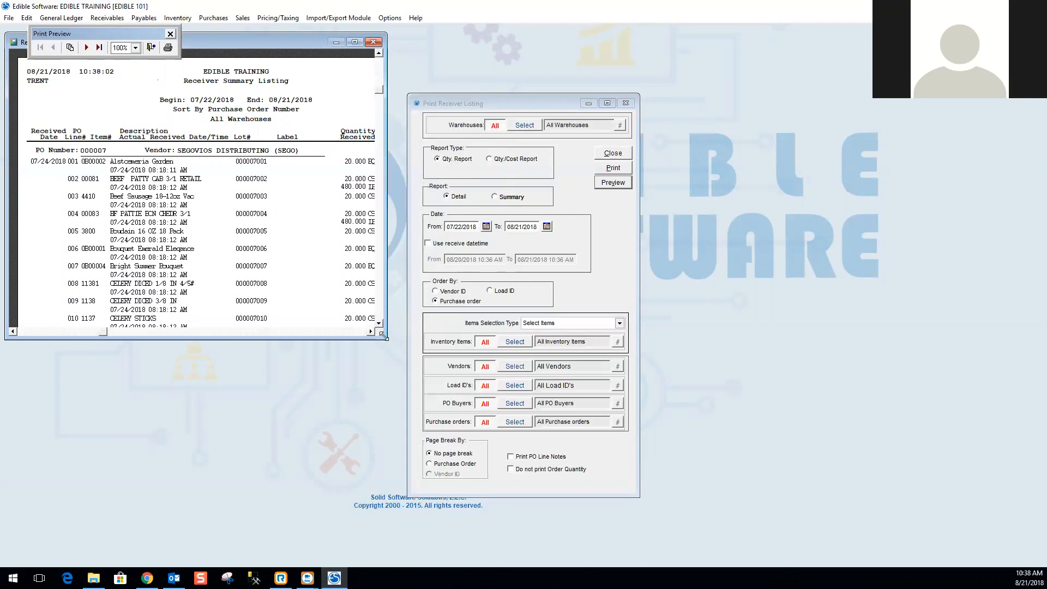
{"action": "left_click_drag", "start_coordinate": [385, 338], "coordinate": [709, 464]}
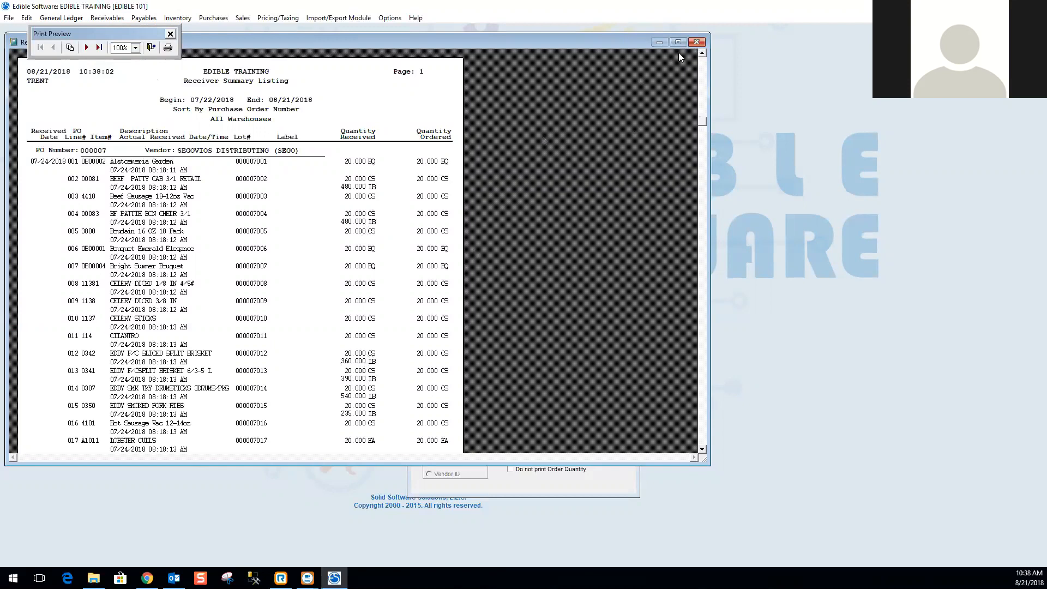
{"action": "left_click", "coordinate": [697, 43]}
Switch the report type to Qty/Cost Report.
{"action": "left_click", "coordinate": [500, 160]}
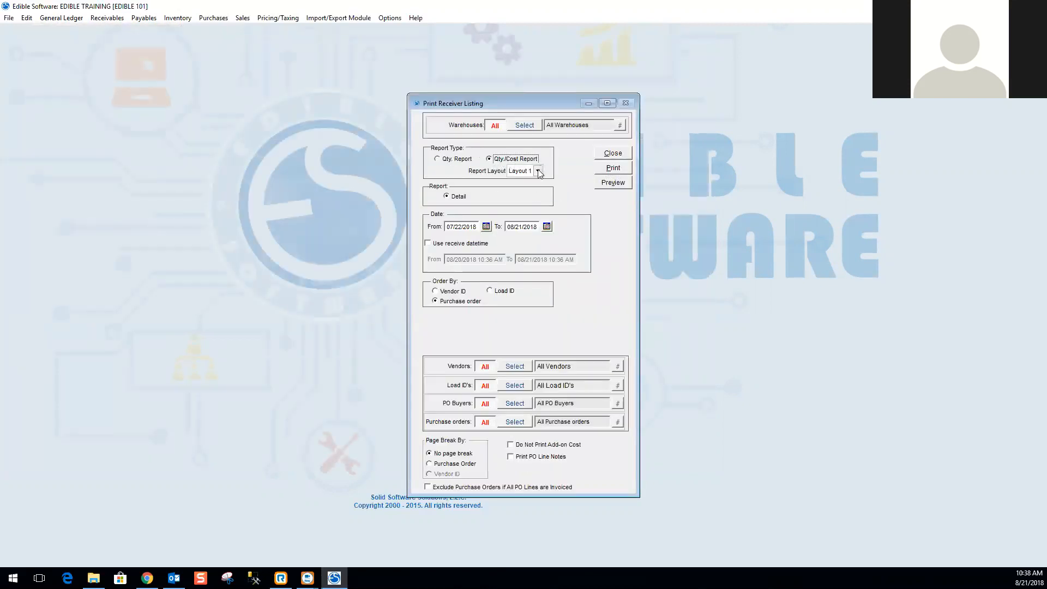
Preview the Qty/Cost report with Layout 1 enlarged and close the preview.
{"action": "left_click", "coordinate": [539, 171]}
{"action": "left_click", "coordinate": [540, 173]}
{"action": "left_click", "coordinate": [612, 183]}
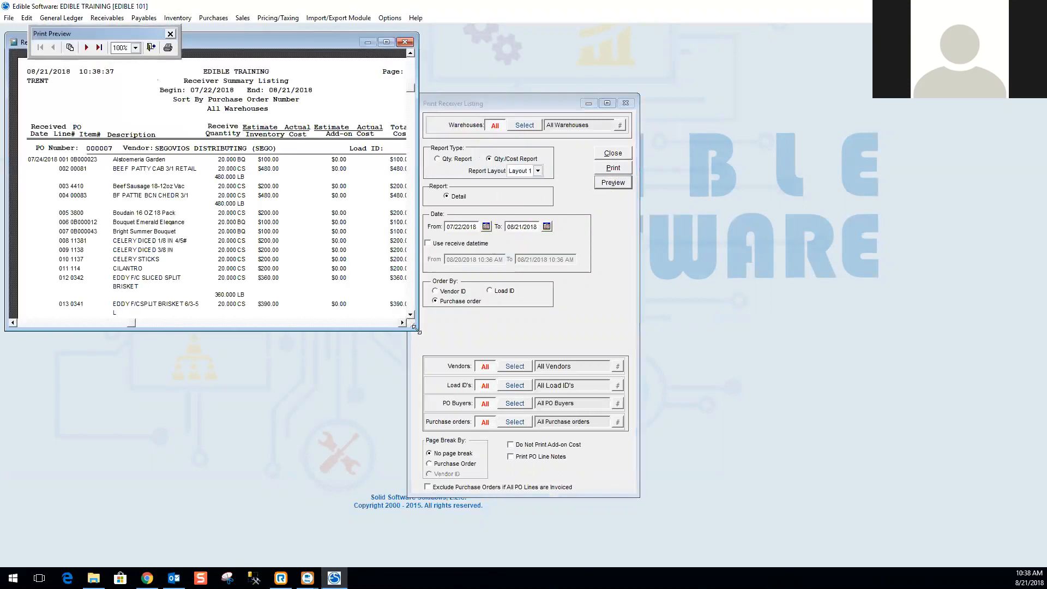
{"action": "left_click_drag", "start_coordinate": [416, 328], "coordinate": [578, 471]}
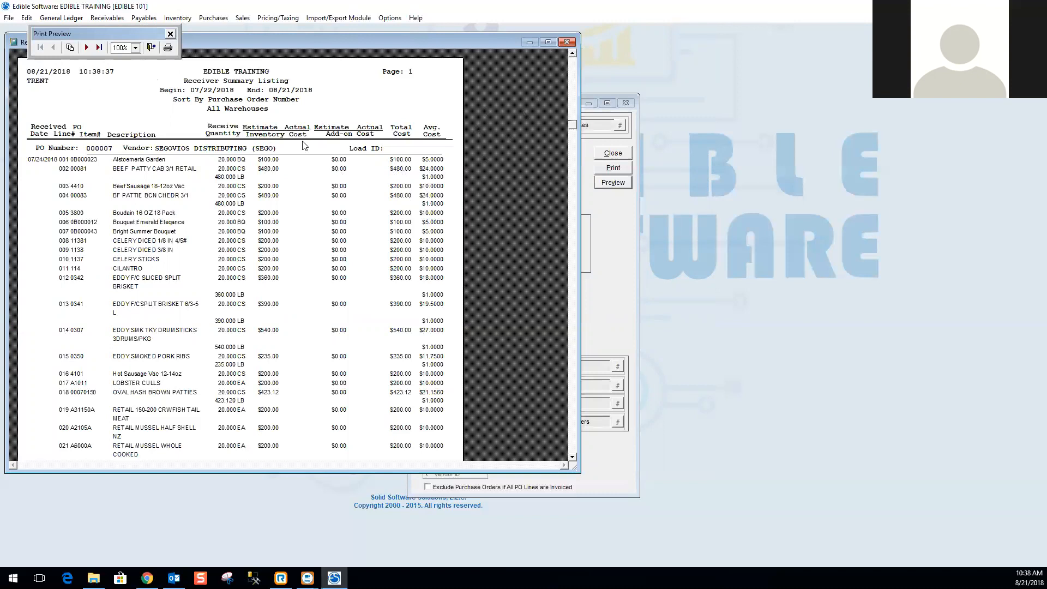
{"action": "left_click", "coordinate": [566, 42]}
Set the report layout to Layout 2 and preview the report enlarged.
{"action": "left_click", "coordinate": [537, 171]}
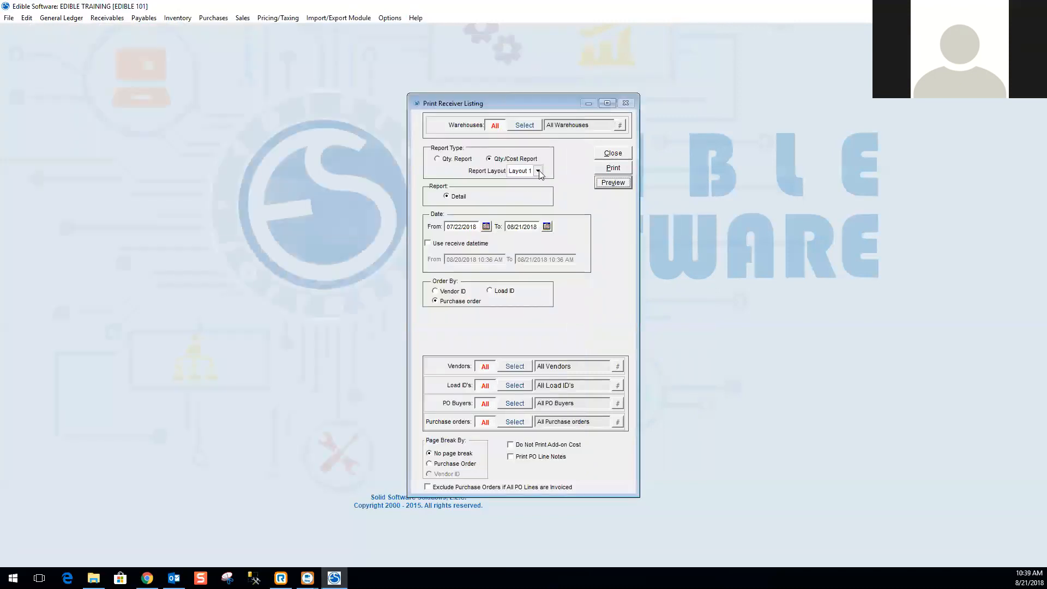
{"action": "left_click", "coordinate": [532, 189]}
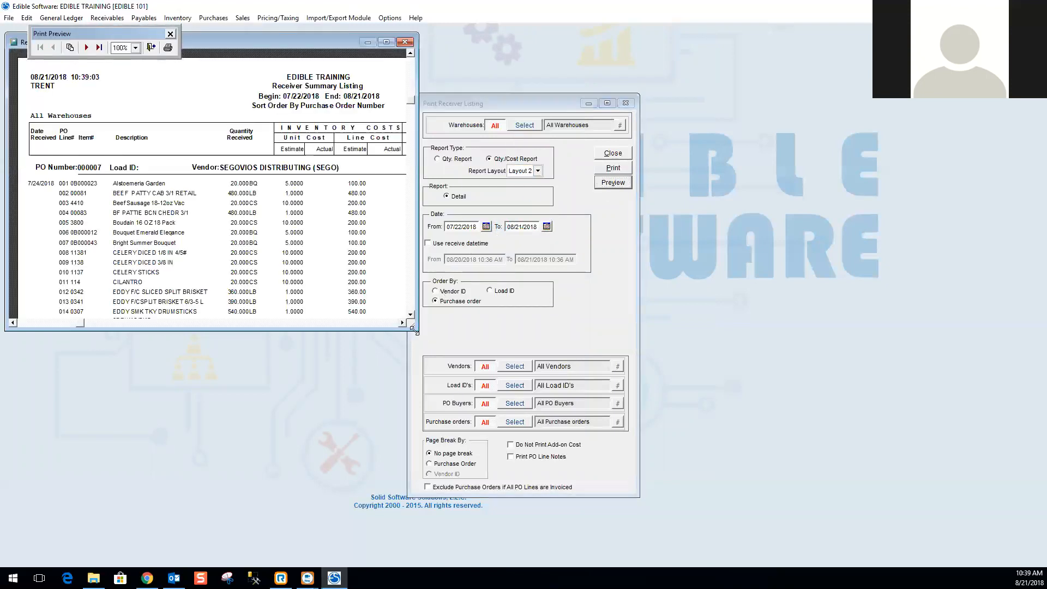
{"action": "left_click_drag", "start_coordinate": [412, 328], "coordinate": [646, 480]}
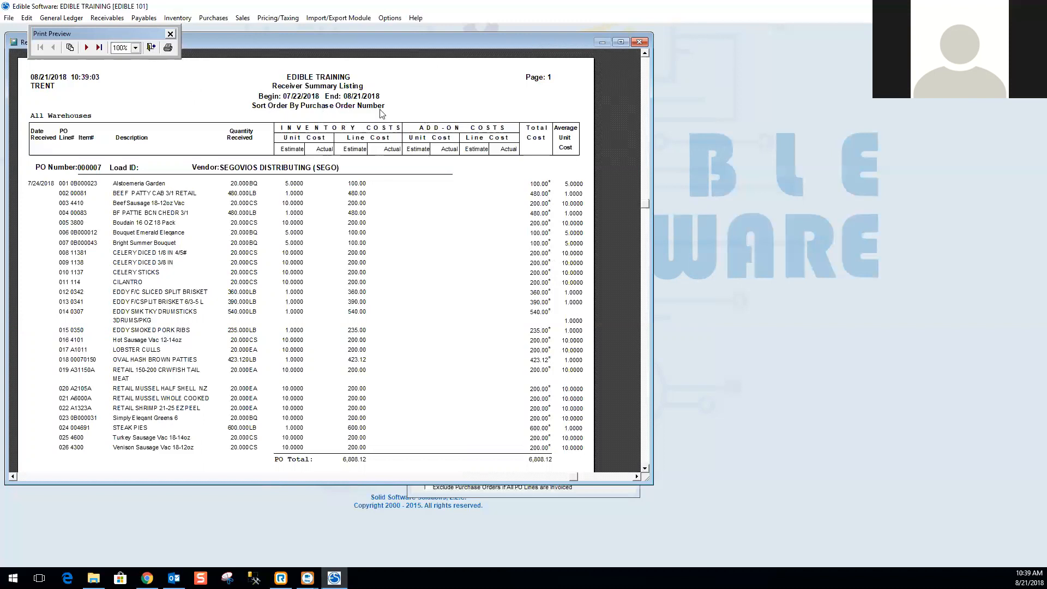
Page back and forth through the Layout 2 receiver preview and close it.
{"action": "left_click", "coordinate": [86, 47]}
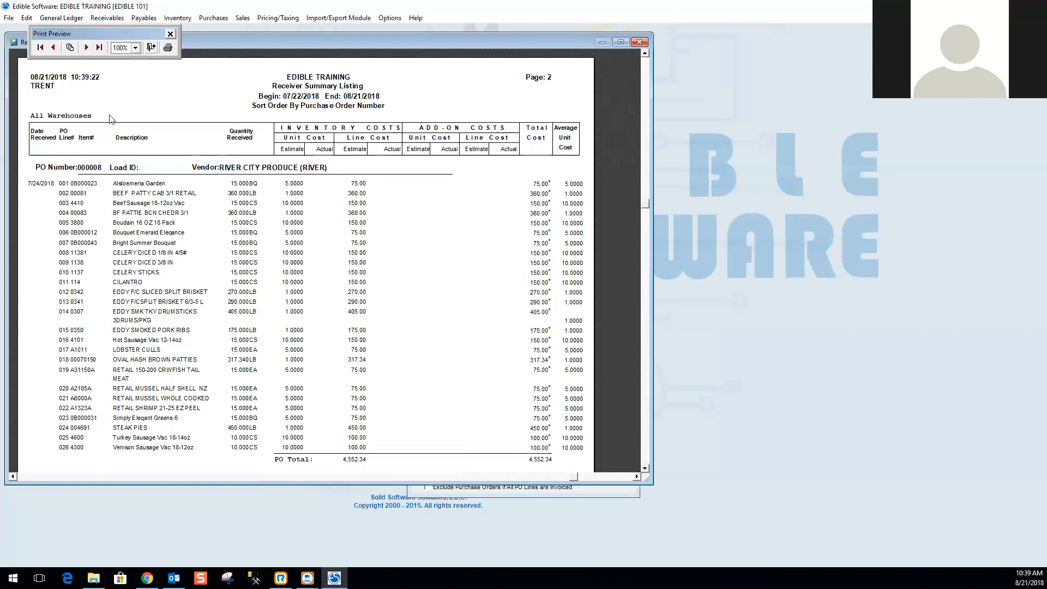
{"action": "left_click", "coordinate": [86, 48]}
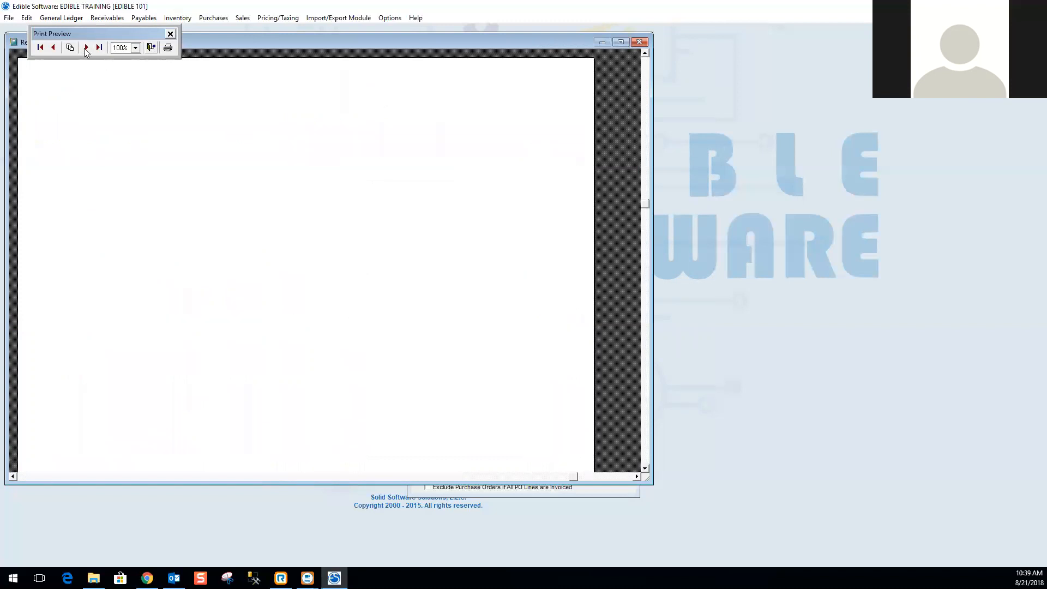
{"action": "left_click", "coordinate": [53, 48]}
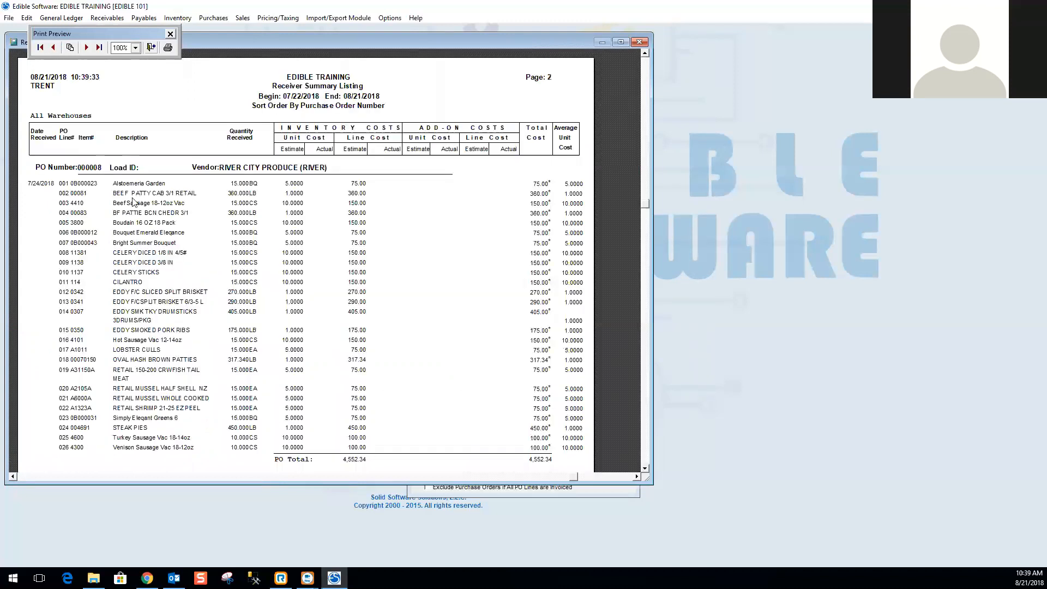
{"action": "left_click", "coordinate": [86, 47]}
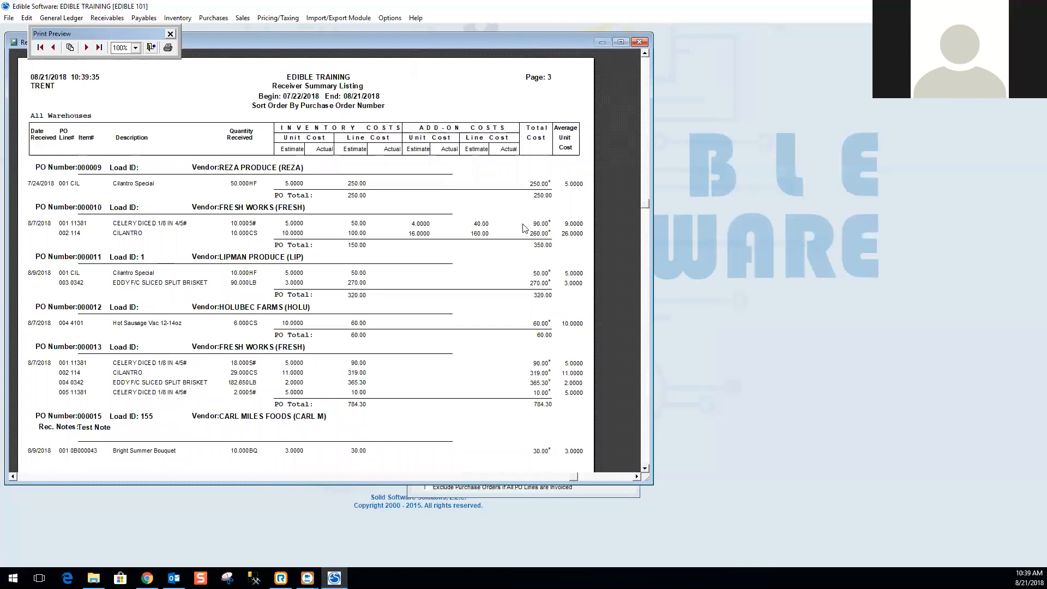
{"action": "left_click", "coordinate": [641, 43]}
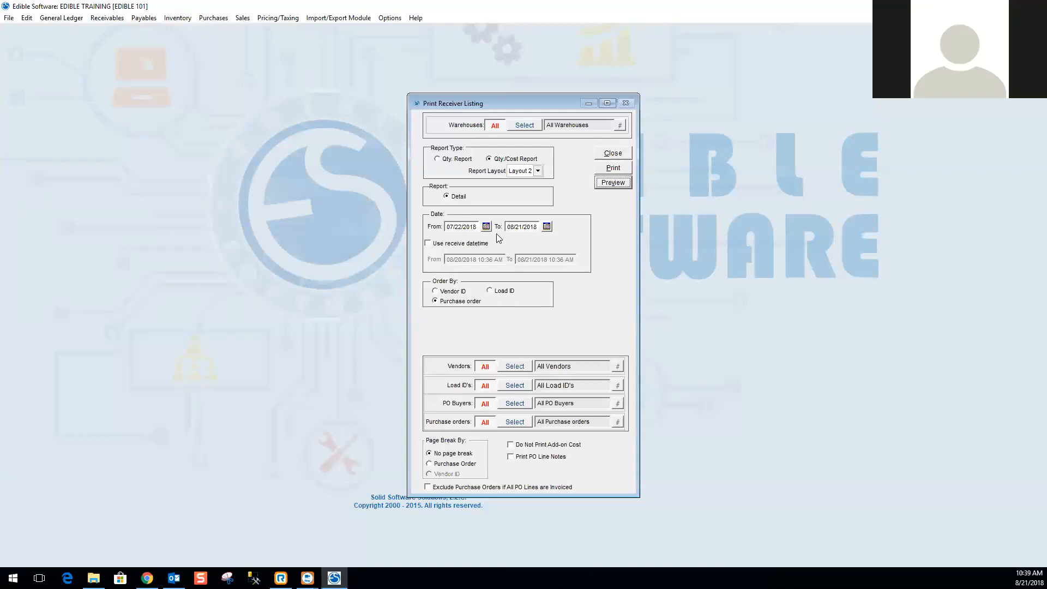
Close the receiver listing and open the Vendor Status Report from the purchasing reports.
{"action": "left_click", "coordinate": [622, 157]}
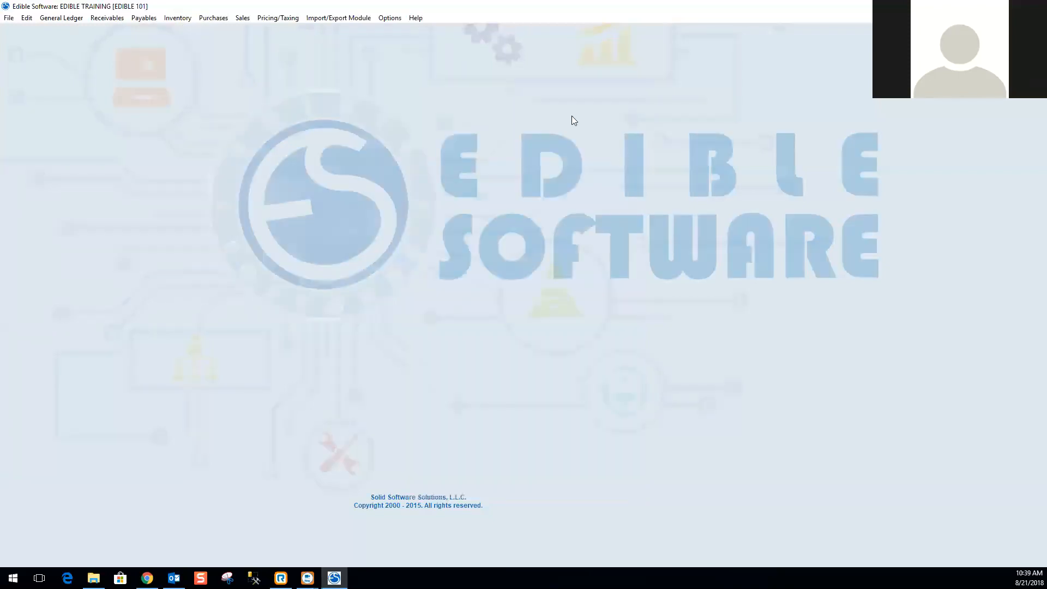
{"action": "left_click", "coordinate": [224, 19]}
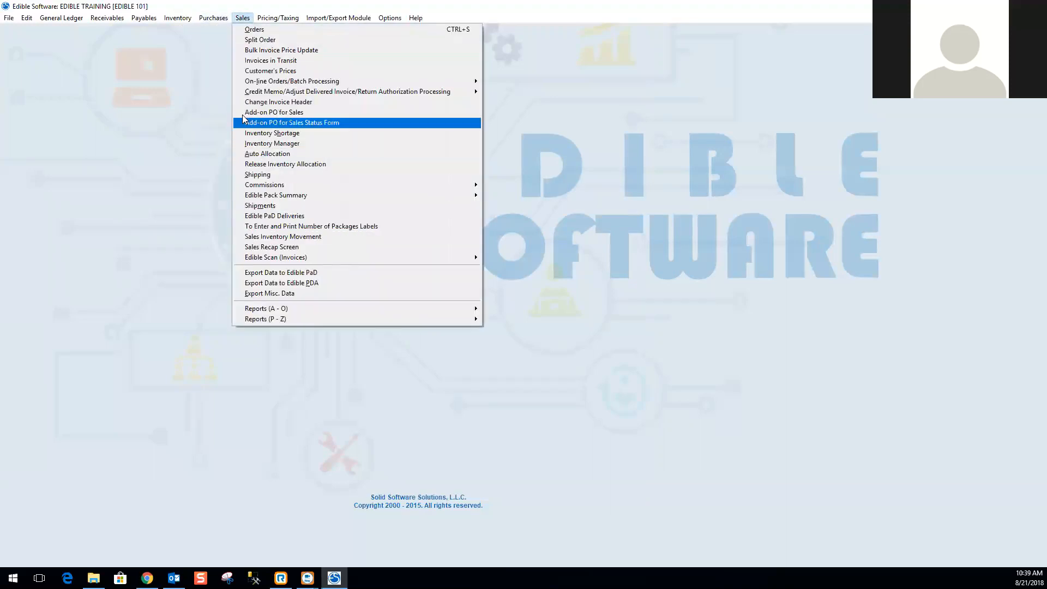
{"action": "mouse_move", "coordinate": [218, 21]}
{"action": "mouse_move", "coordinate": [218, 225]}
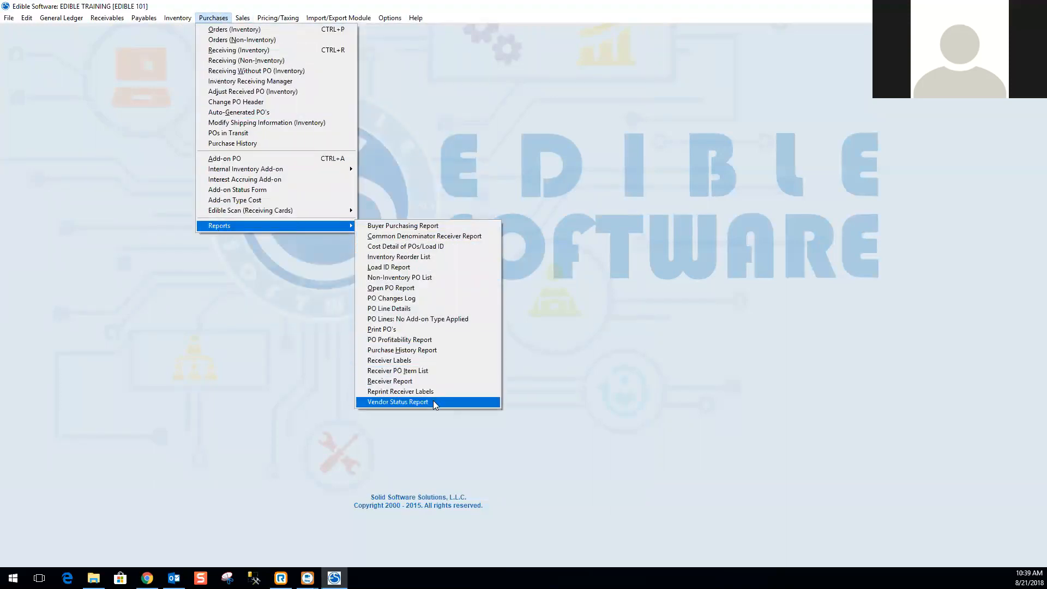
{"action": "left_click", "coordinate": [404, 403]}
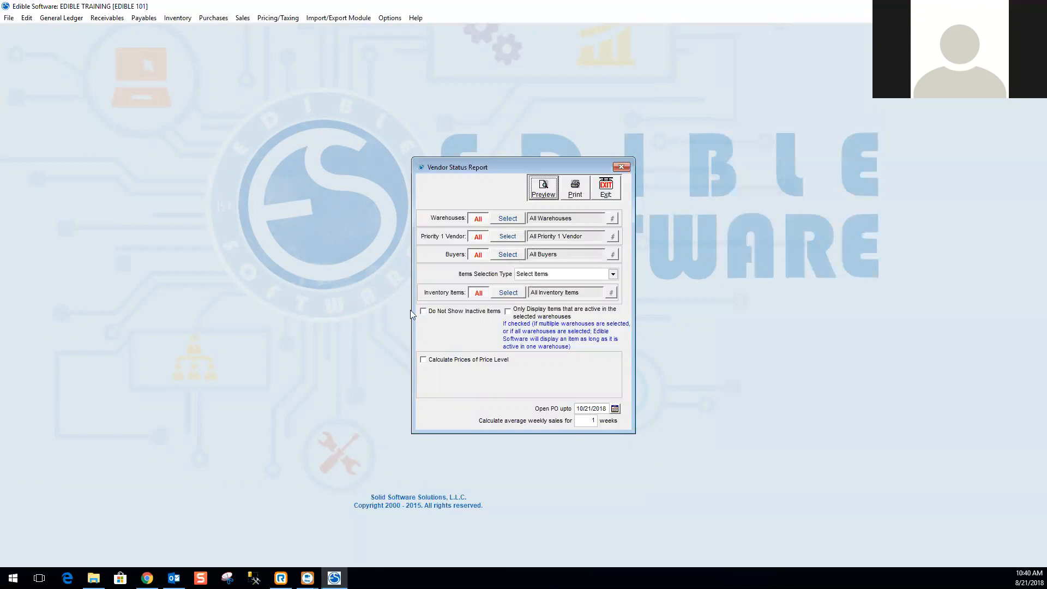
Turn on Do Not Show Inactive Items and try Calculate Prices of Price Level before turning it off.
{"action": "left_click", "coordinate": [425, 311]}
{"action": "left_click", "coordinate": [424, 361]}
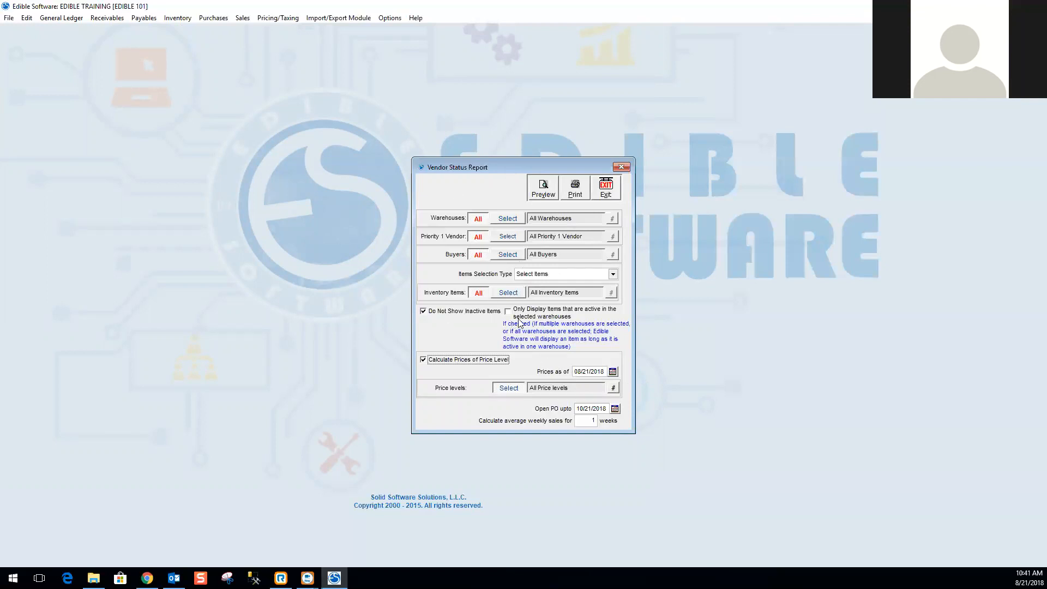
{"action": "left_click", "coordinate": [423, 360]}
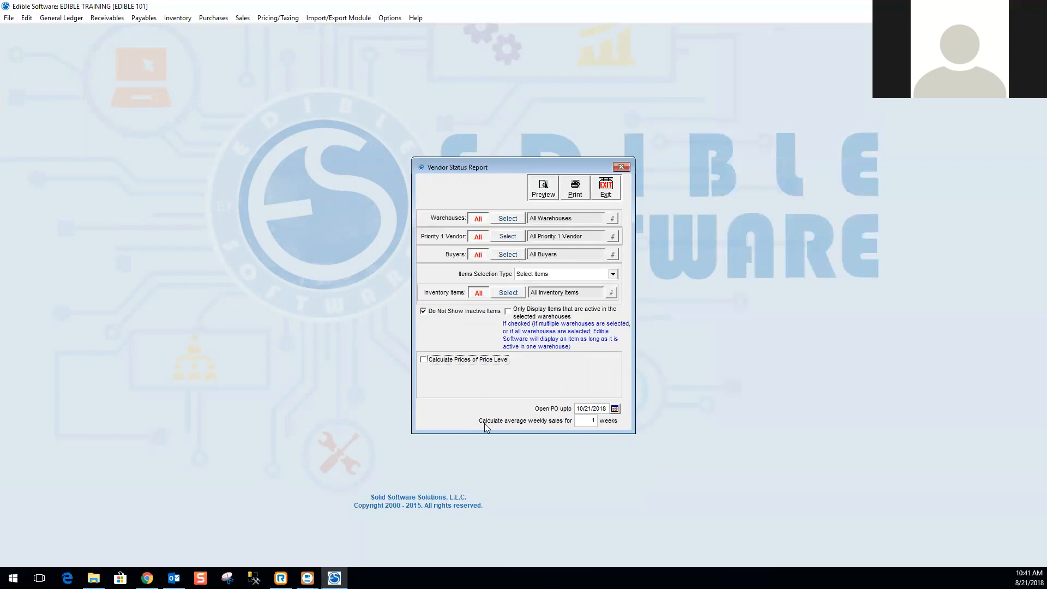
Set average weekly sales to 2 weeks and Open PO upto to 08/21/2018, then preview the report.
{"action": "left_click", "coordinate": [585, 421]}
{"action": "type", "text": "2"}
{"action": "key", "text": "shift+Tab"}
{"action": "type", "text": "08/21/2018"}
{"action": "left_click", "coordinate": [544, 190]}
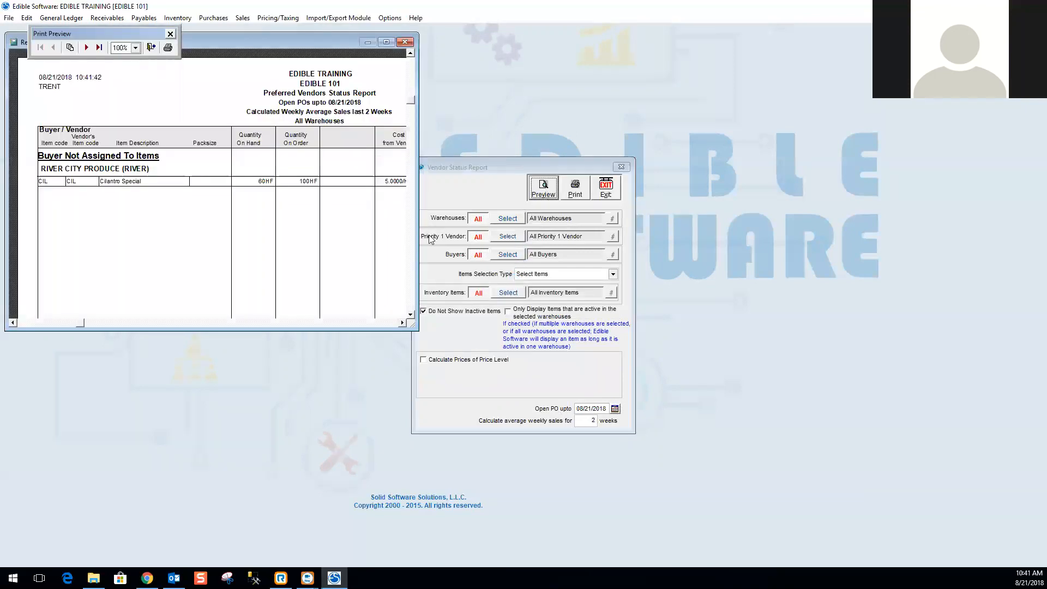
Page through the maximized vendor status preview, then close the preview and the report window.
{"action": "left_click", "coordinate": [86, 47]}
{"action": "left_click", "coordinate": [53, 48]}
{"action": "left_click", "coordinate": [386, 42]}
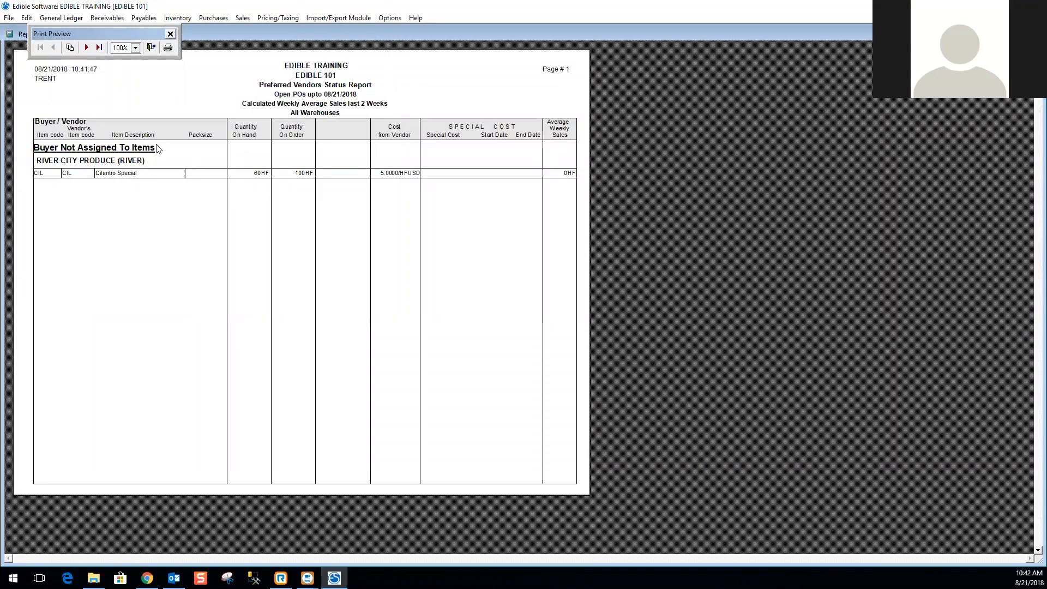
{"action": "left_click", "coordinate": [86, 48]}
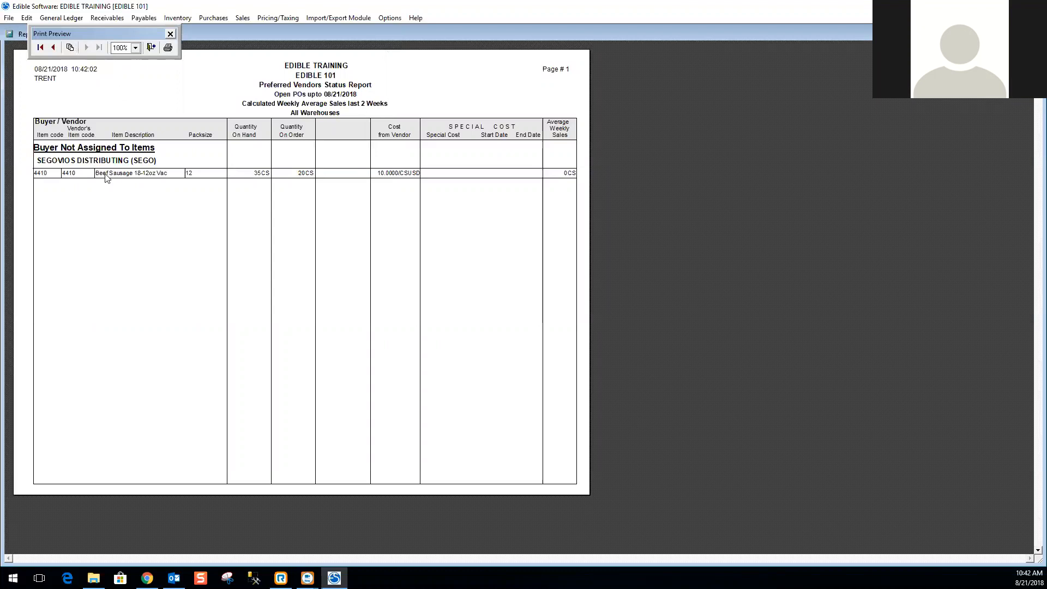
{"action": "left_click", "coordinate": [40, 48]}
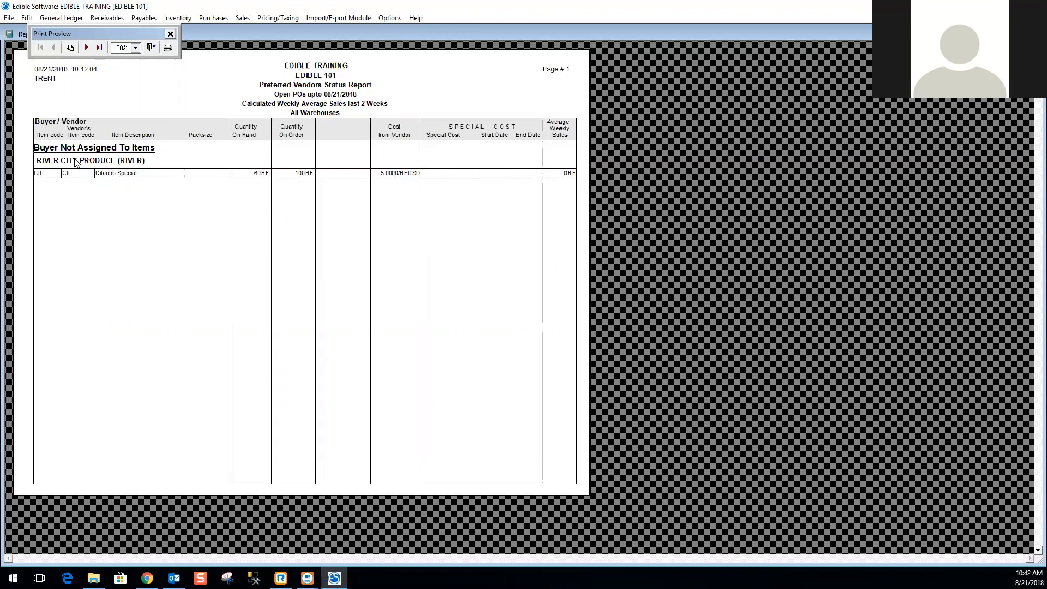
{"action": "left_click", "coordinate": [87, 47]}
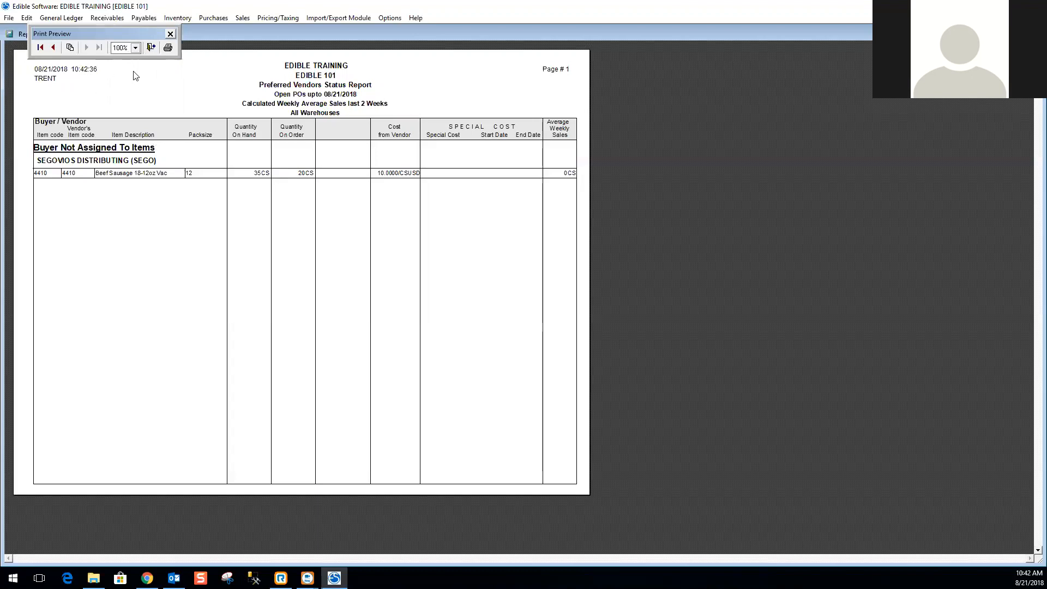
{"action": "left_click", "coordinate": [171, 34]}
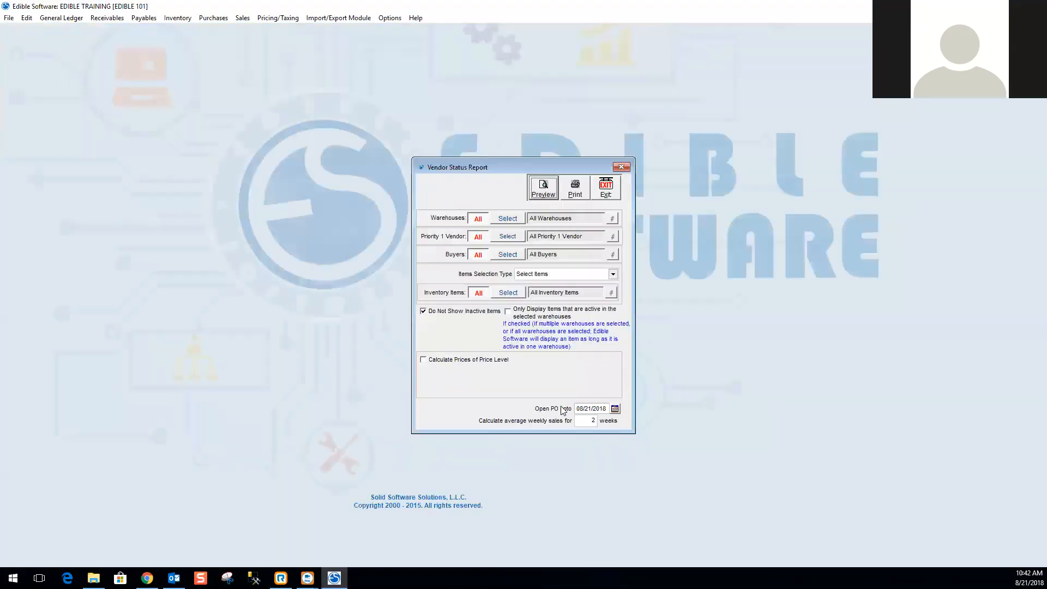
{"action": "left_click", "coordinate": [600, 192]}
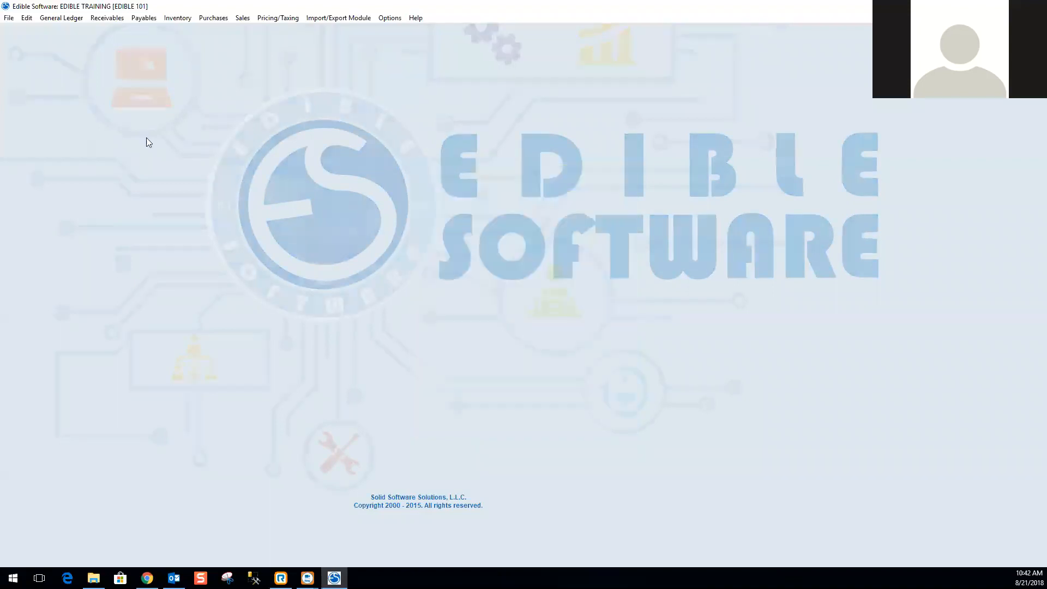
{"action": "left_click", "coordinate": [215, 19]}
{"action": "mouse_move", "coordinate": [211, 225]}
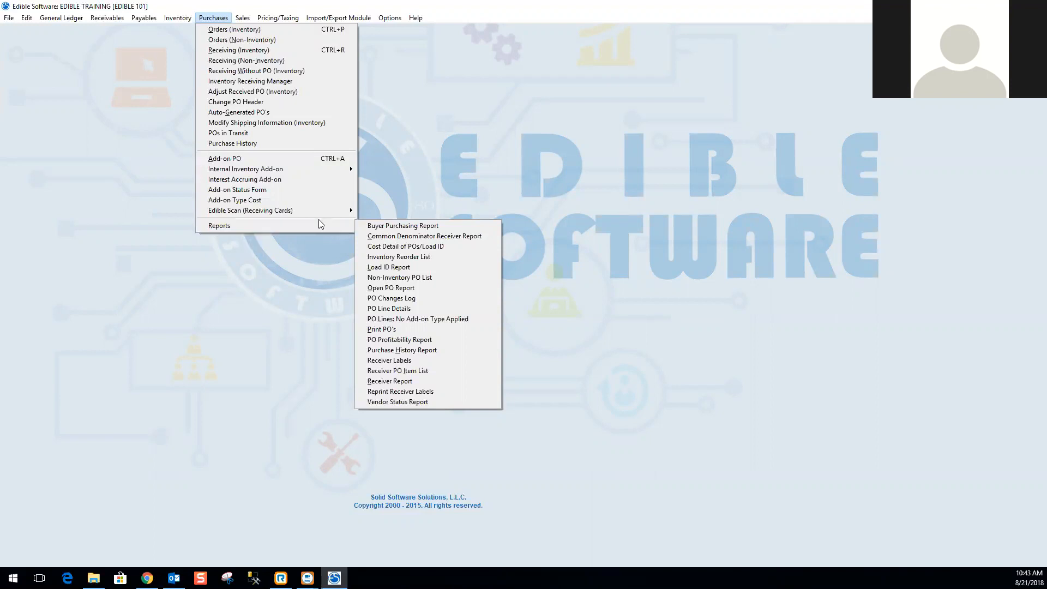
{"action": "left_click", "coordinate": [436, 190]}
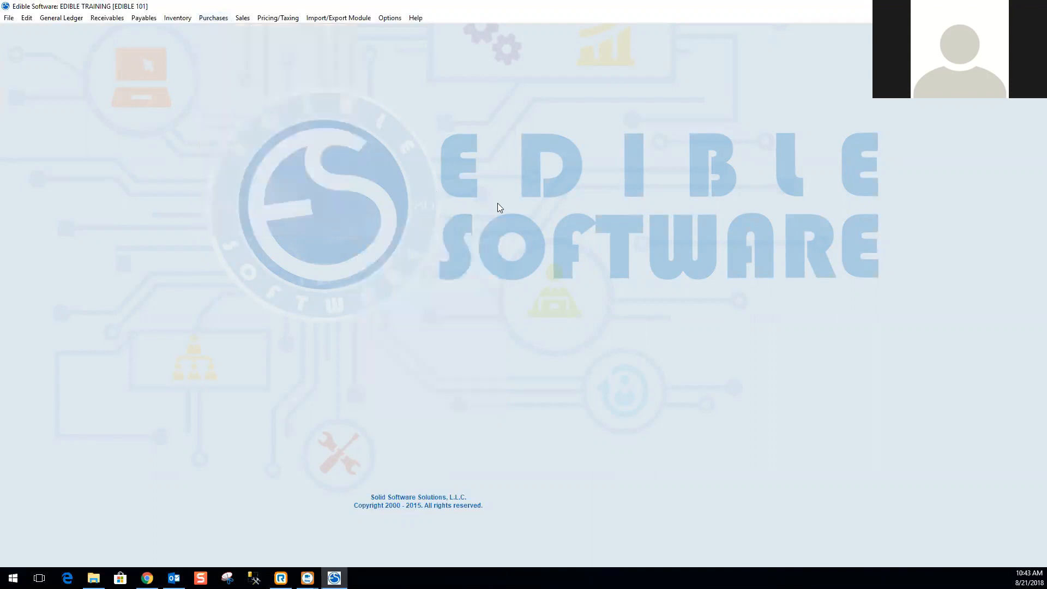